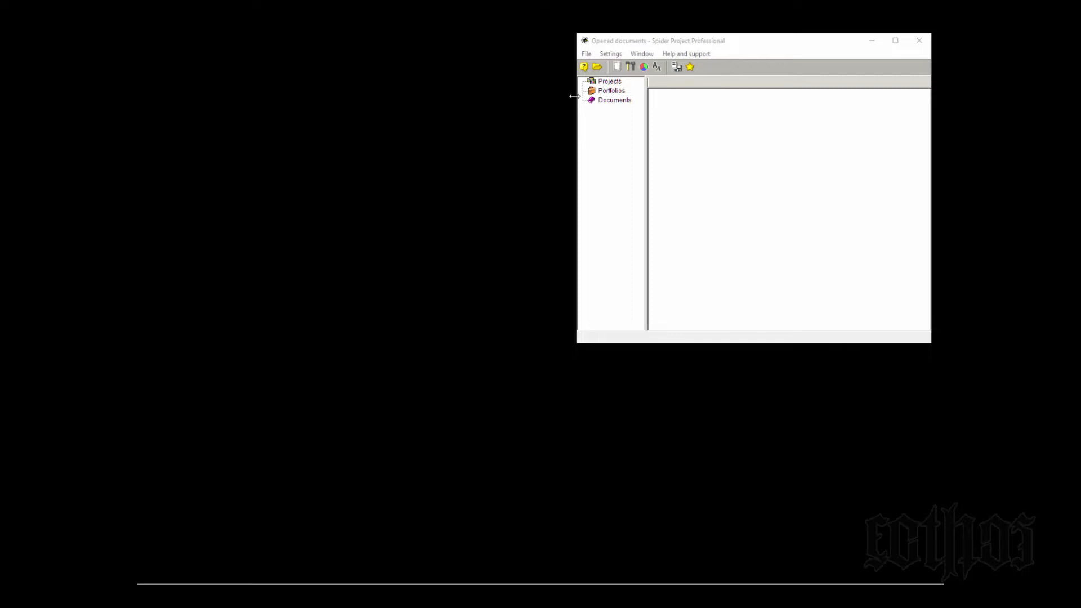
- Open the existing project Projecto ACME
{"action": "left_click", "coordinate": [609, 43]}
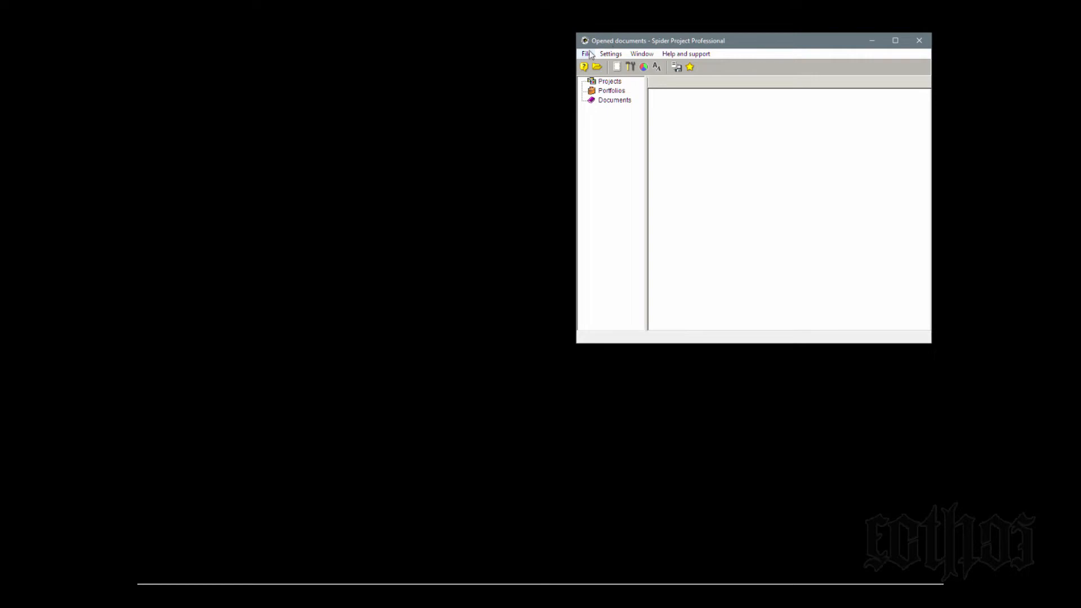
{"action": "left_click", "coordinate": [585, 54]}
{"action": "left_click", "coordinate": [663, 243]}
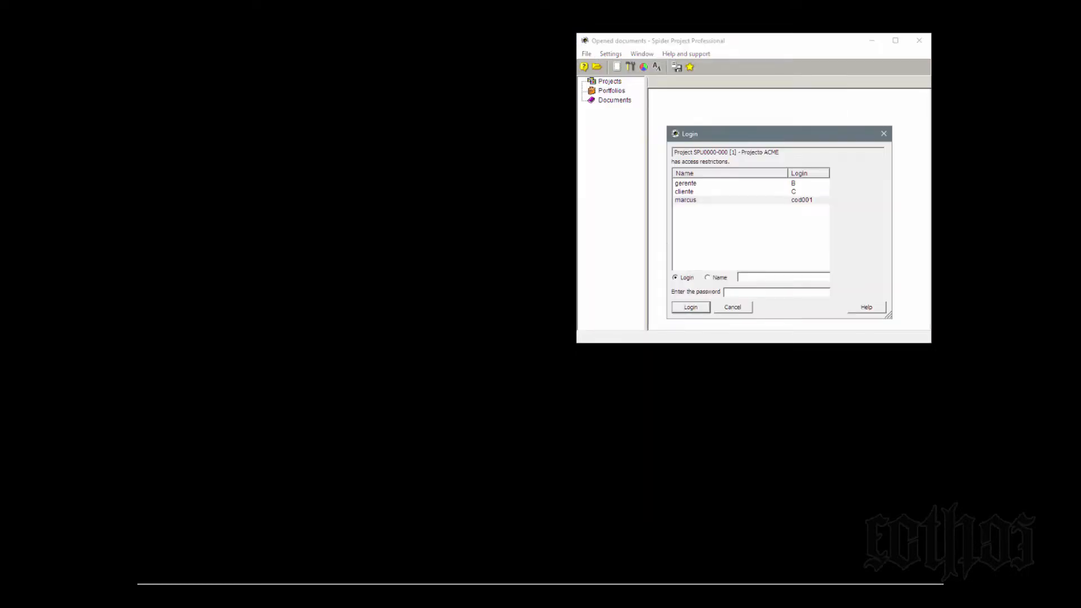
- Log in to the access-restricted project as the user with login cod001, entering the account password
{"action": "left_click", "coordinate": [158, 105]}
{"action": "left_click", "coordinate": [704, 201]}
{"action": "left_click", "coordinate": [769, 292]}
{"action": "type", "text": "**"}
{"action": "left_click", "coordinate": [691, 306]}
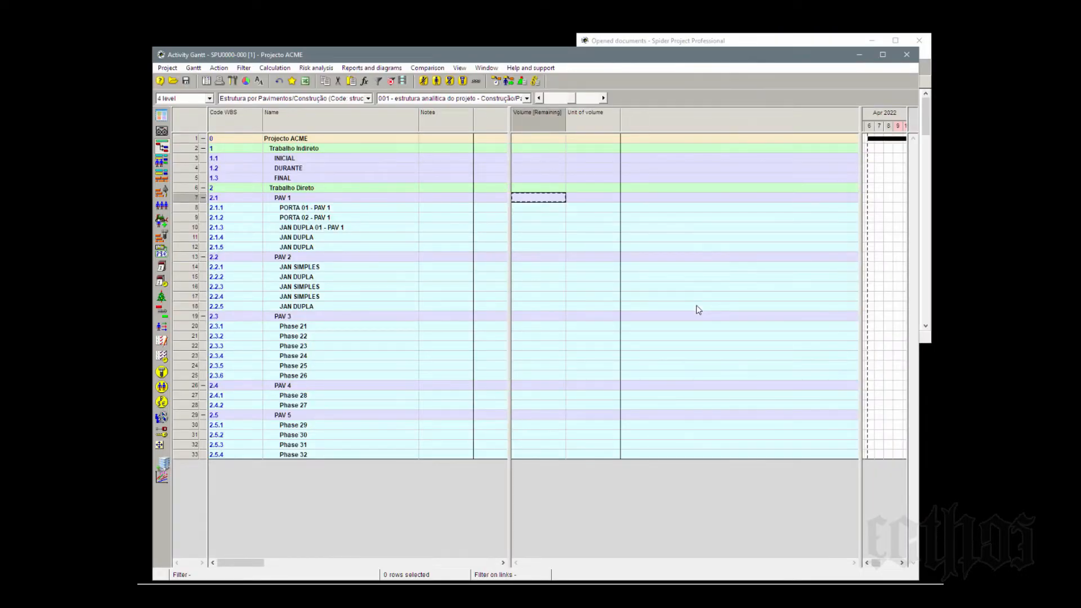
{"action": "left_click", "coordinate": [509, 100]}
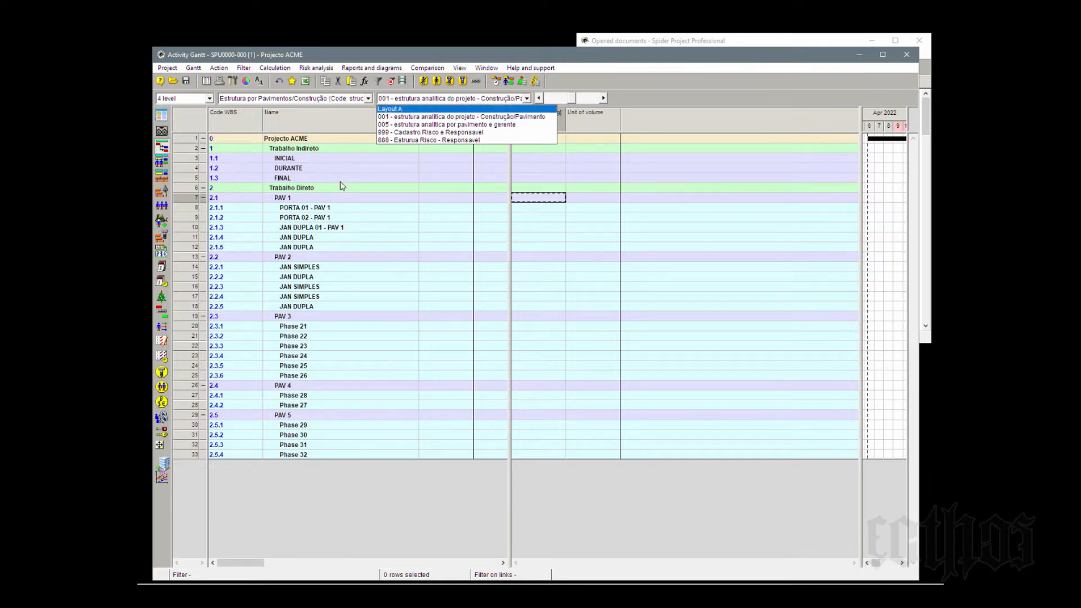
{"action": "left_click", "coordinate": [384, 219]}
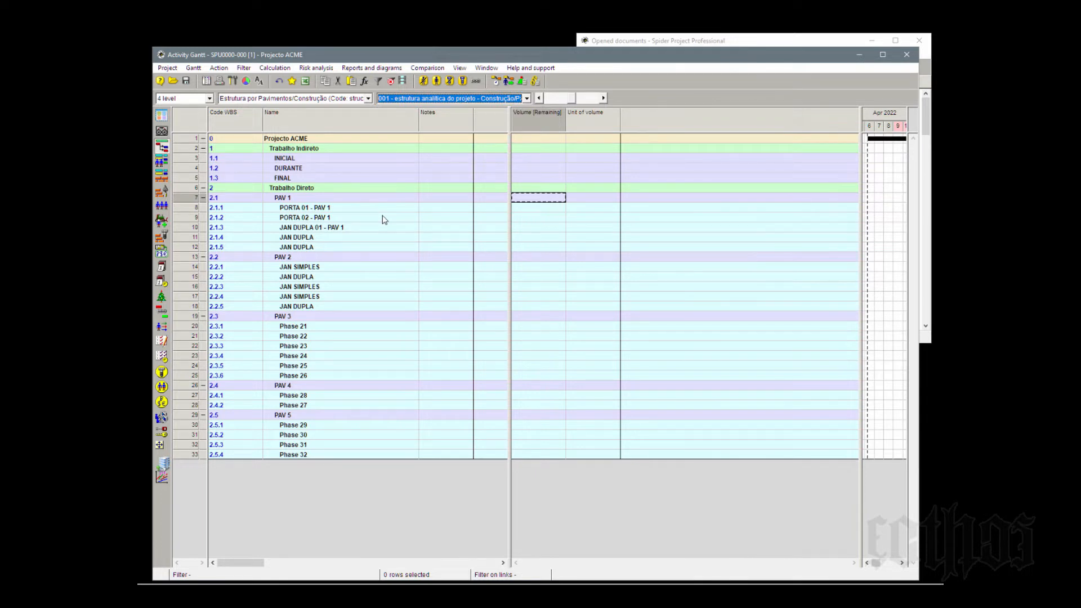
- Examine which rows each WBS phase covers and the new-phase options available for phase PORTA 01 - PAV 1
{"action": "left_click", "coordinate": [191, 208]}
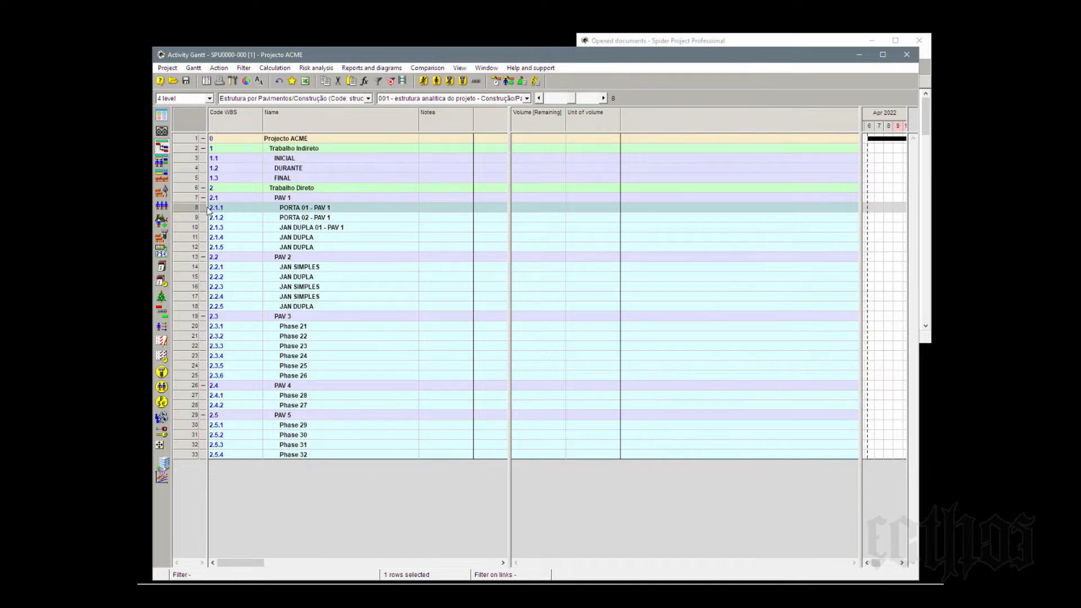
{"action": "left_click", "coordinate": [184, 141]}
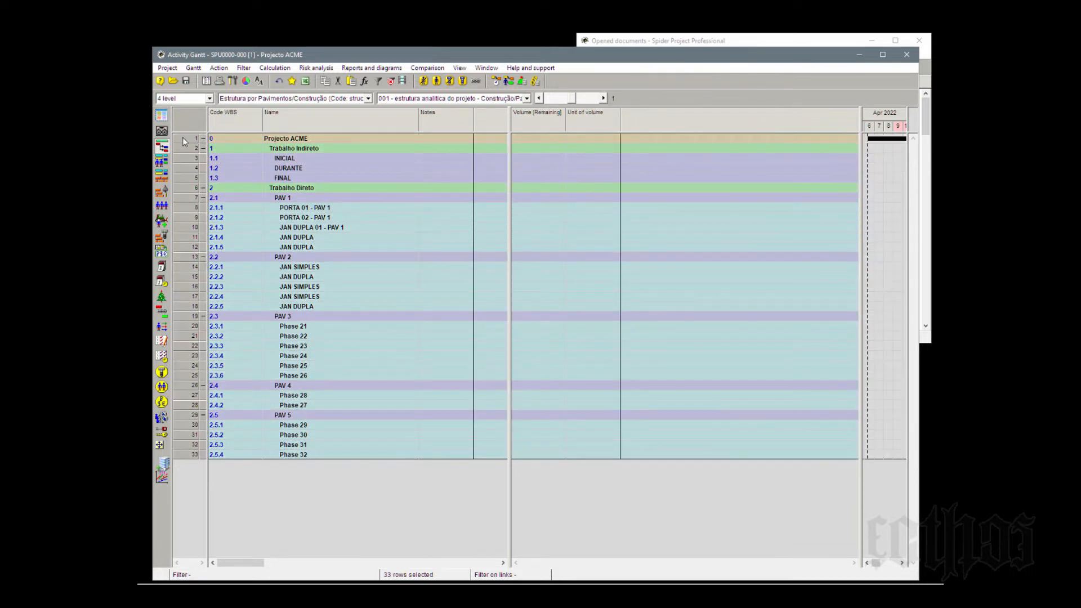
{"action": "left_click", "coordinate": [184, 150]}
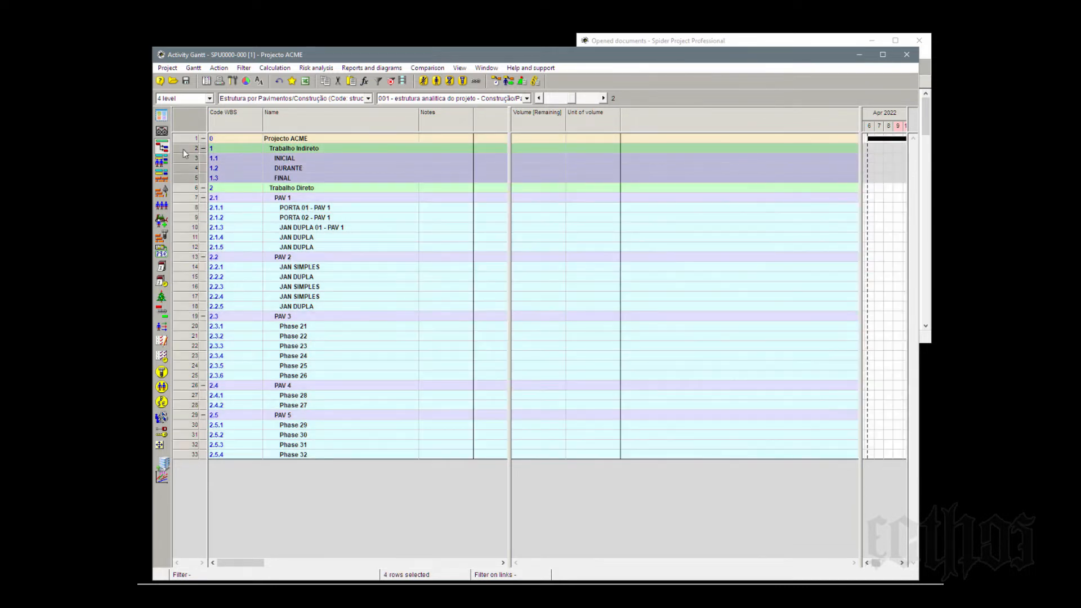
{"action": "left_click", "coordinate": [191, 160]}
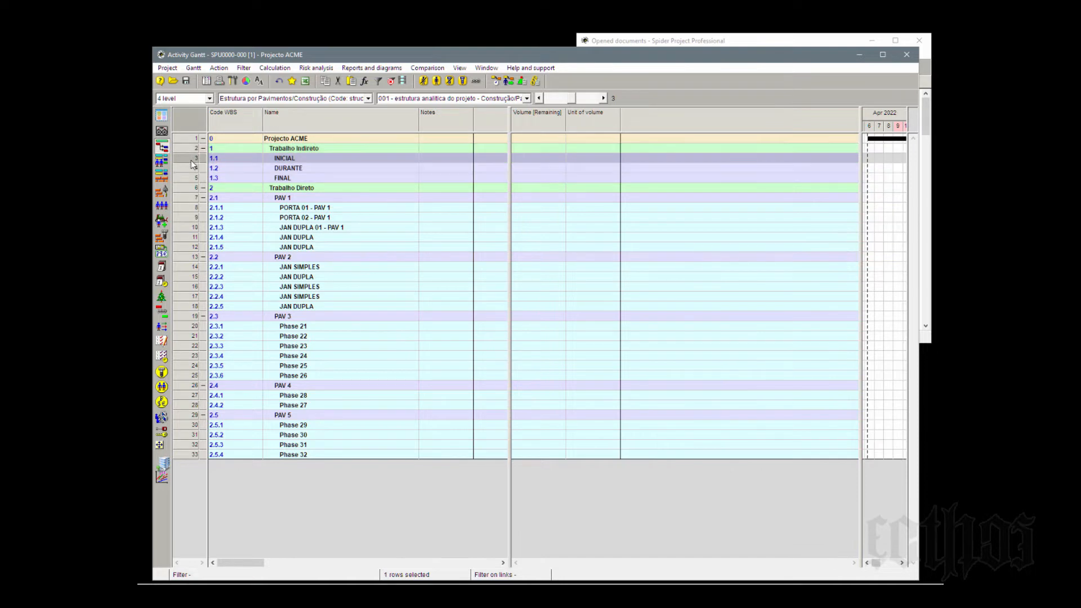
{"action": "left_click", "coordinate": [186, 208]}
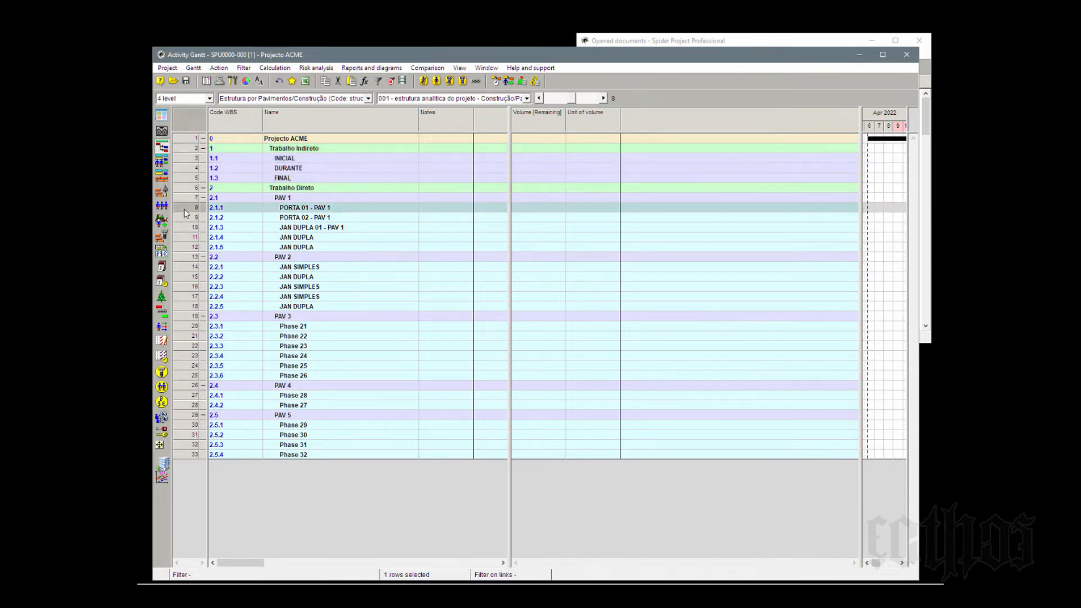
{"action": "right_click", "coordinate": [185, 210]}
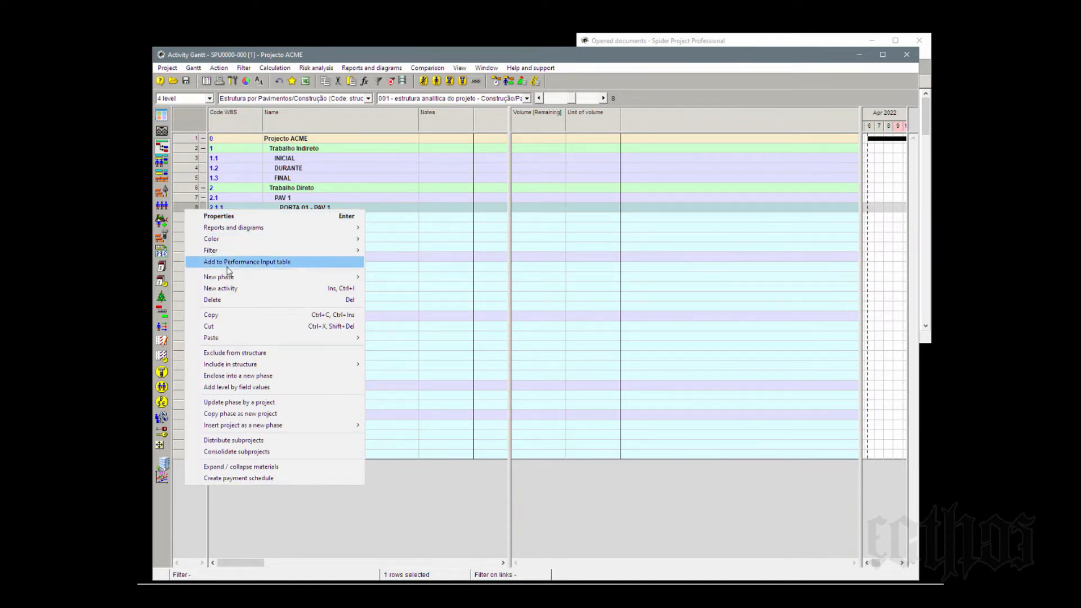
{"action": "mouse_move", "coordinate": [229, 280]}
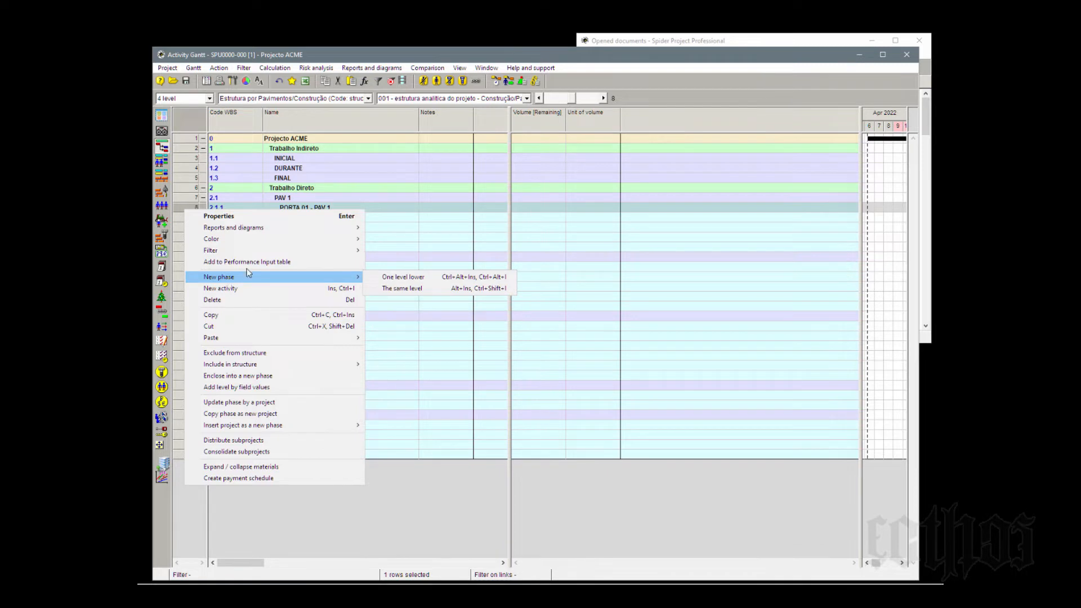
{"action": "left_click", "coordinate": [420, 198]}
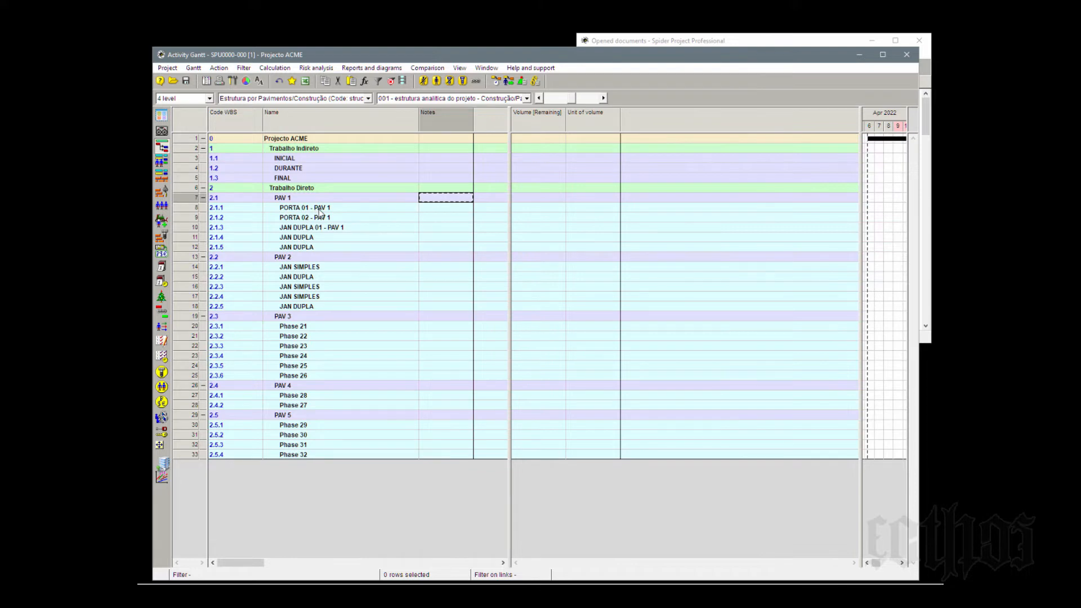
- Add three new activities to phase PORTA 01 - PAV 1
{"action": "left_click", "coordinate": [190, 209]}
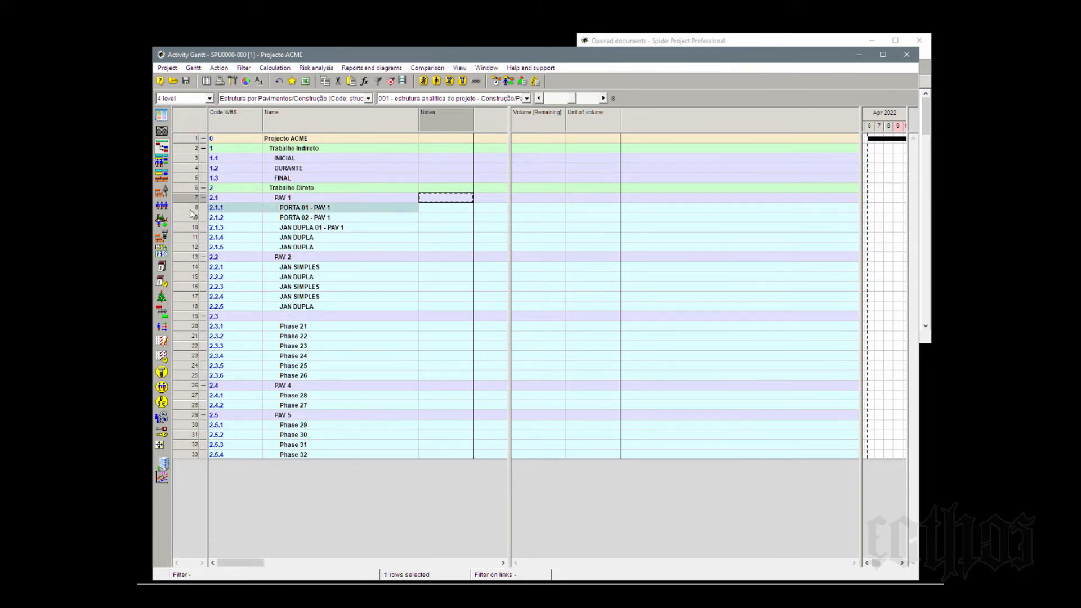
{"action": "right_click", "coordinate": [190, 213]}
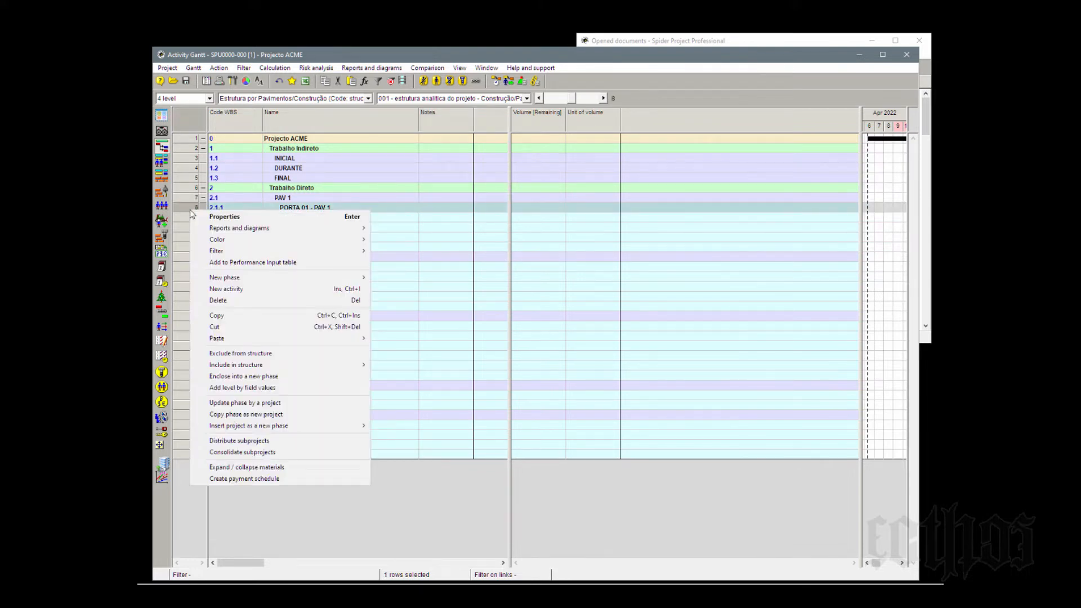
{"action": "left_click", "coordinate": [241, 290]}
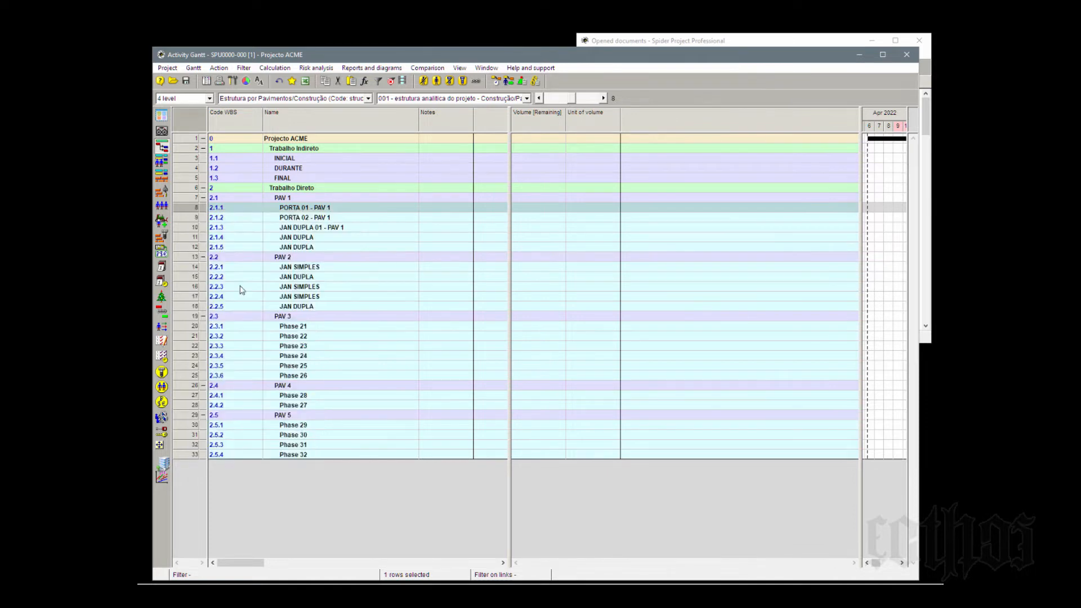
{"action": "right_click", "coordinate": [193, 212]}
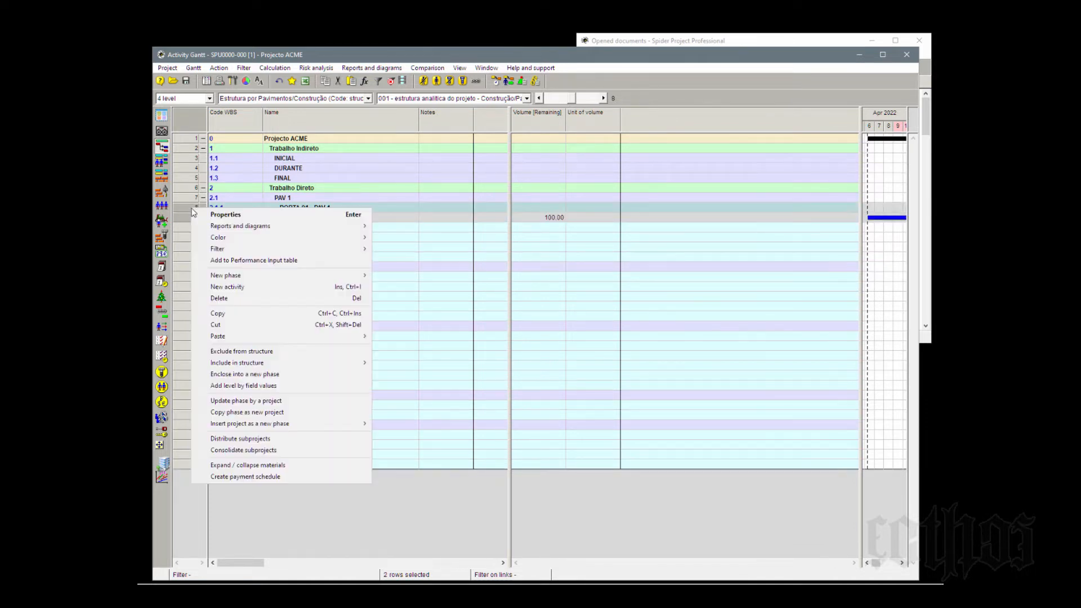
{"action": "left_click", "coordinate": [231, 287]}
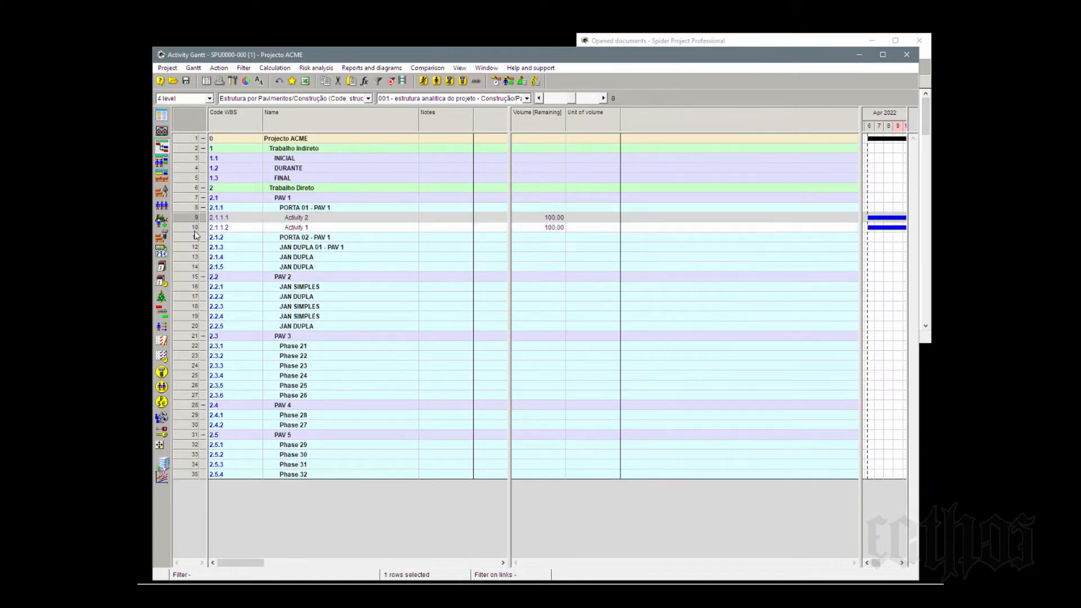
{"action": "right_click", "coordinate": [190, 208]}
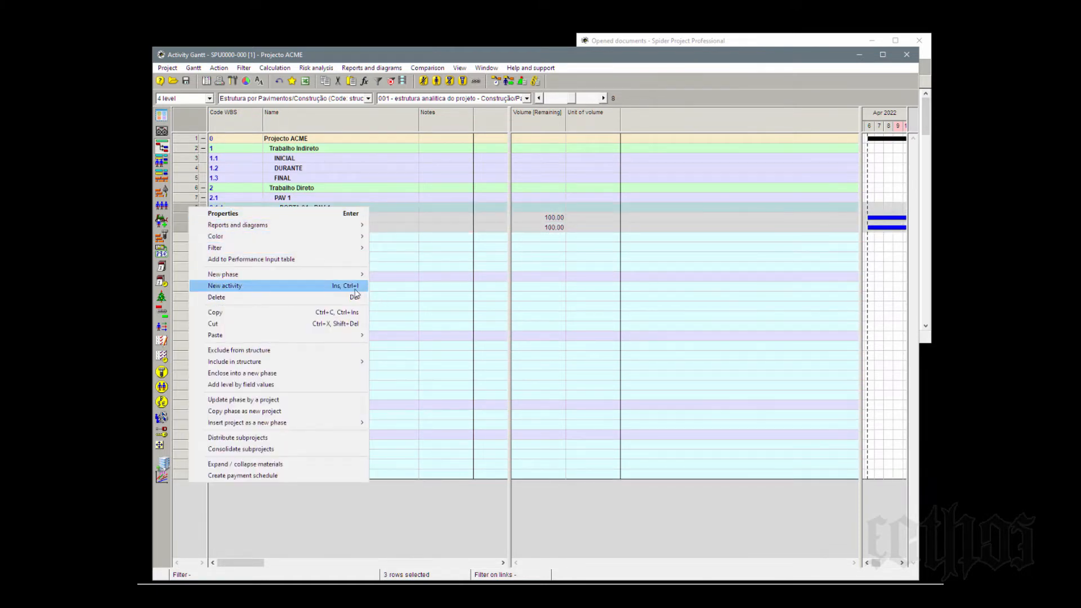
{"action": "left_click", "coordinate": [355, 289]}
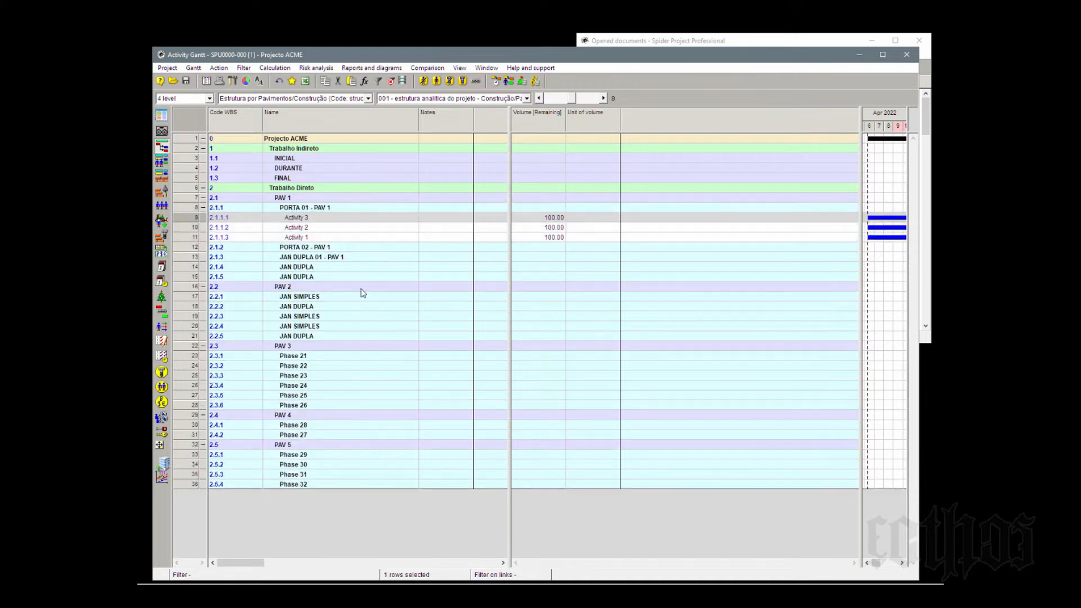
- Add seven more activities to phase PORTA 01 - PAV 1 and widen the activity table over the Gantt chart area
{"action": "left_click", "coordinate": [317, 238]}
{"action": "left_click", "coordinate": [315, 220]}
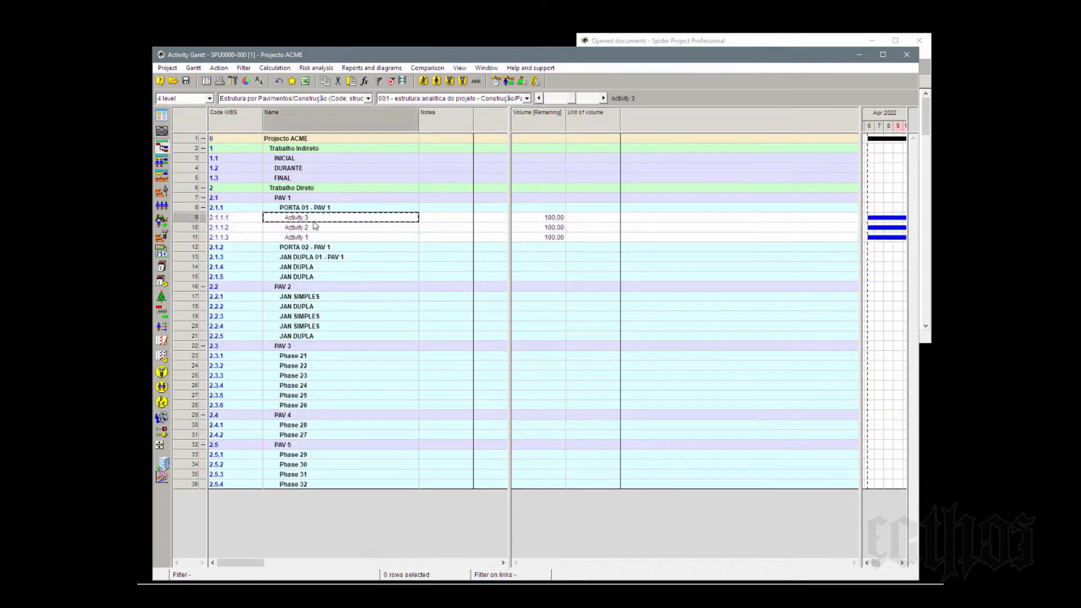
{"action": "left_click", "coordinate": [194, 209]}
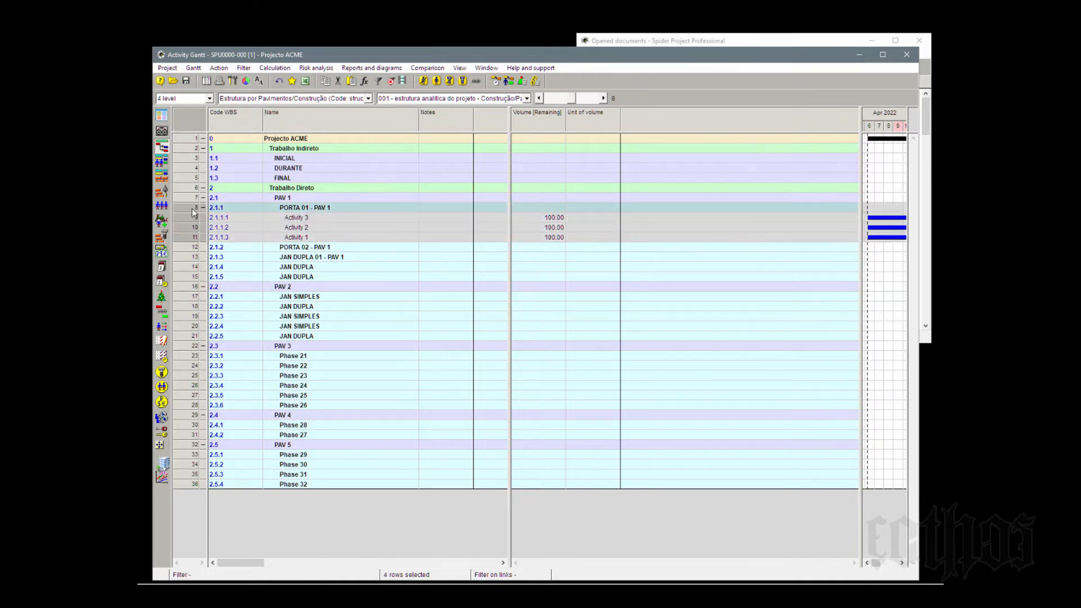
{"action": "key", "text": "Insert"}
{"action": "key", "text": "Insert"}
{"action": "key", "text": "Insert"}
{"action": "key", "text": "Insert"}
{"action": "key", "text": "Insert"}
{"action": "key", "text": "Insert"}
{"action": "key", "text": "Insert"}
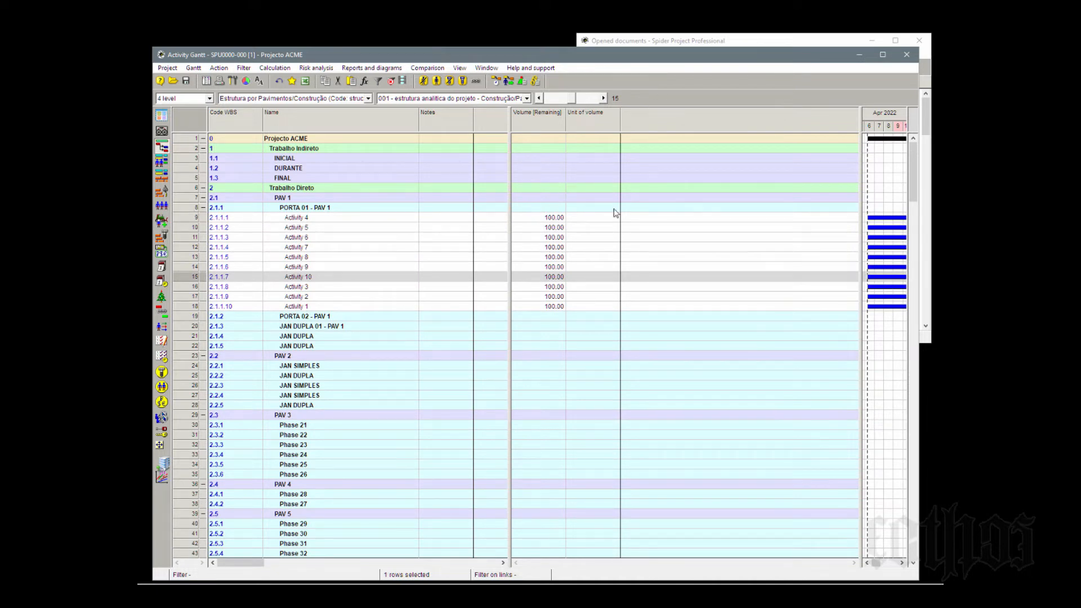
{"action": "left_click_drag", "start_coordinate": [863, 209], "coordinate": [906, 201]}
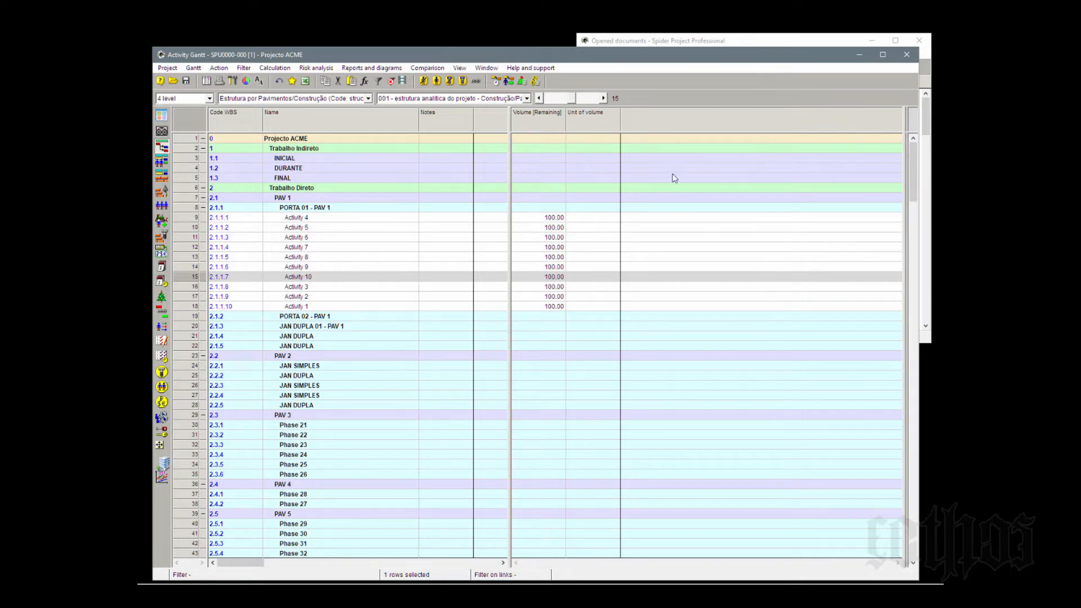
- Examine the Notes, Volume [Remaining], Unit of volume, Code WBS and Name columns for the activities under PORTA 01 - PAV 1
{"action": "left_click", "coordinate": [433, 111]}
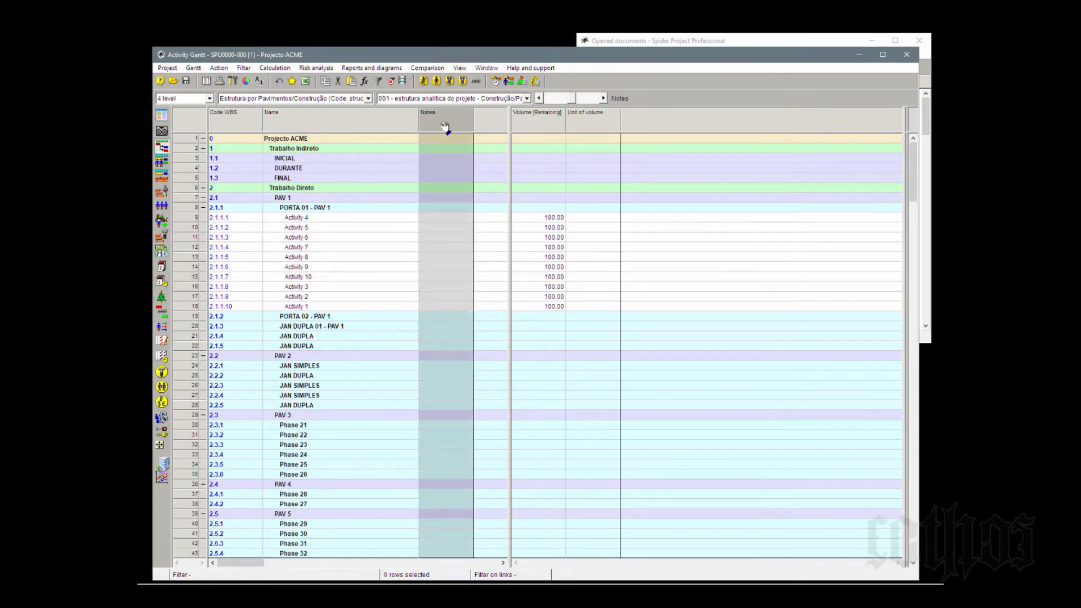
{"action": "left_click", "coordinate": [546, 120]}
{"action": "left_click", "coordinate": [594, 118]}
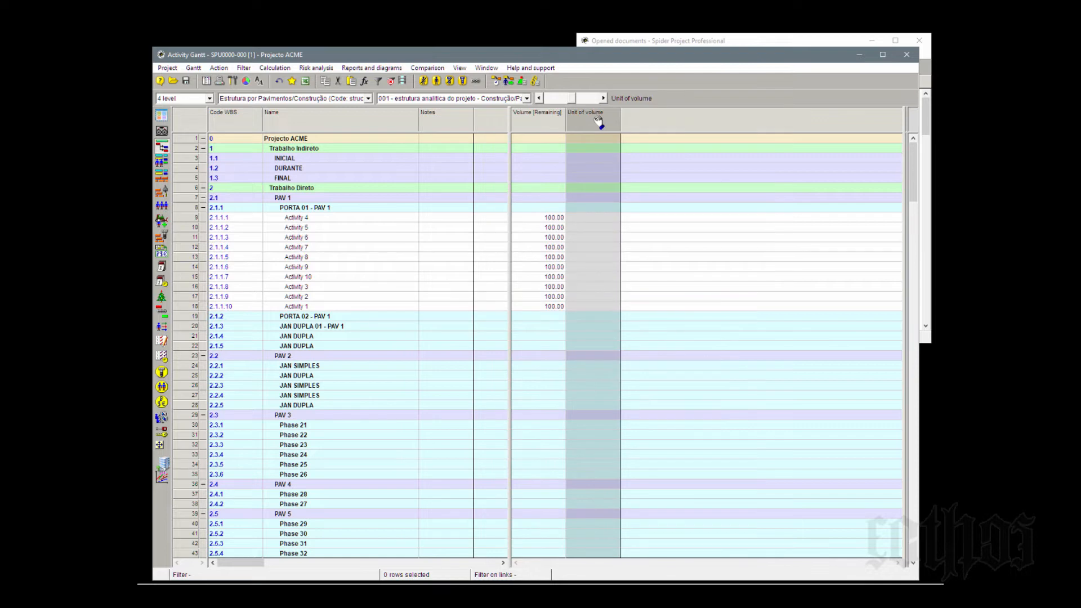
{"action": "left_click", "coordinate": [331, 221]}
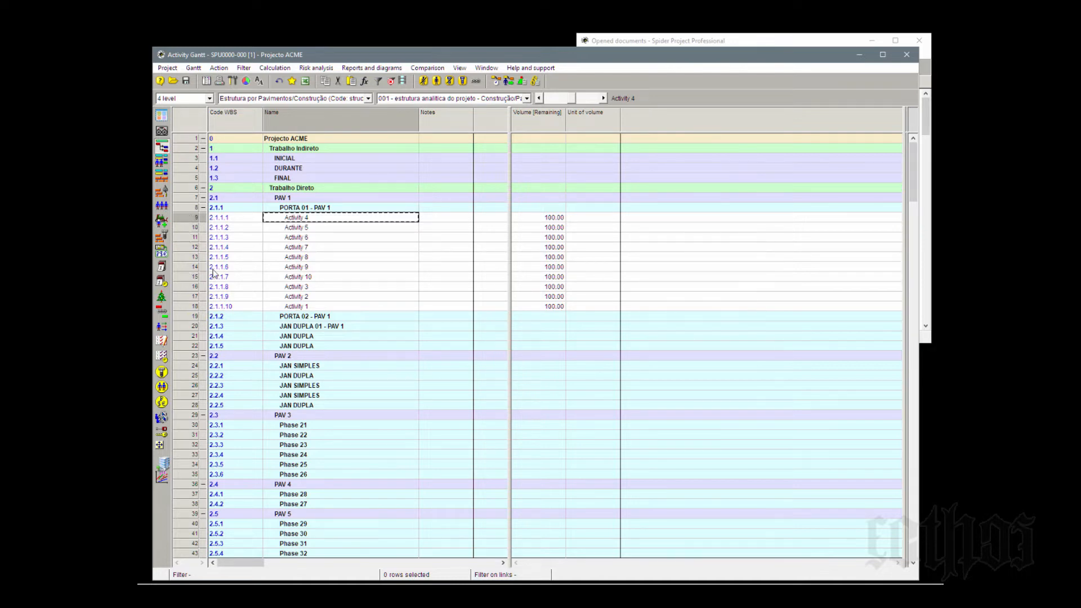
{"action": "left_click", "coordinate": [243, 210]}
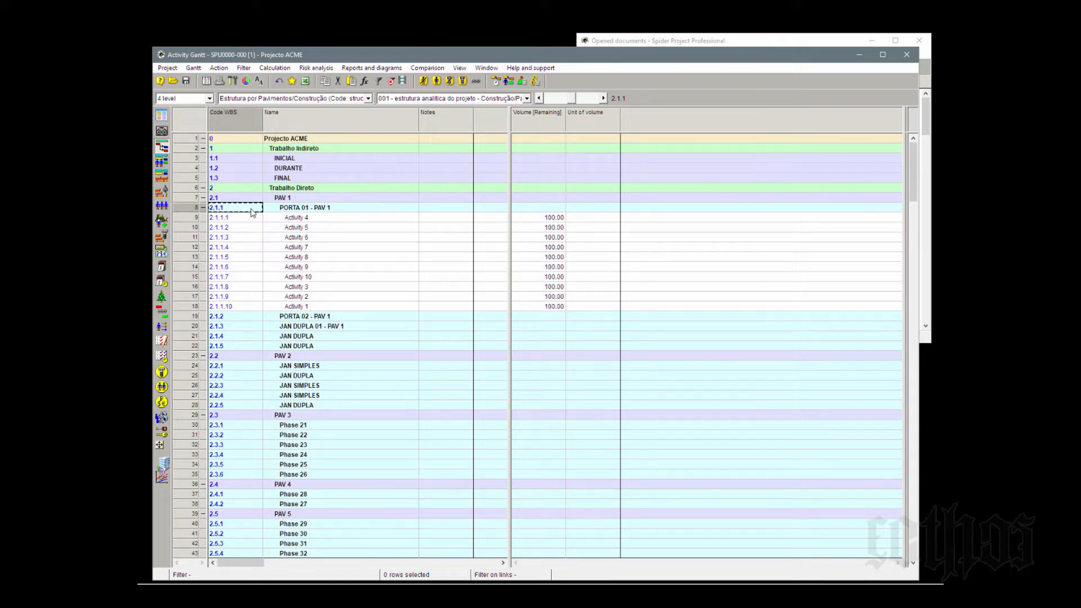
{"action": "left_click", "coordinate": [243, 119]}
{"action": "left_click", "coordinate": [239, 227]}
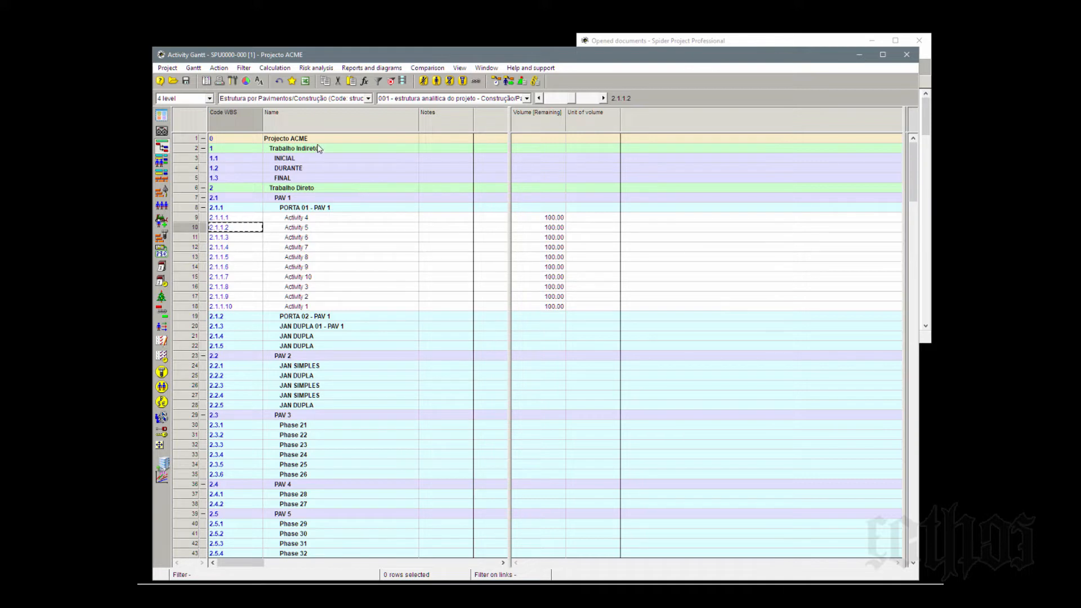
{"action": "left_click", "coordinate": [328, 118]}
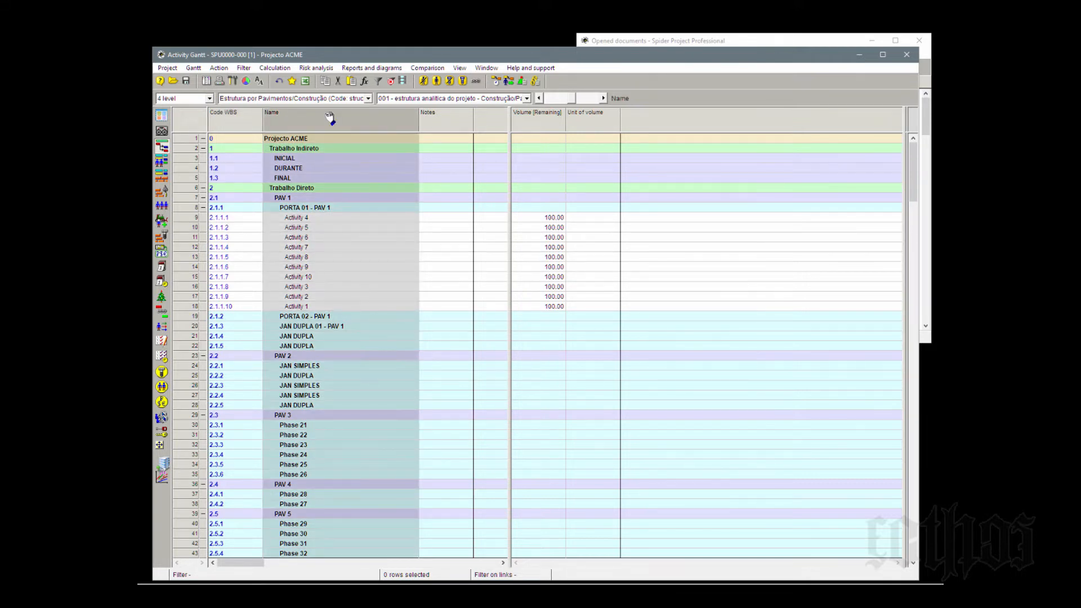
{"action": "left_click", "coordinate": [330, 239]}
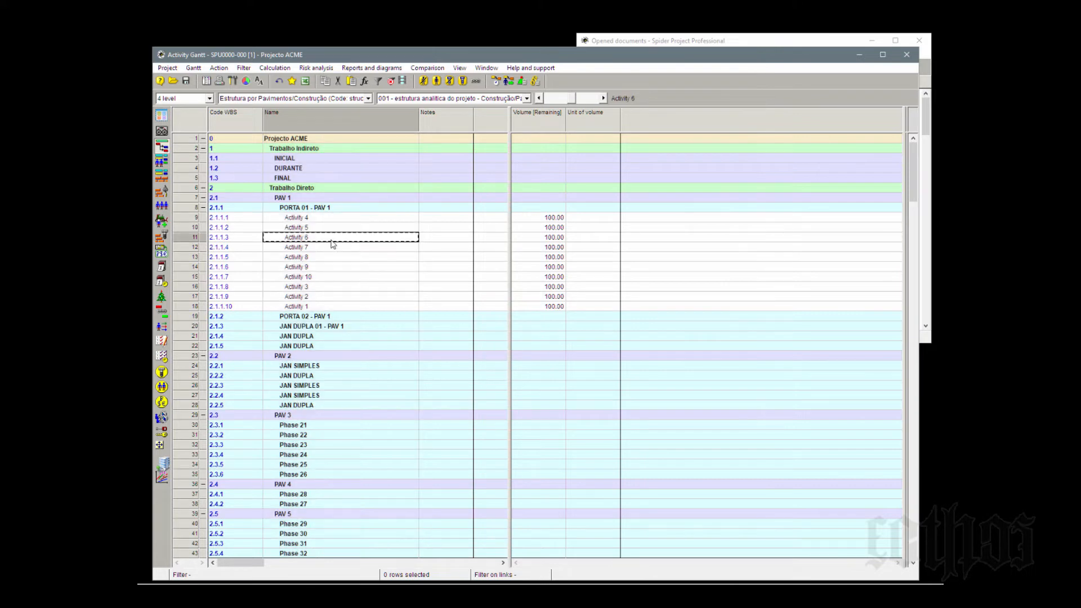
{"action": "left_click", "coordinate": [297, 220]}
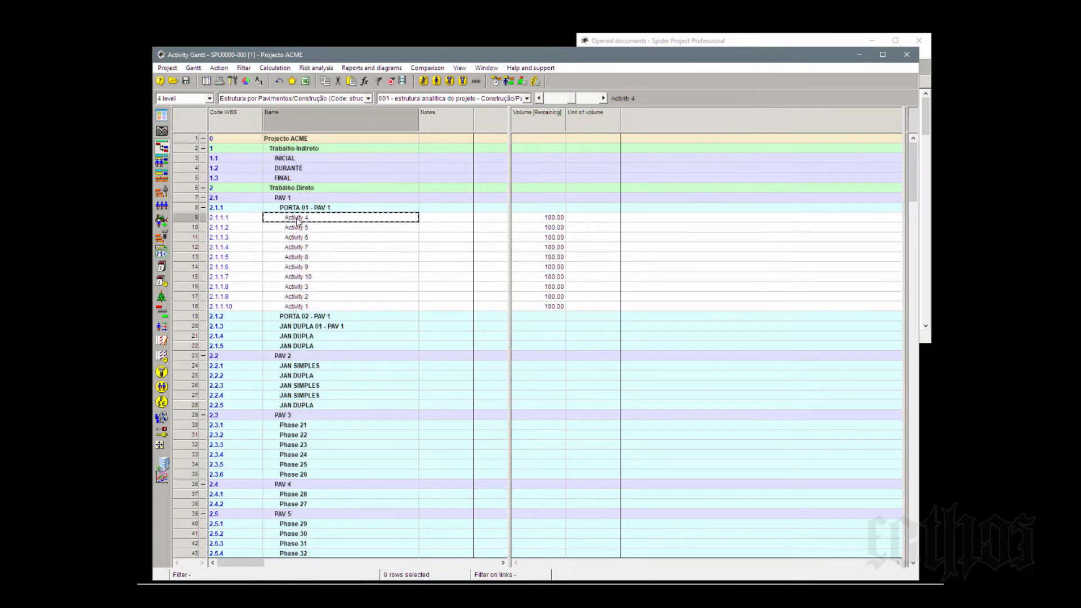
{"action": "left_click", "coordinate": [299, 228]}
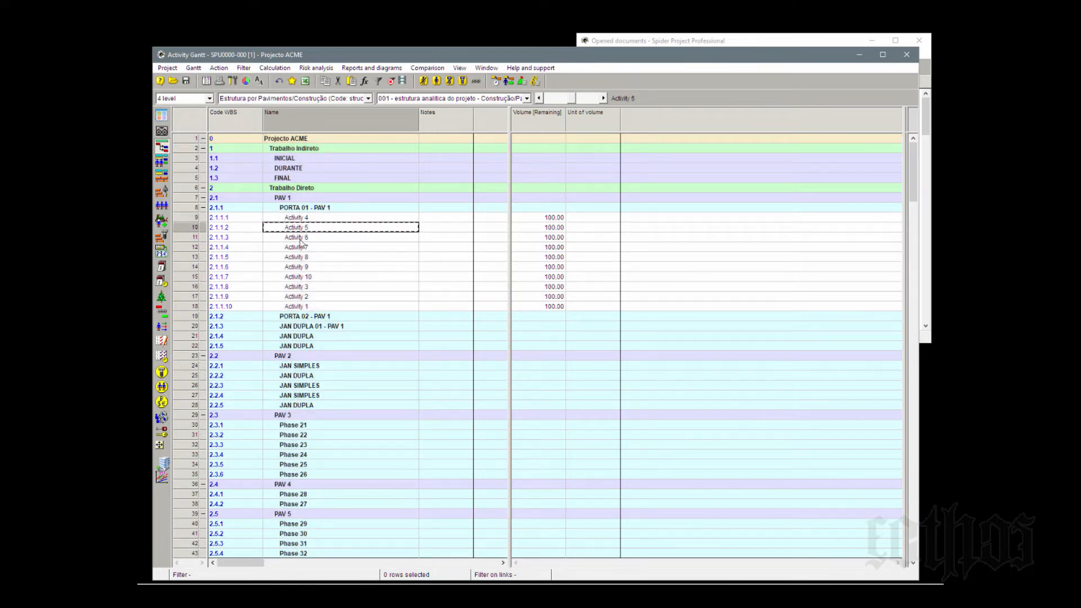
{"action": "left_click", "coordinate": [301, 239]}
{"action": "left_click", "coordinate": [303, 248]}
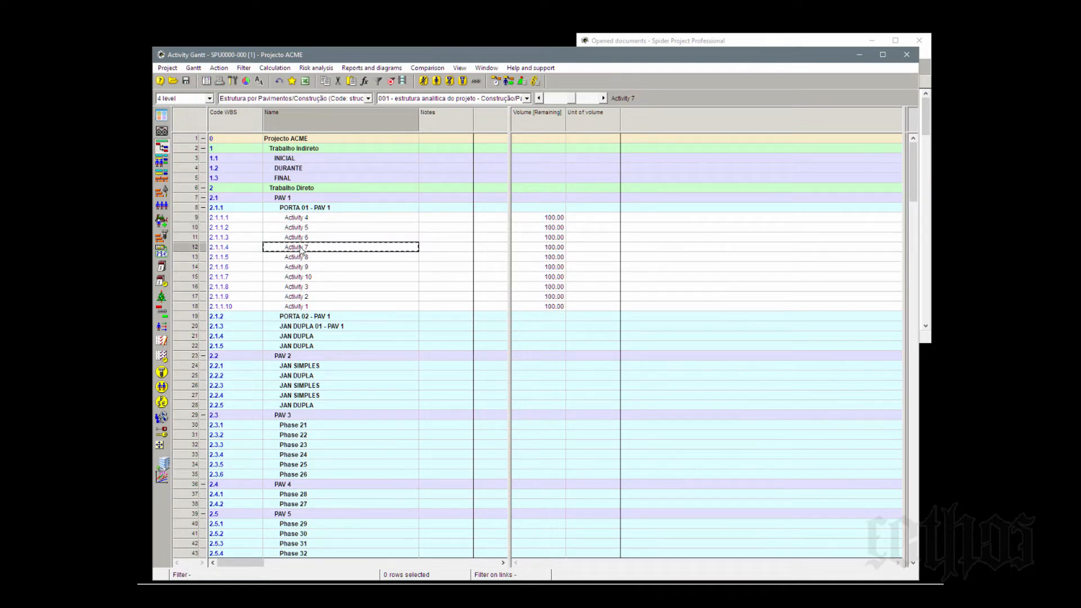
- Open the properties of phase PORTA 01 - PAV 1 and examine its general data, including the Key volume option
{"action": "double_click", "coordinate": [188, 208]}
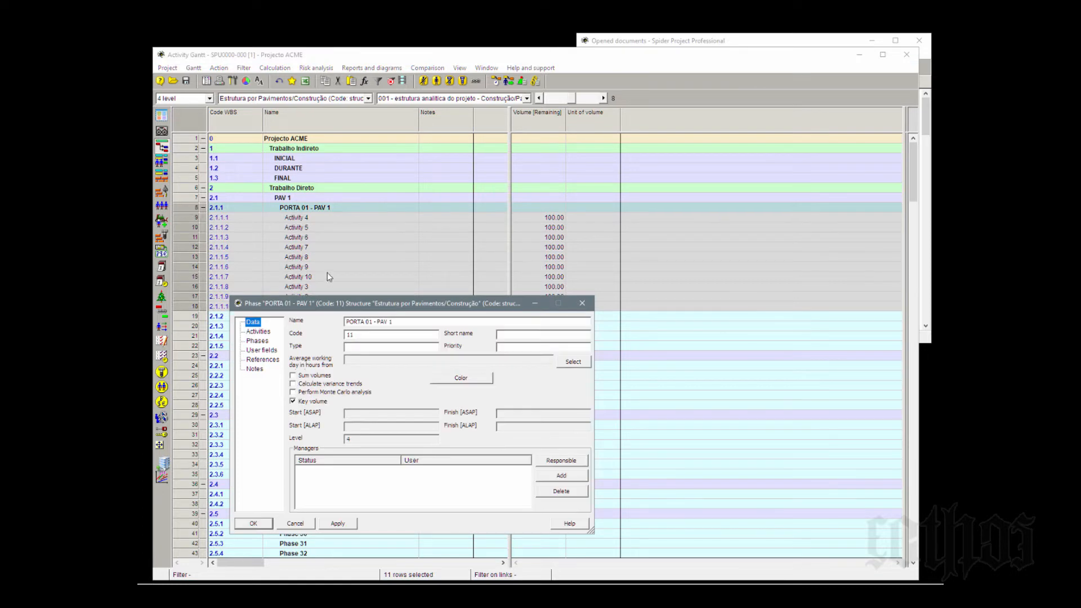
{"action": "left_click_drag", "start_coordinate": [670, 147], "coordinate": [675, 144]}
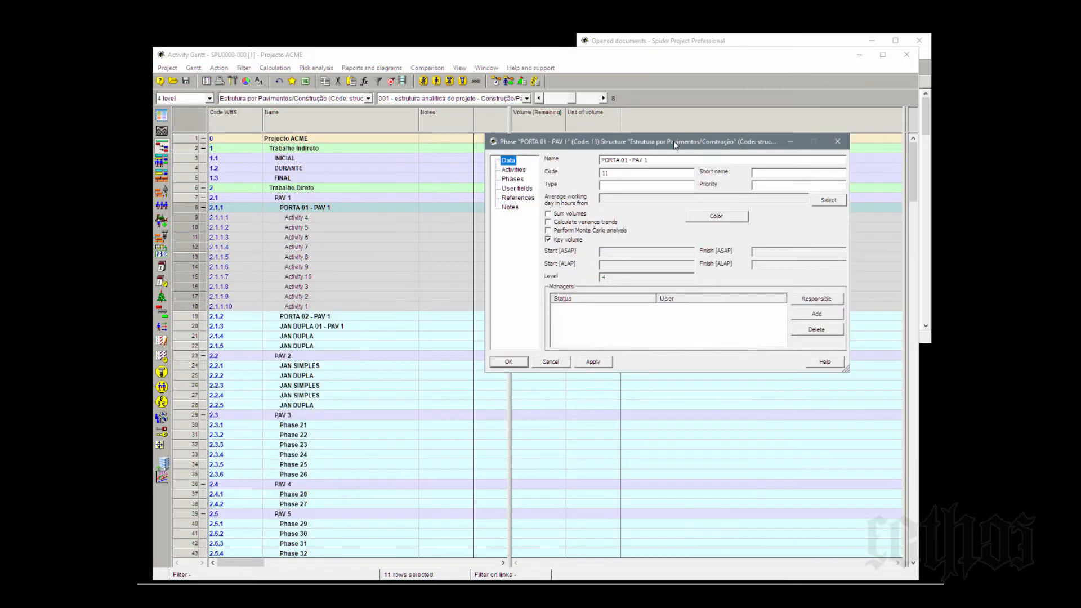
{"action": "left_click", "coordinate": [547, 239]}
{"action": "left_click", "coordinate": [548, 239]}
- Add two new activities to phase PORTA 01 - PAV 1 through the included activities in its properties
{"action": "left_click", "coordinate": [521, 171]}
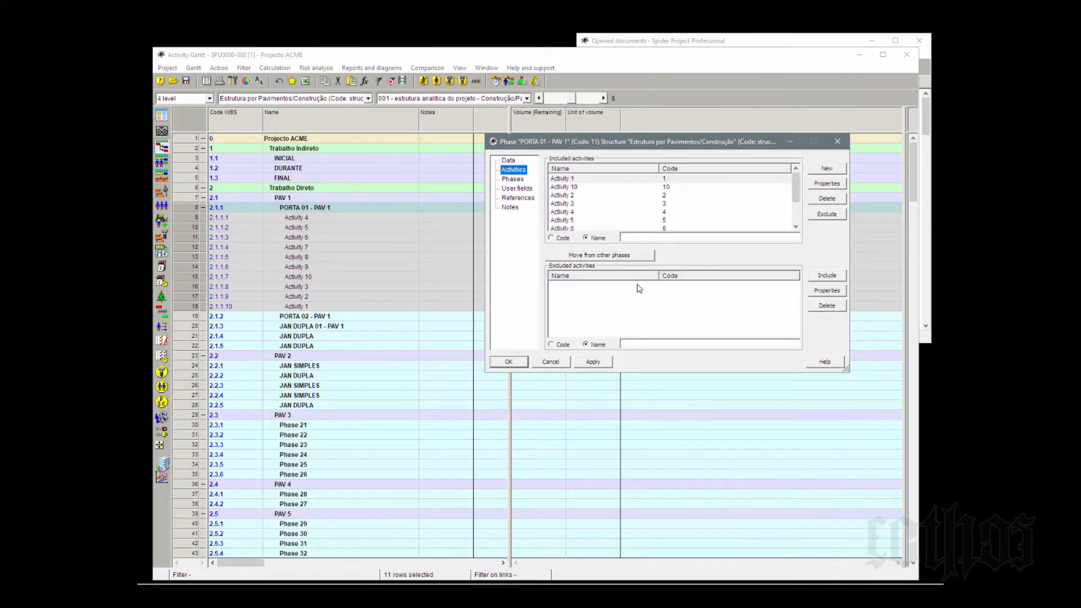
{"action": "left_click_drag", "start_coordinate": [847, 372], "coordinate": [843, 505]}
{"action": "left_click", "coordinate": [573, 179]}
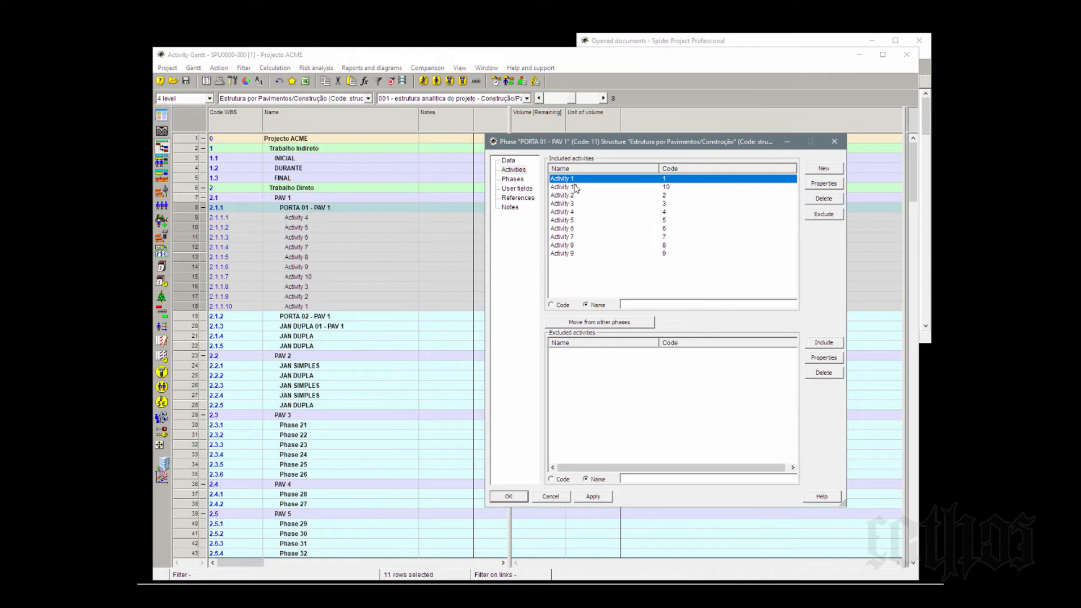
{"action": "left_click", "coordinate": [574, 187]}
{"action": "left_click", "coordinate": [573, 195]}
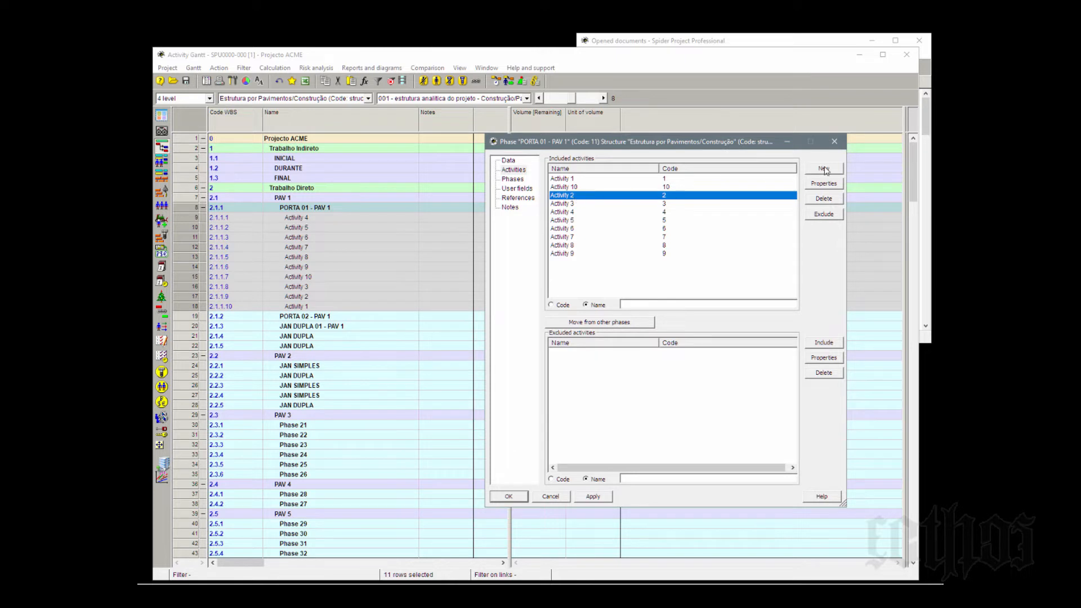
{"action": "left_click", "coordinate": [824, 169]}
{"action": "left_click", "coordinate": [823, 169]}
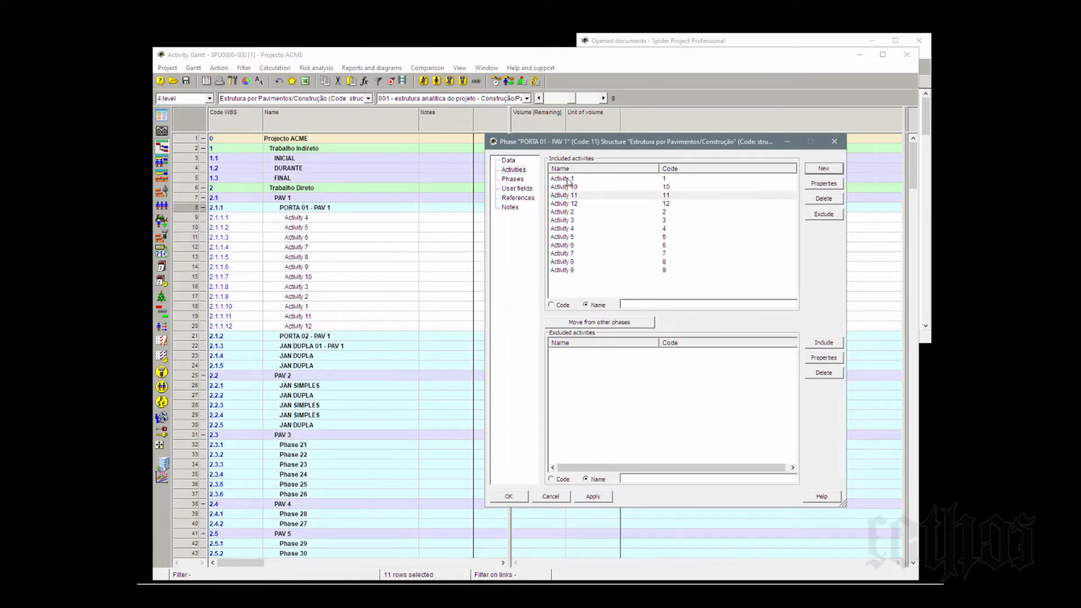
- Examine the properties of Activity 1 from the phase's included activities, and close both property windows
{"action": "left_click", "coordinate": [568, 180]}
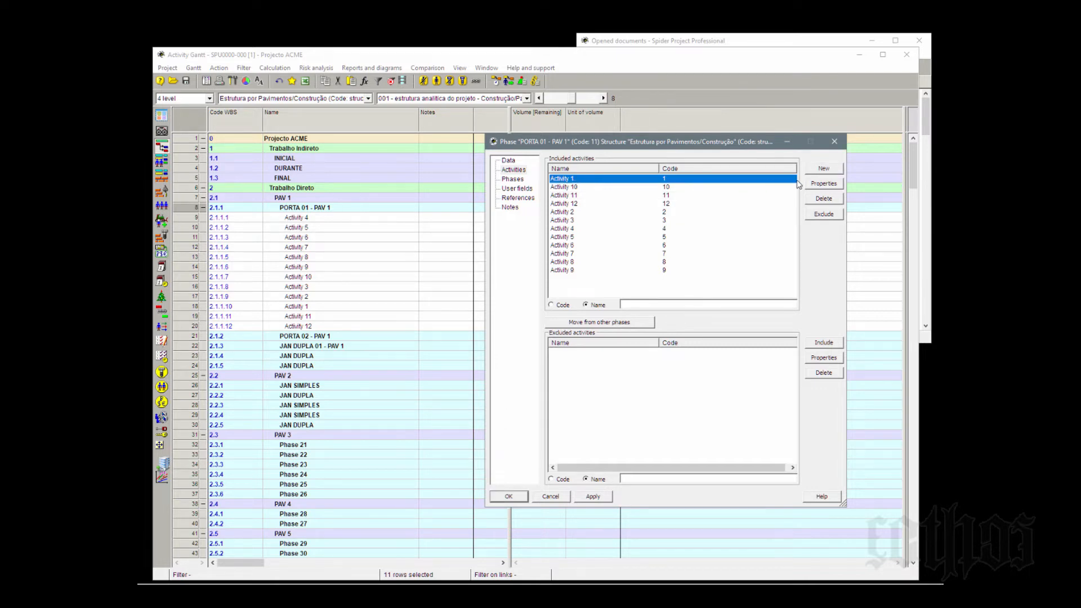
{"action": "left_click", "coordinate": [824, 185]}
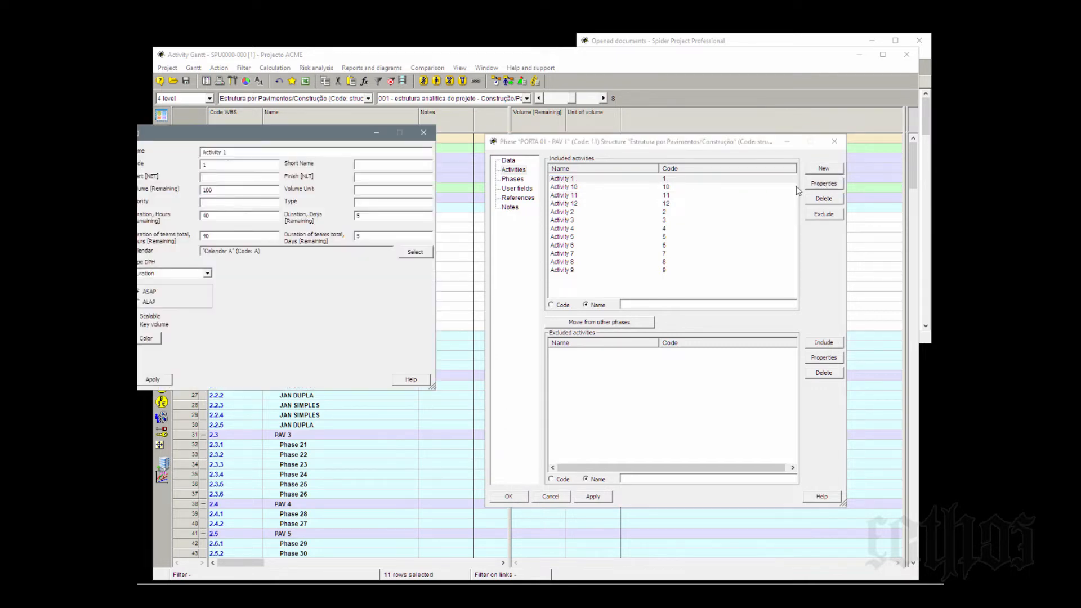
{"action": "left_click_drag", "start_coordinate": [322, 132], "coordinate": [514, 282]}
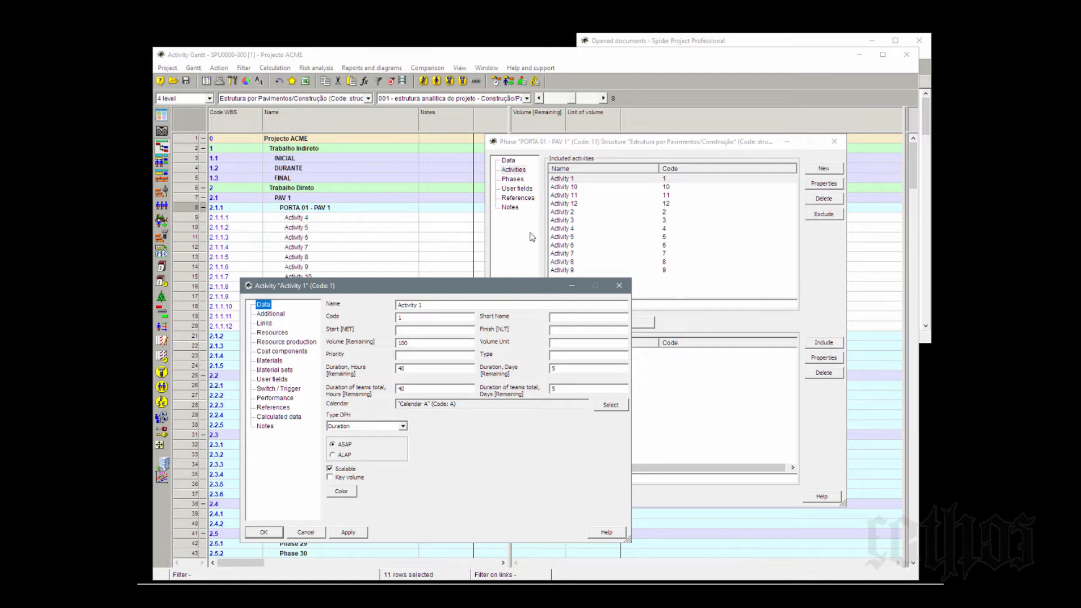
{"action": "left_click", "coordinate": [579, 181]}
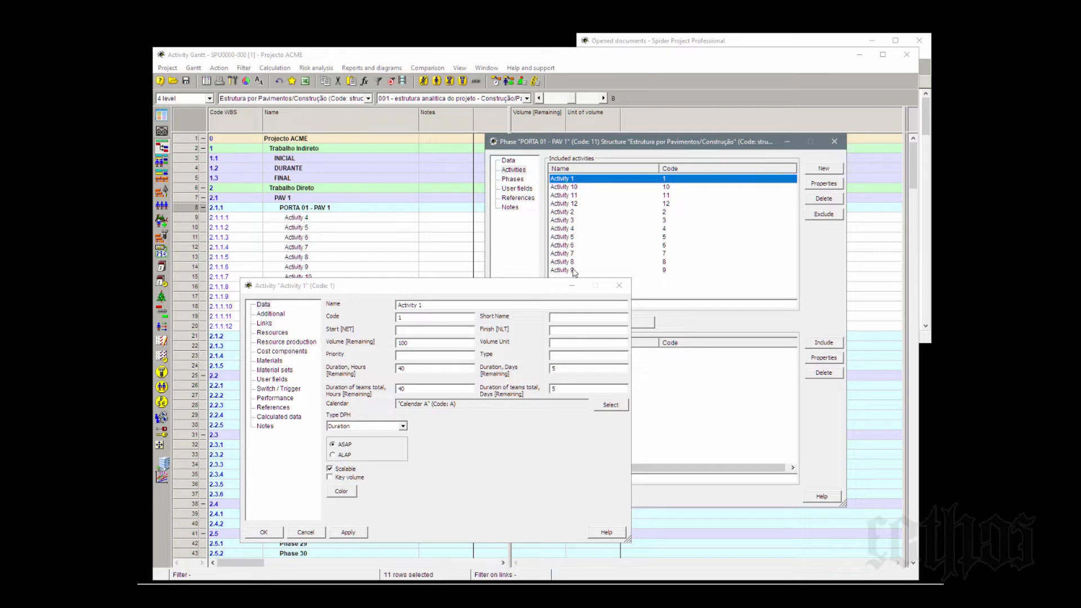
{"action": "left_click", "coordinate": [619, 285]}
{"action": "left_click", "coordinate": [836, 141]}
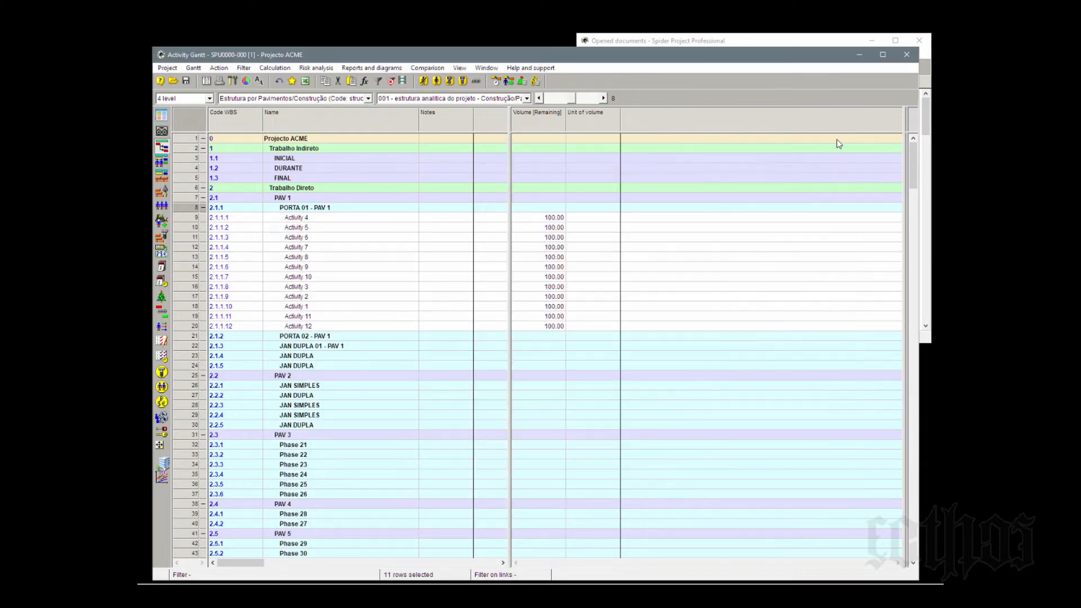
- Open the properties of Activity 4 and examine its data fields and property categories
{"action": "left_click", "coordinate": [189, 220]}
{"action": "right_click", "coordinate": [188, 221]}
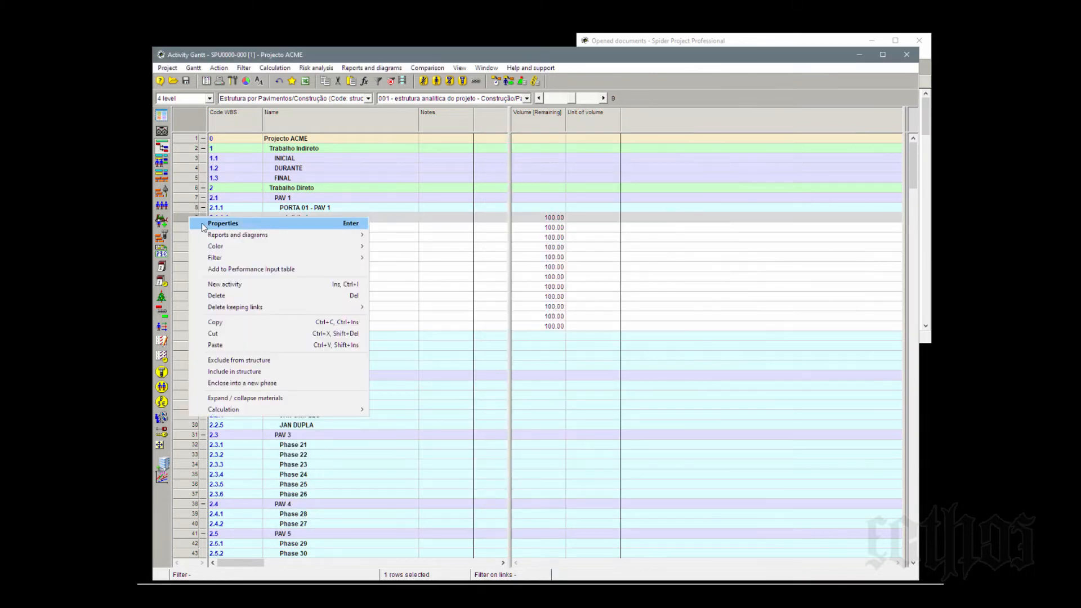
{"action": "left_click", "coordinate": [217, 224]}
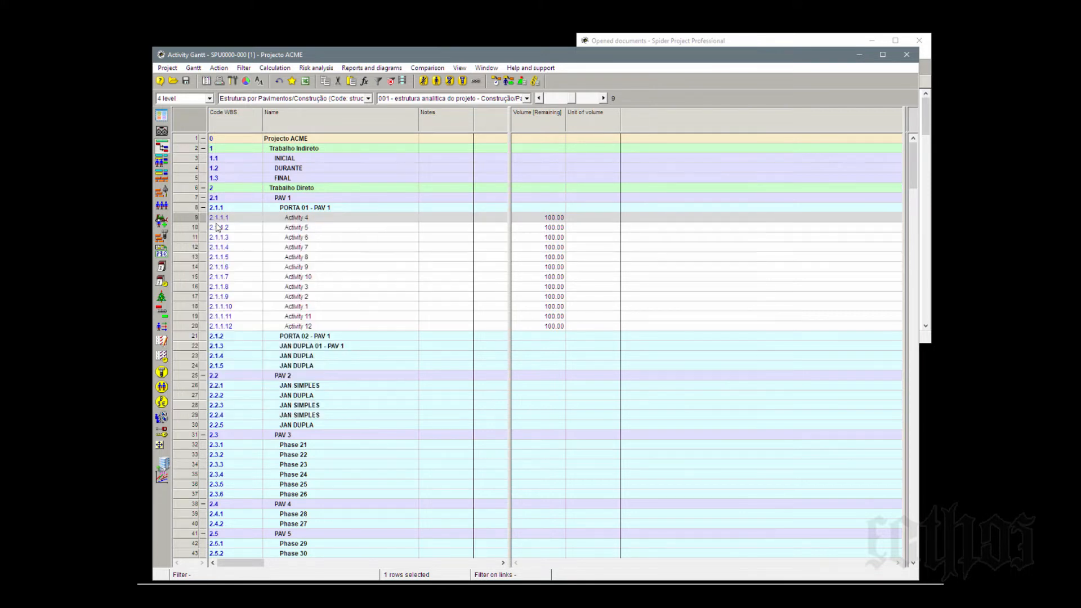
{"action": "left_click", "coordinate": [619, 286]}
{"action": "double_click", "coordinate": [186, 220]}
{"action": "left_click_drag", "start_coordinate": [381, 288], "coordinate": [643, 159]}
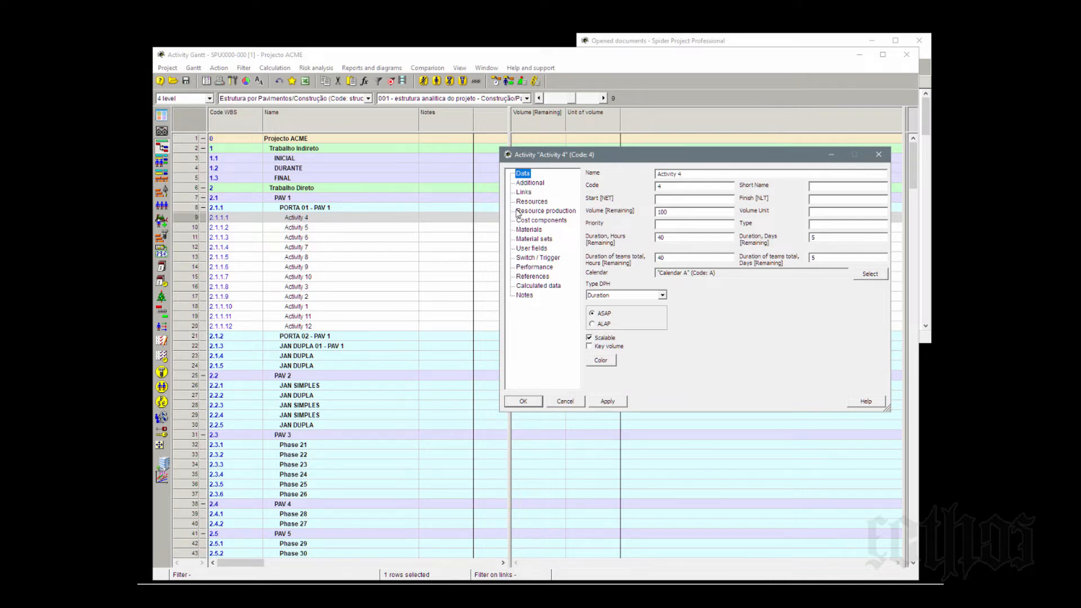
{"action": "left_click_drag", "start_coordinate": [553, 157], "coordinate": [528, 161]}
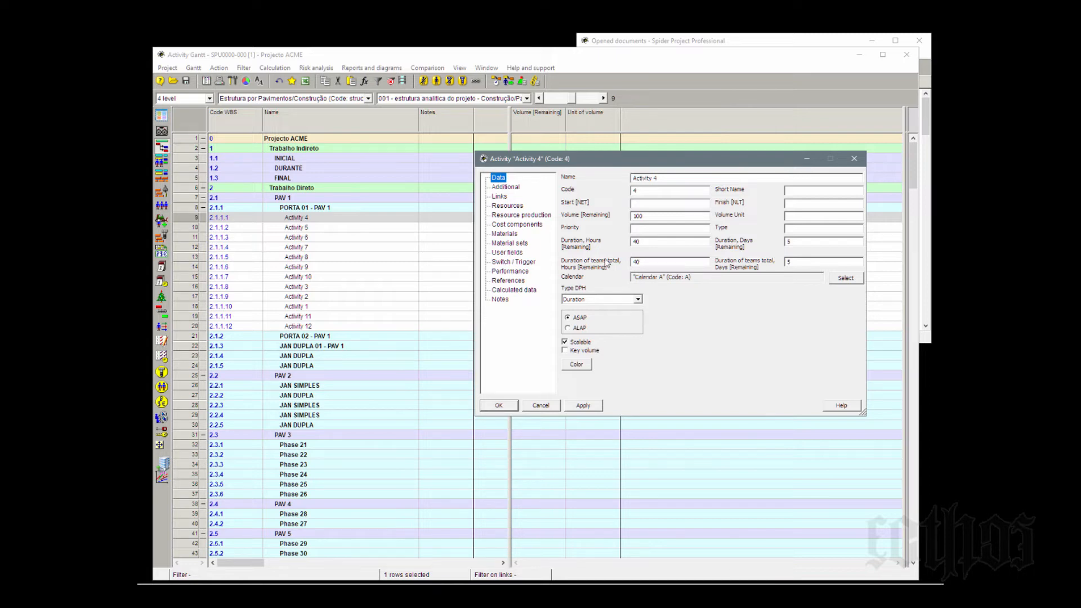
- Examine the standard and user-defined fields that can be shown as columns in the activity table
{"action": "right_click", "coordinate": [428, 129]}
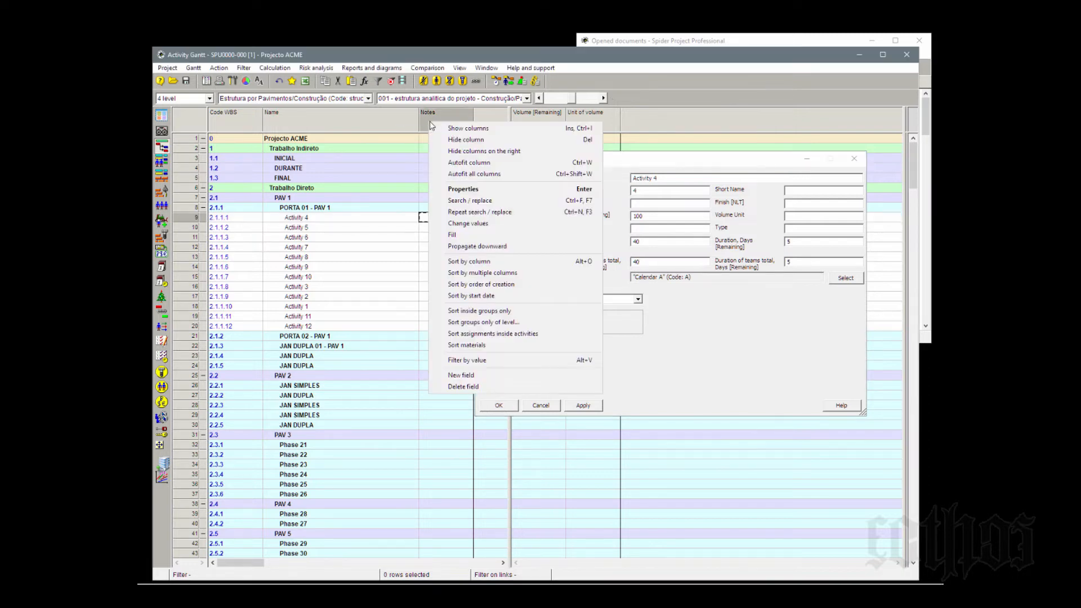
{"action": "left_click", "coordinate": [455, 132]}
{"action": "left_click", "coordinate": [394, 221]}
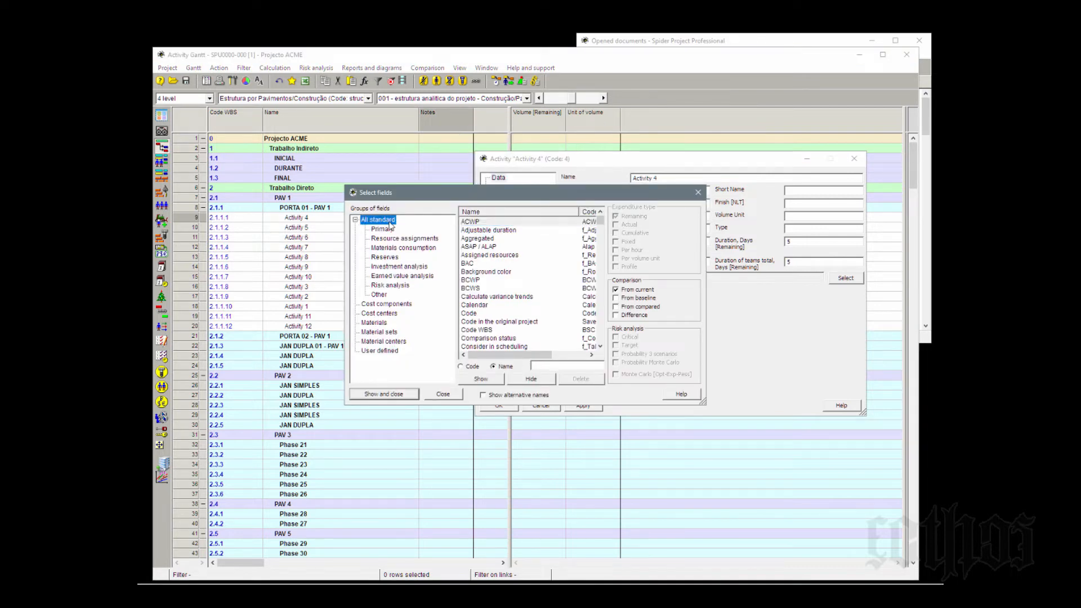
{"action": "left_click_drag", "start_coordinate": [600, 220], "coordinate": [591, 348]}
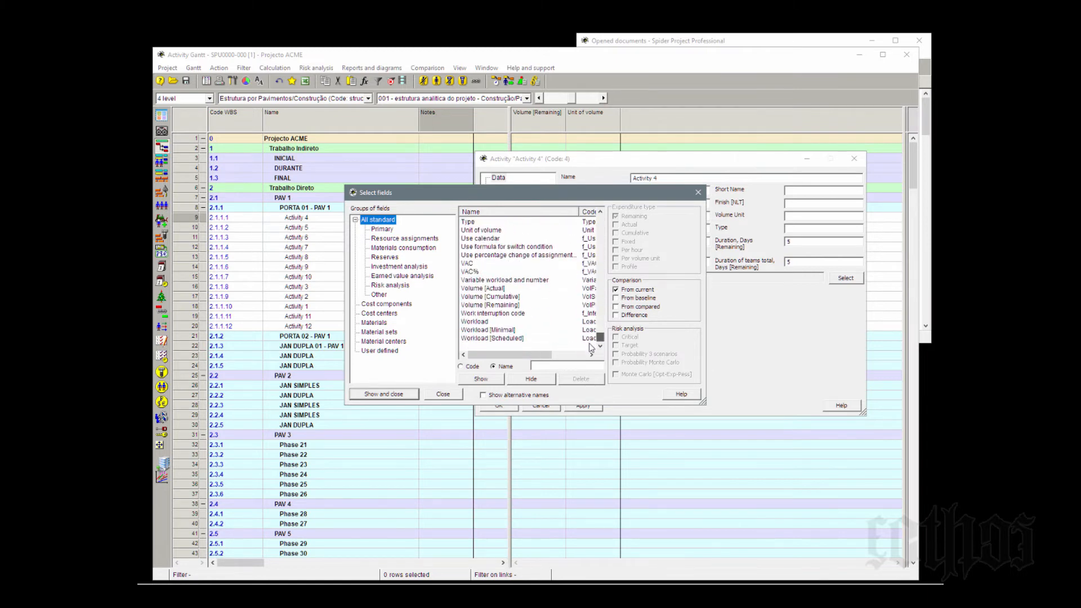
{"action": "left_click", "coordinate": [378, 352]}
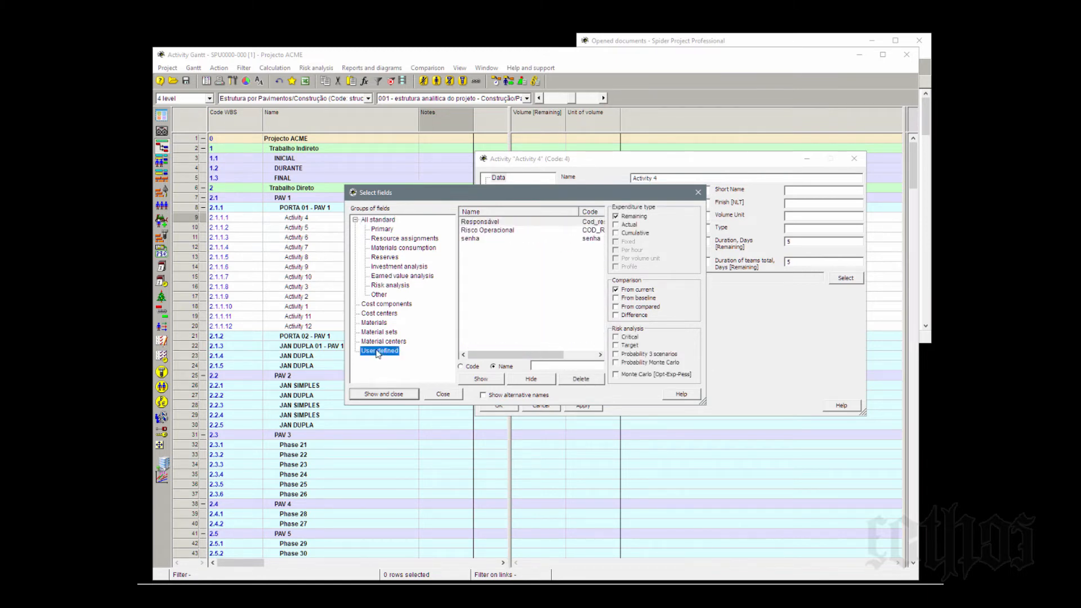
{"action": "left_click", "coordinate": [698, 192]}
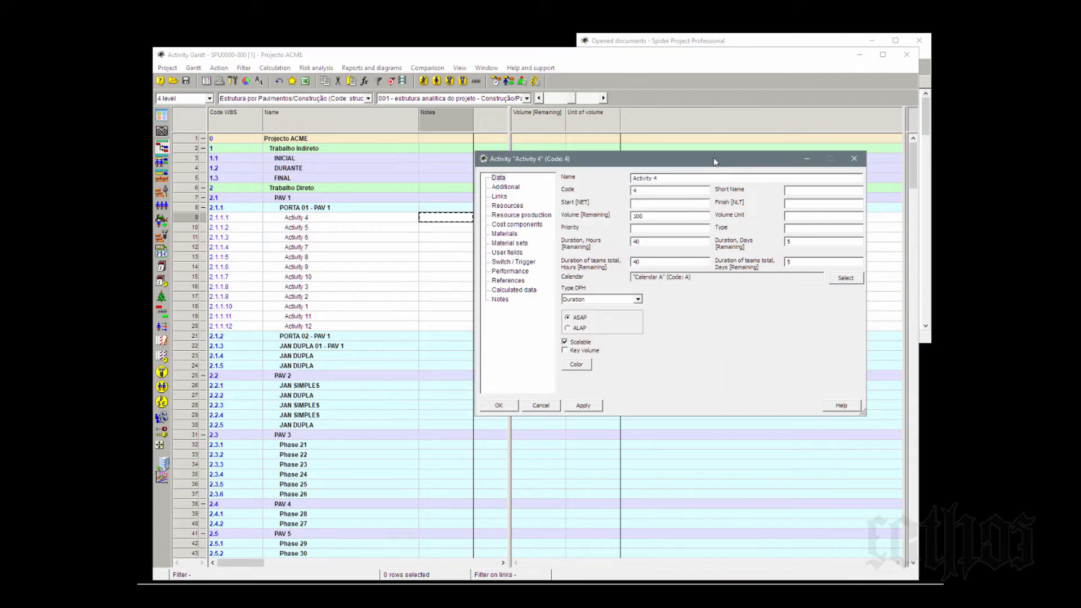
- Collapse phase PORTA 01 - PAV 1, check which rows its parent levels cover, and dismiss the Activity 4 properties
{"action": "left_click_drag", "start_coordinate": [712, 161], "coordinate": [733, 156]}
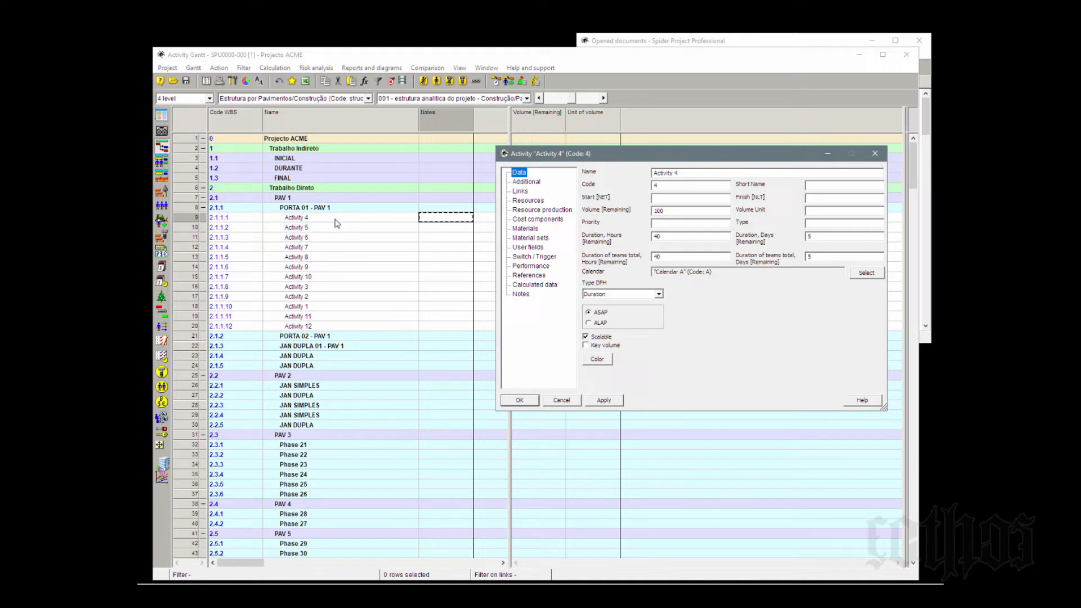
{"action": "left_click", "coordinate": [191, 208]}
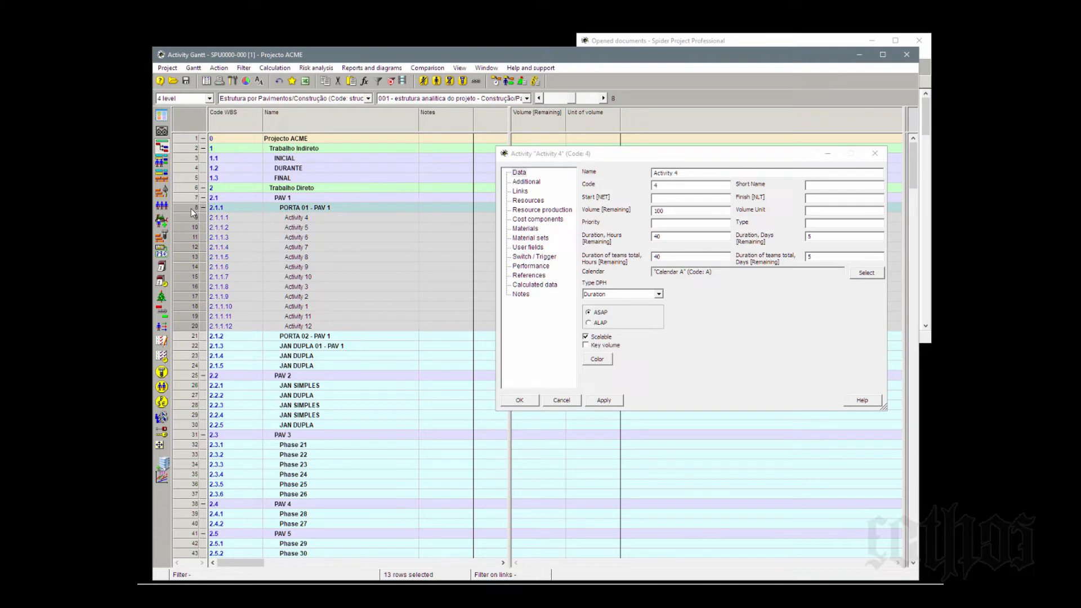
{"action": "left_click", "coordinate": [203, 208]}
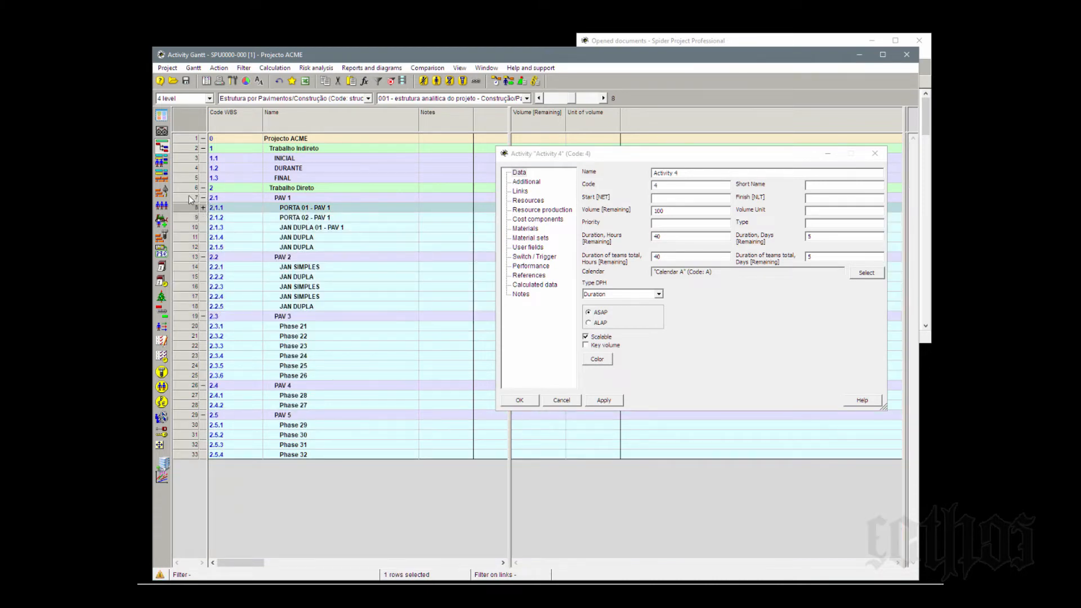
{"action": "left_click", "coordinate": [191, 198]}
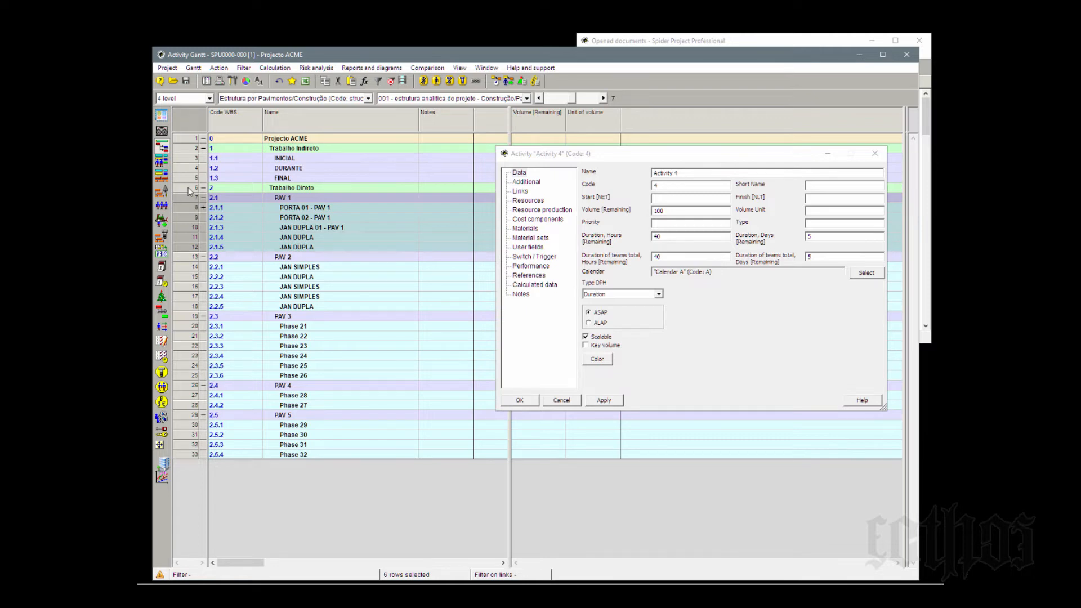
{"action": "left_click", "coordinate": [188, 188]}
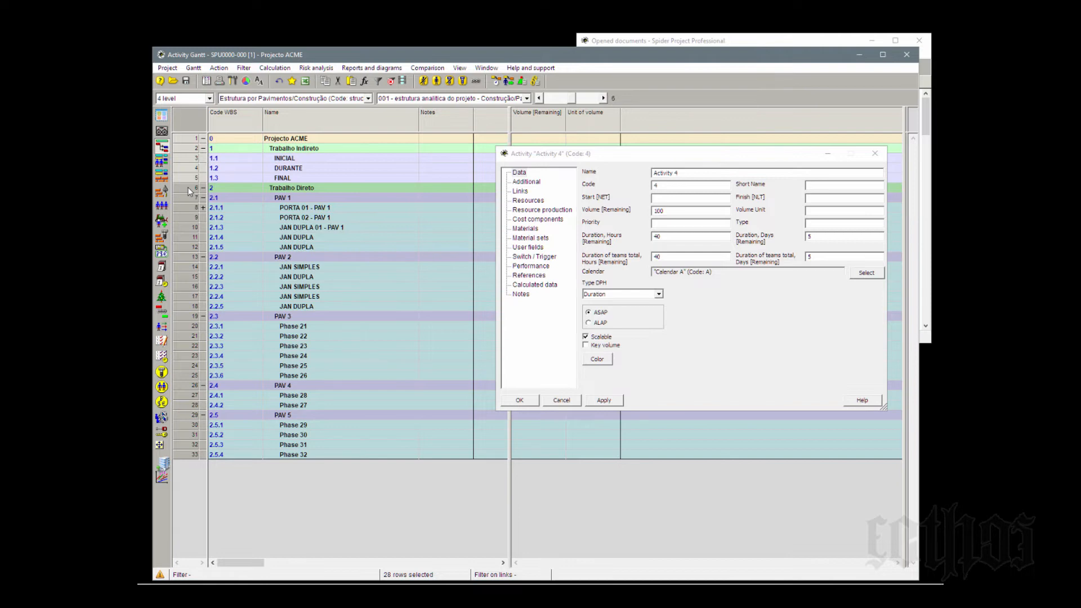
{"action": "left_click", "coordinate": [193, 139], "text": "shift"}
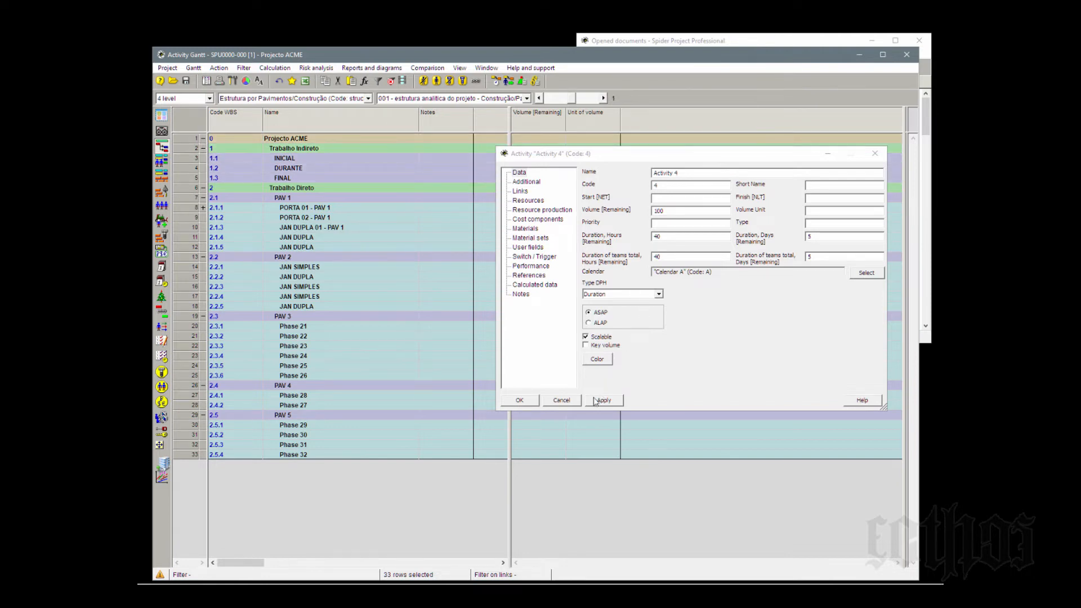
{"action": "left_click", "coordinate": [561, 400]}
- Add two new activities directly under the top-level Projecto ACME row
{"action": "left_click", "coordinate": [186, 141]}
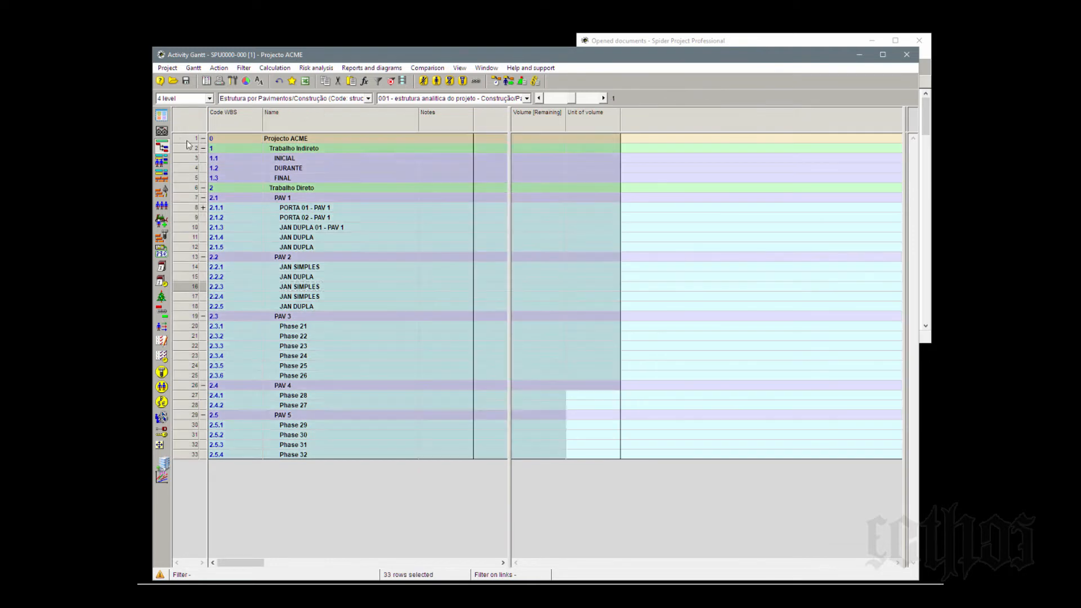
{"action": "key", "text": "Insert"}
{"action": "key", "text": "Insert"}
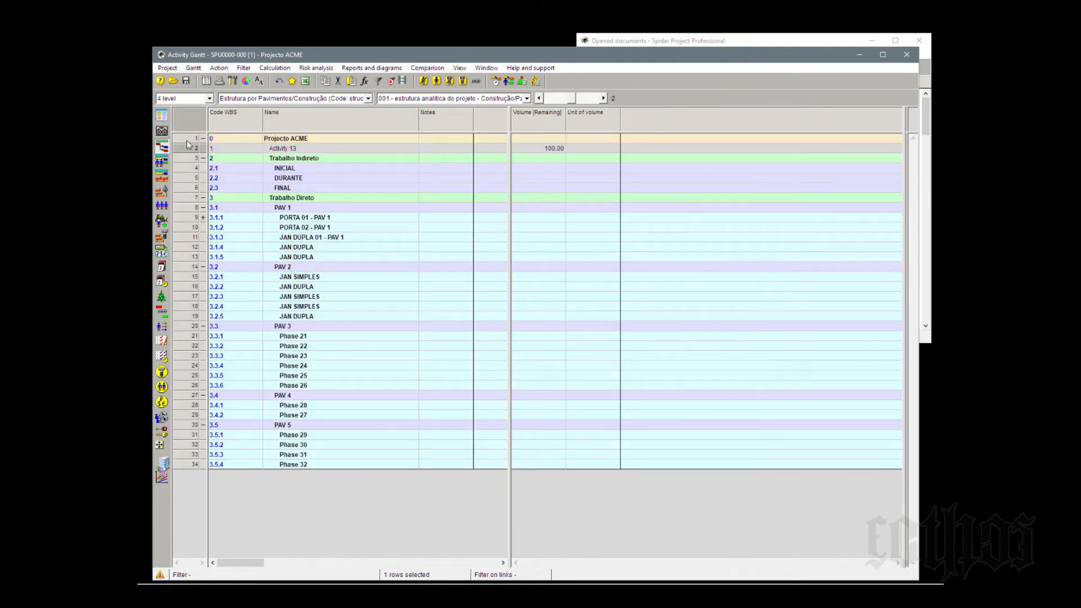
- Compare the placement of the two project-level activities with those inside phase PORTA 01 - PAV 1
{"action": "left_click", "coordinate": [358, 210]}
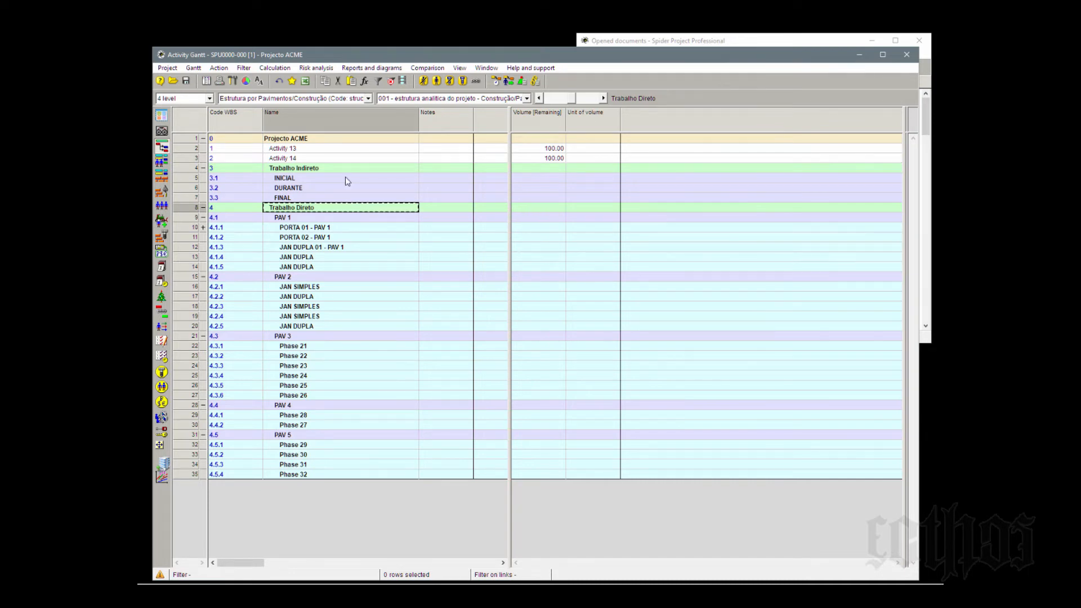
{"action": "left_click", "coordinate": [307, 230]}
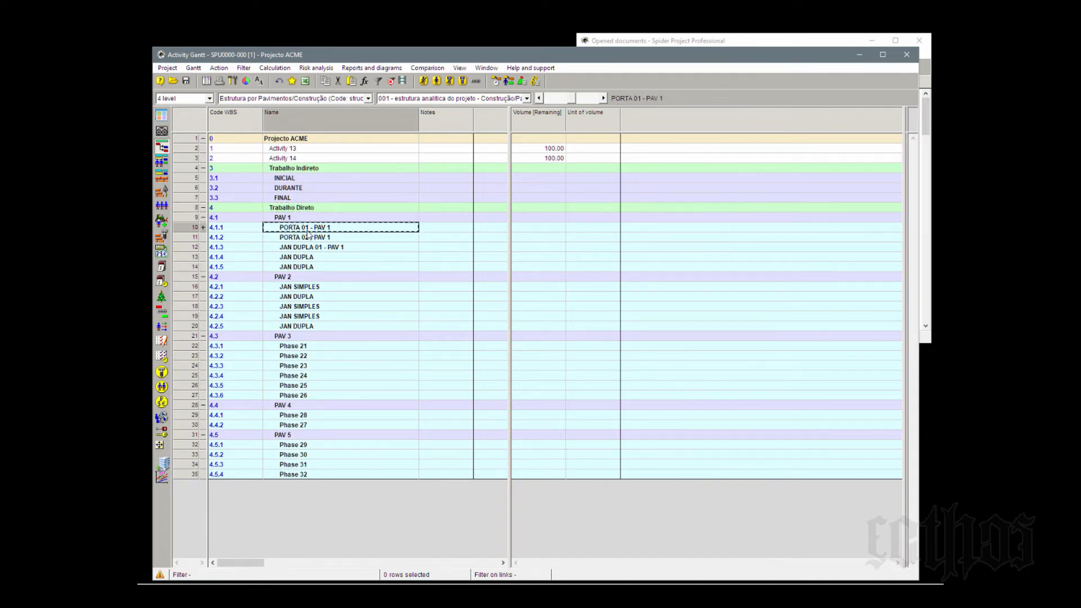
{"action": "left_click", "coordinate": [204, 228]}
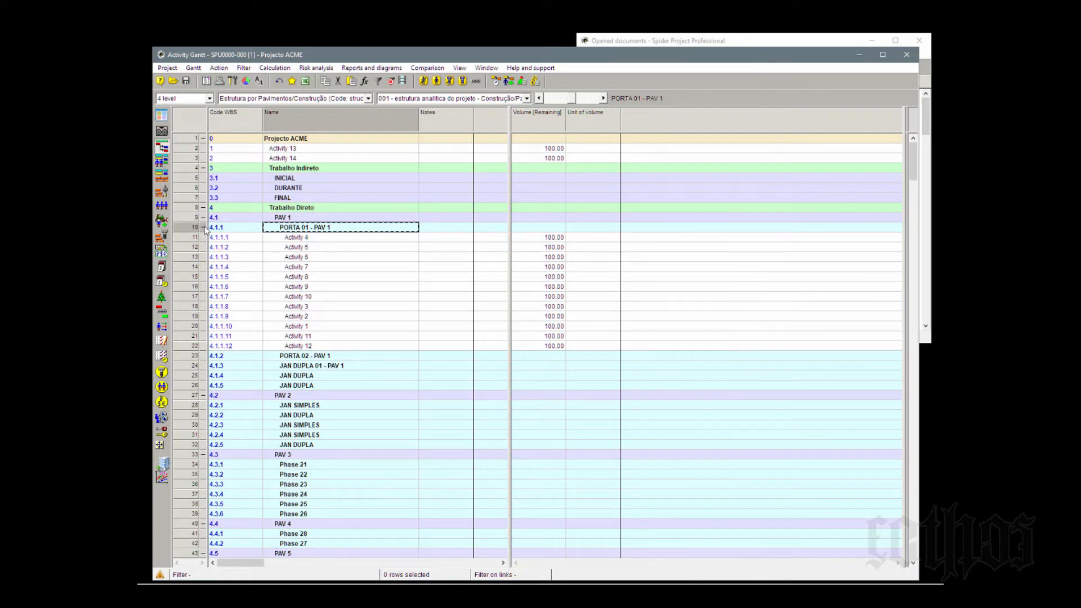
{"action": "left_click", "coordinate": [203, 228]}
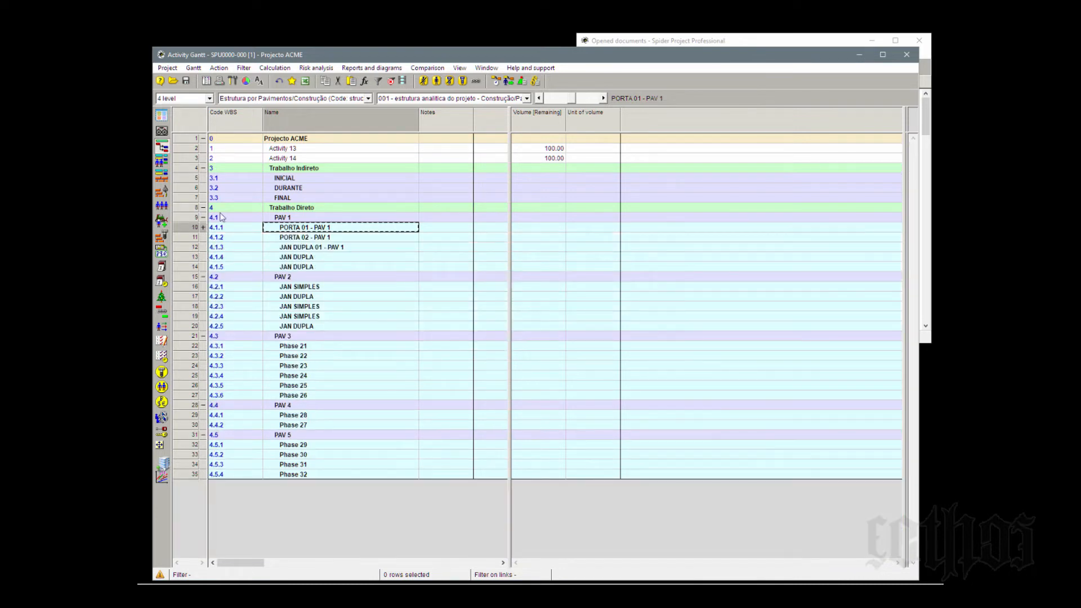
{"action": "left_click", "coordinate": [288, 150]}
{"action": "left_click", "coordinate": [290, 160]}
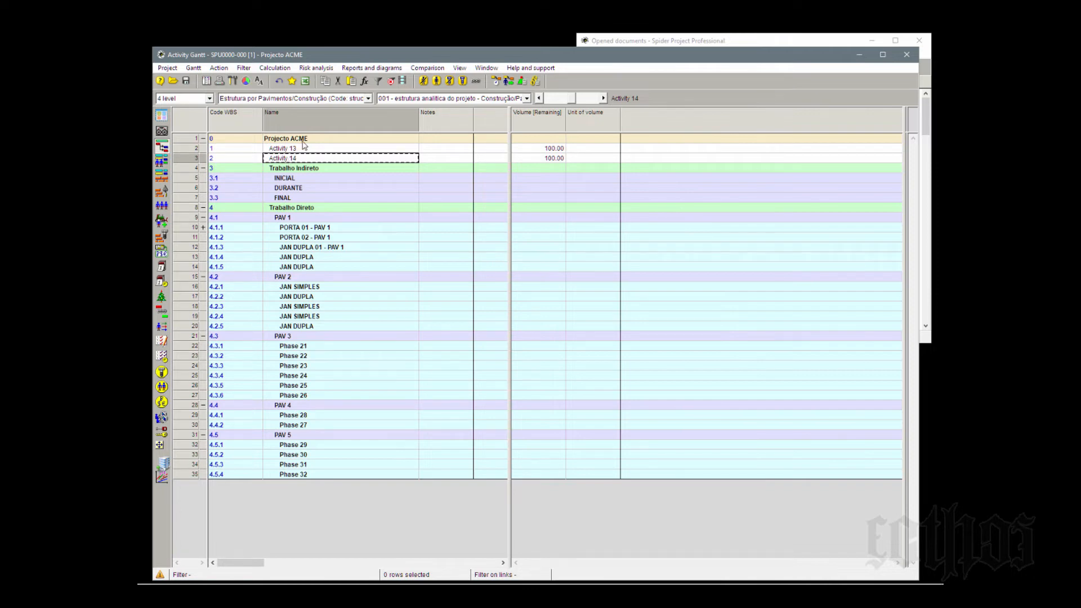
- Add a new phase directly under the top-level Projecto ACME phase from its properties
{"action": "left_click", "coordinate": [303, 142]}
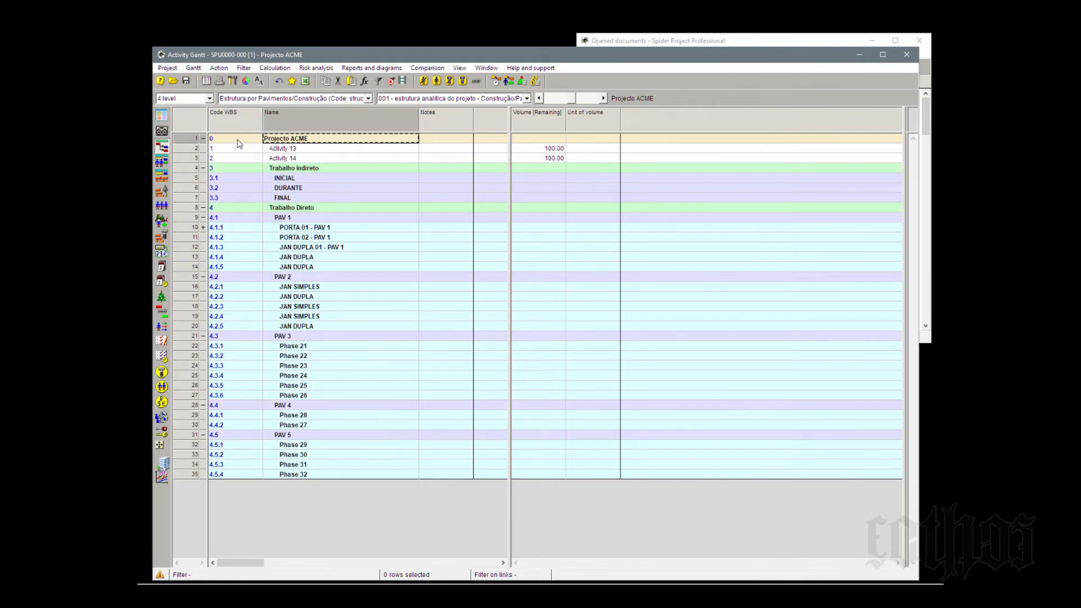
{"action": "right_click", "coordinate": [189, 142]}
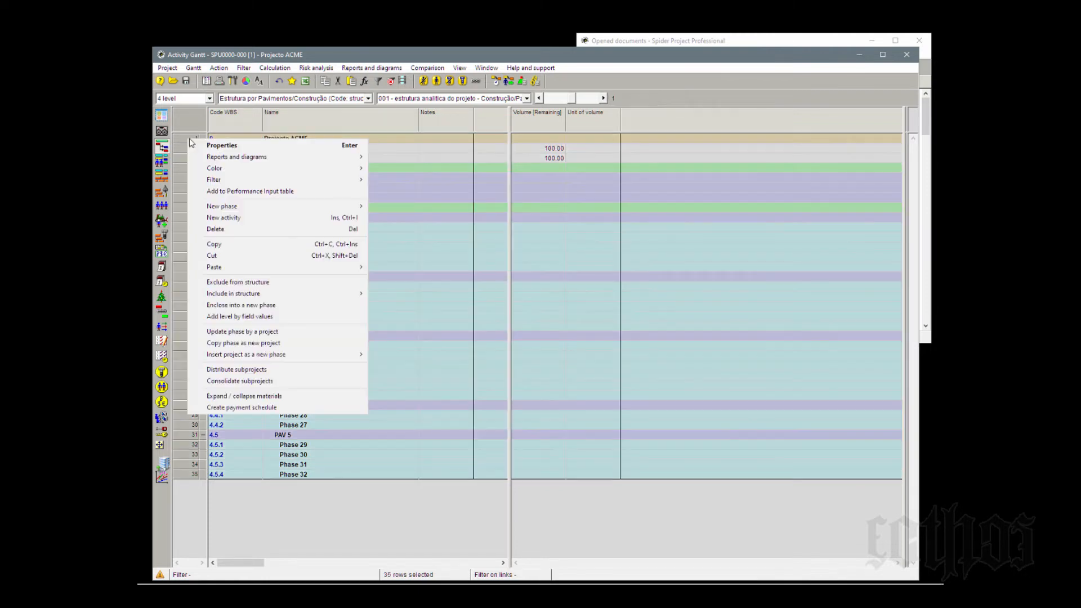
{"action": "left_click", "coordinate": [215, 145]}
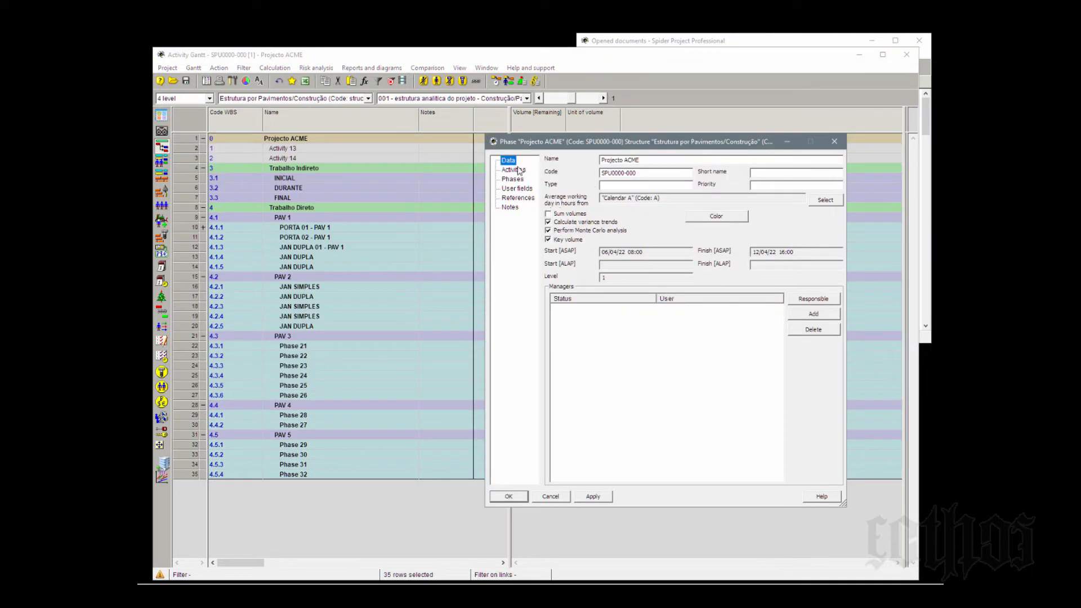
{"action": "left_click", "coordinate": [514, 179]}
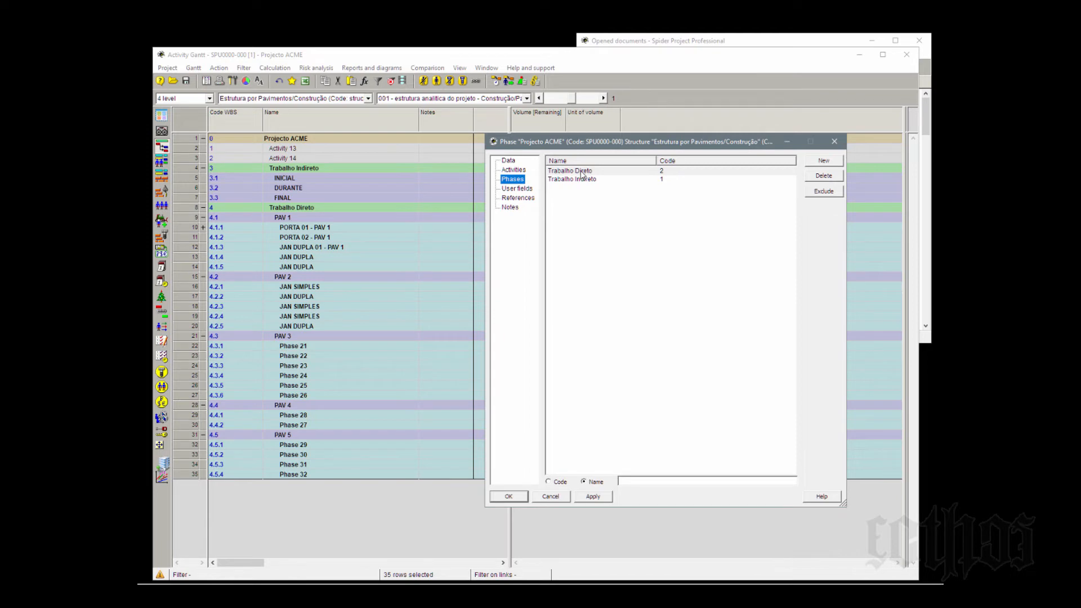
{"action": "left_click", "coordinate": [827, 160]}
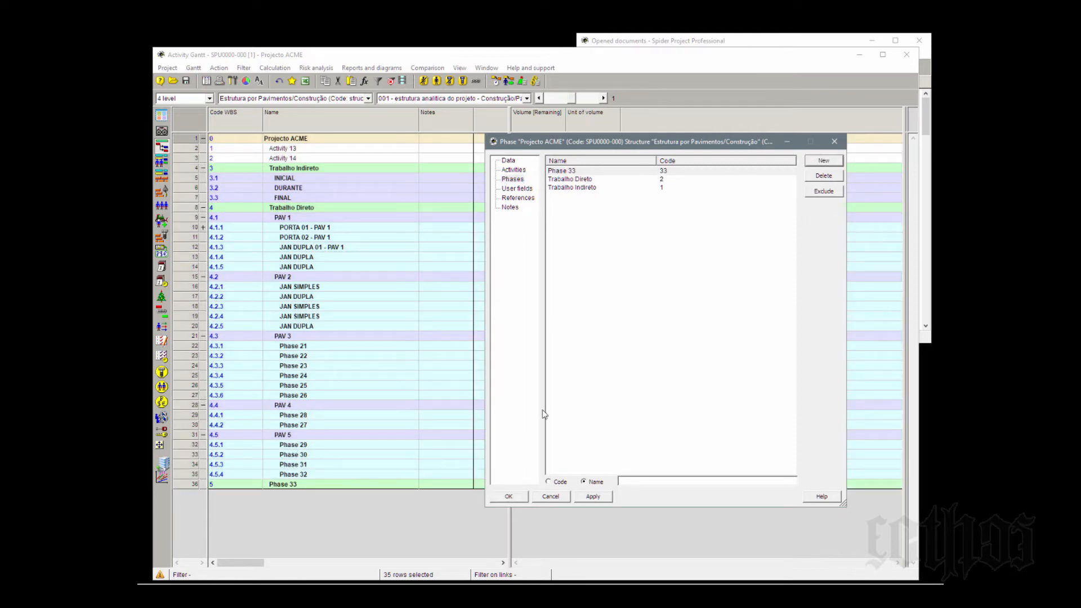
{"action": "left_click", "coordinate": [557, 499]}
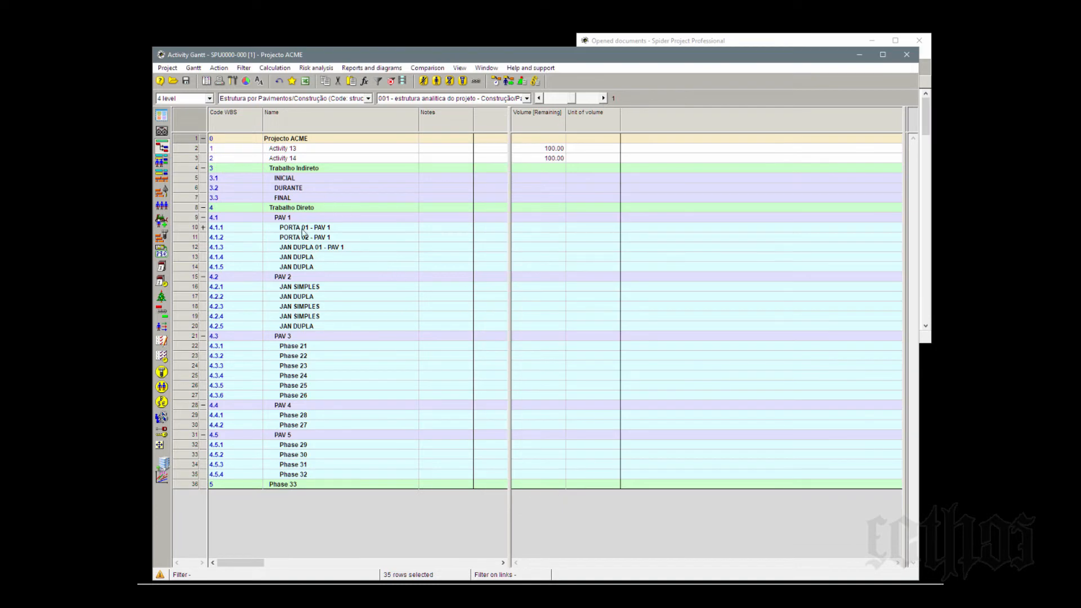
- Name the new phase apoio do projeto and move it above Trabalho Indireto, directly under Projecto ACME
{"action": "left_click", "coordinate": [292, 487]}
{"action": "type", "text": "a"}
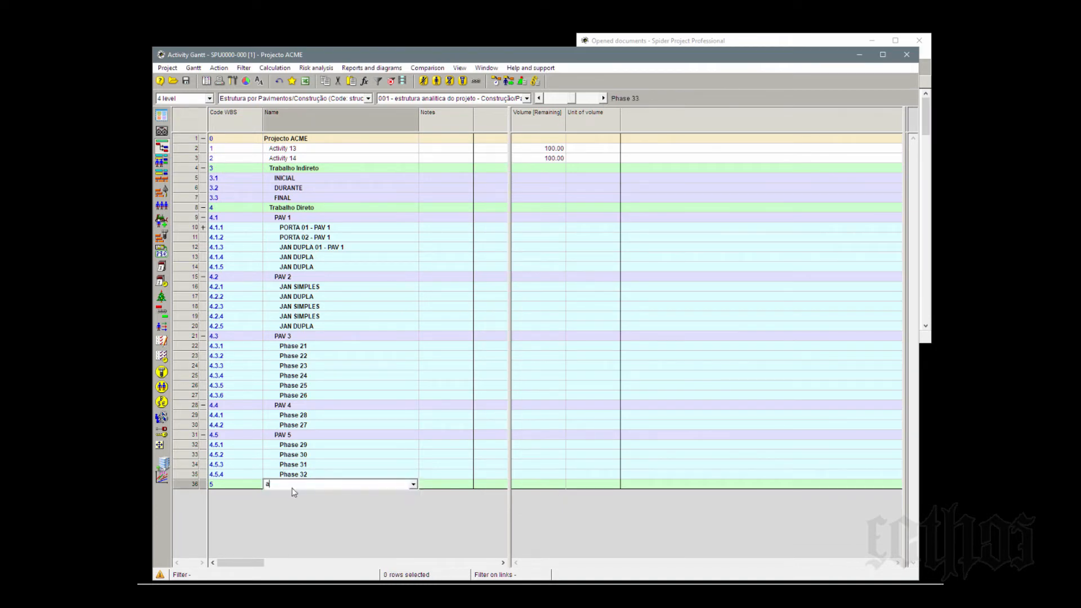
{"action": "type", "text": "poio do projeto"}
{"action": "left_click", "coordinate": [190, 485]}
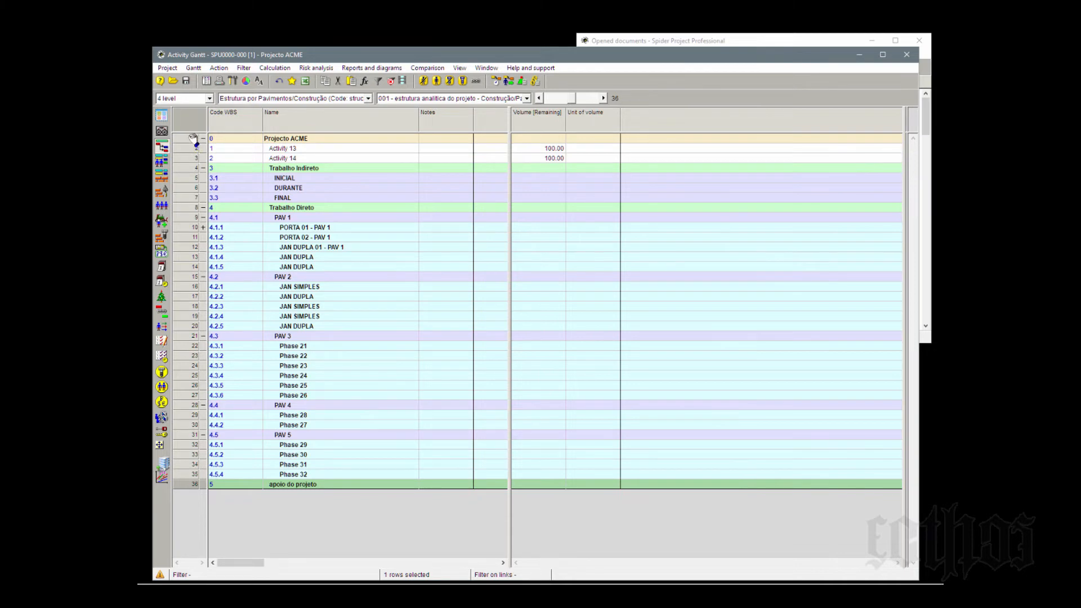
{"action": "left_click_drag", "start_coordinate": [193, 140], "coordinate": [193, 140]}
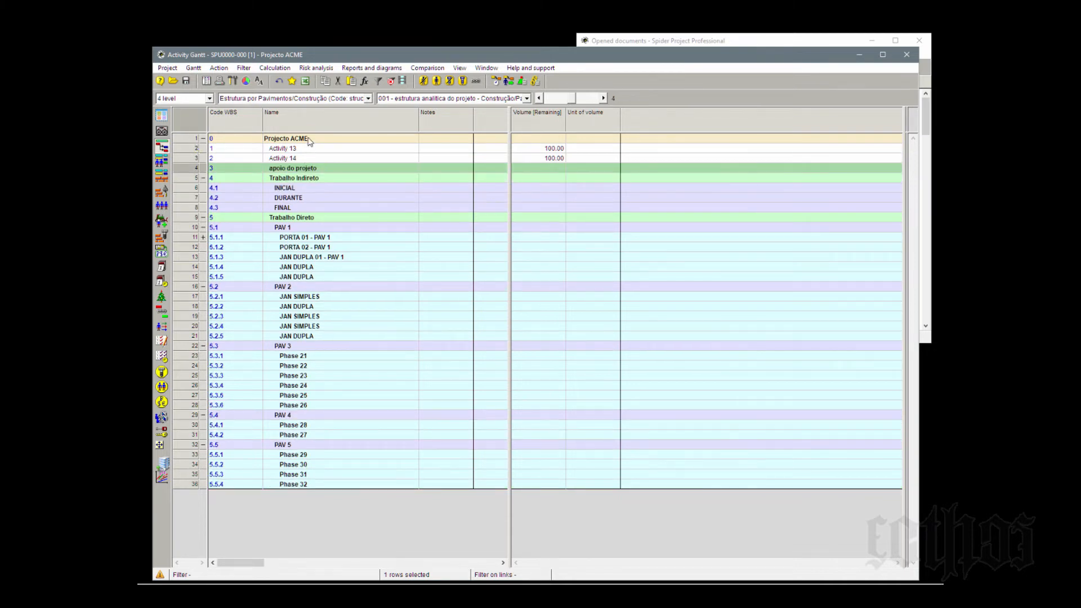
{"action": "left_click", "coordinate": [308, 138]}
{"action": "left_click", "coordinate": [308, 167]}
- Move Activity 13 and Activity 14 from the project level into the phase apoio do projeto
{"action": "left_click", "coordinate": [184, 149]}
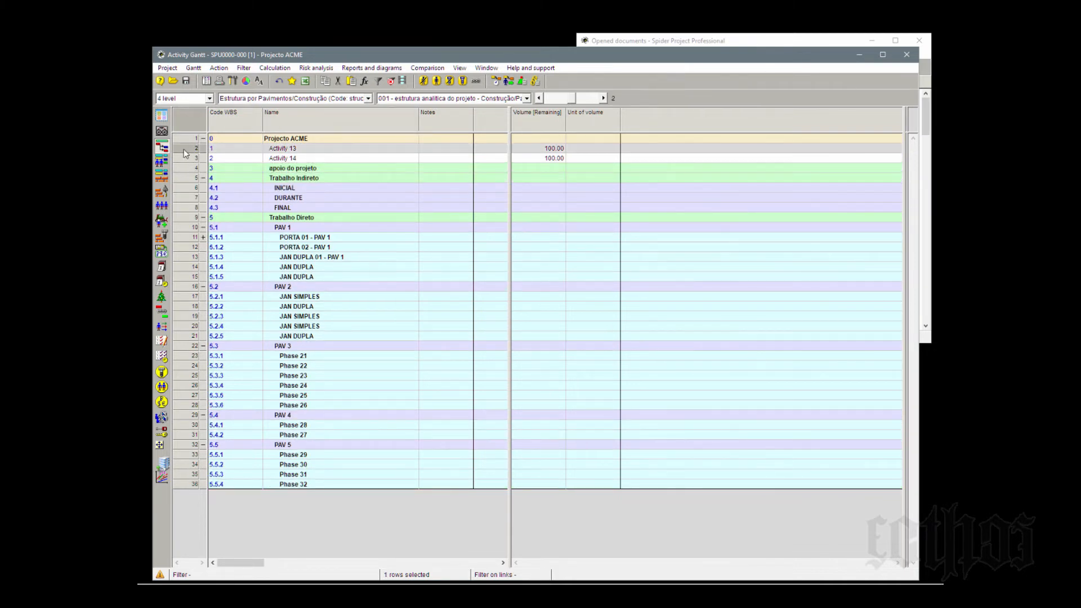
{"action": "left_click", "coordinate": [186, 159], "text": "shift"}
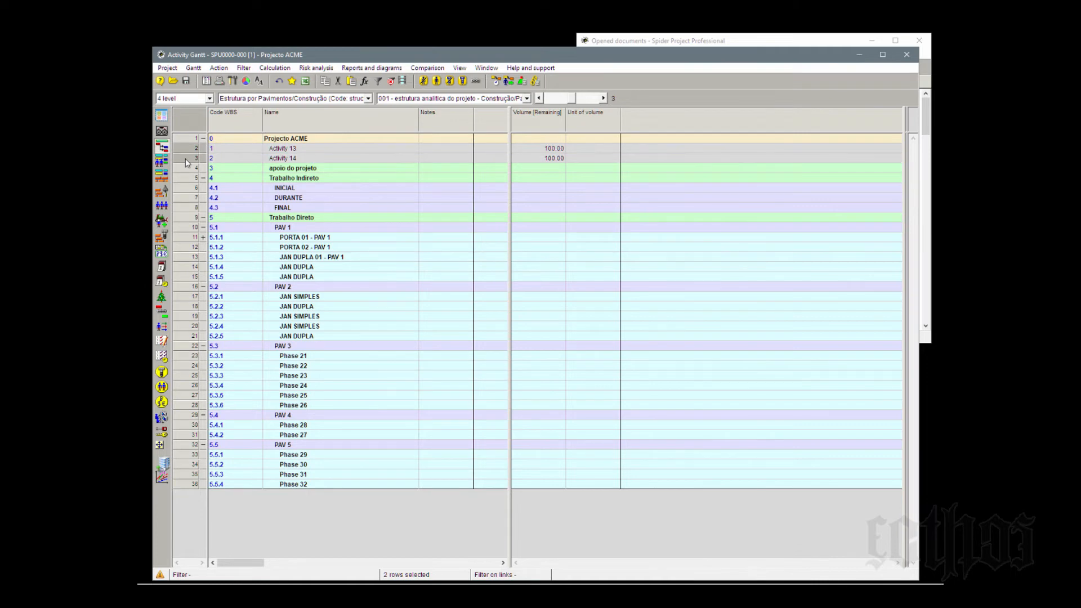
{"action": "left_click_drag", "start_coordinate": [185, 158], "coordinate": [191, 170]}
{"action": "left_click", "coordinate": [191, 151]}
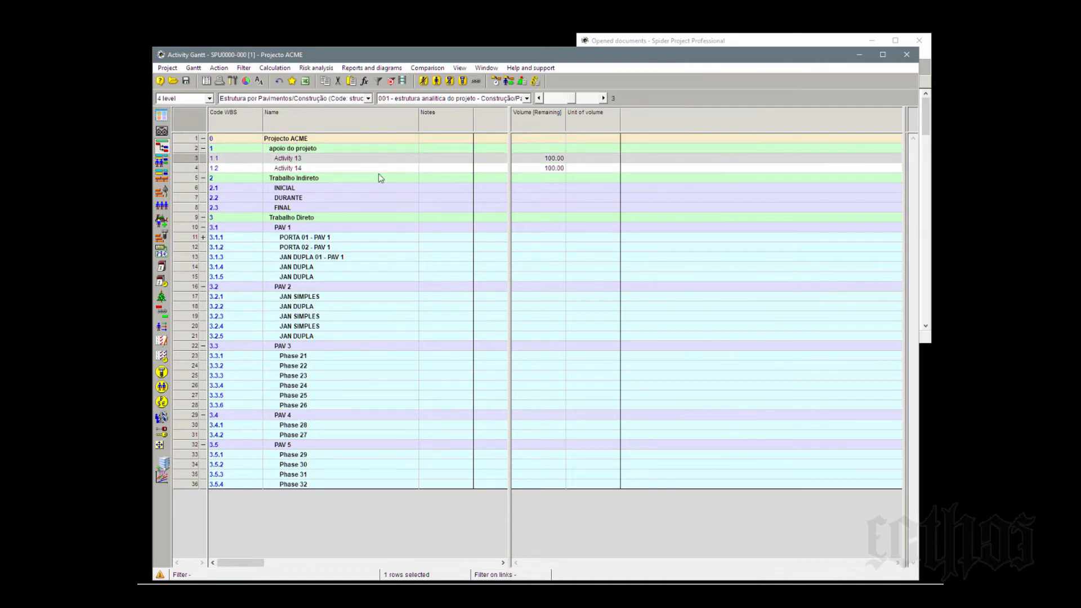
- Check the activities inside apoio do projeto and collapse the phases apoio do projeto, Trabalho Indireto and Trabalho Direto
{"action": "left_click", "coordinate": [359, 160]}
{"action": "left_click", "coordinate": [359, 168]}
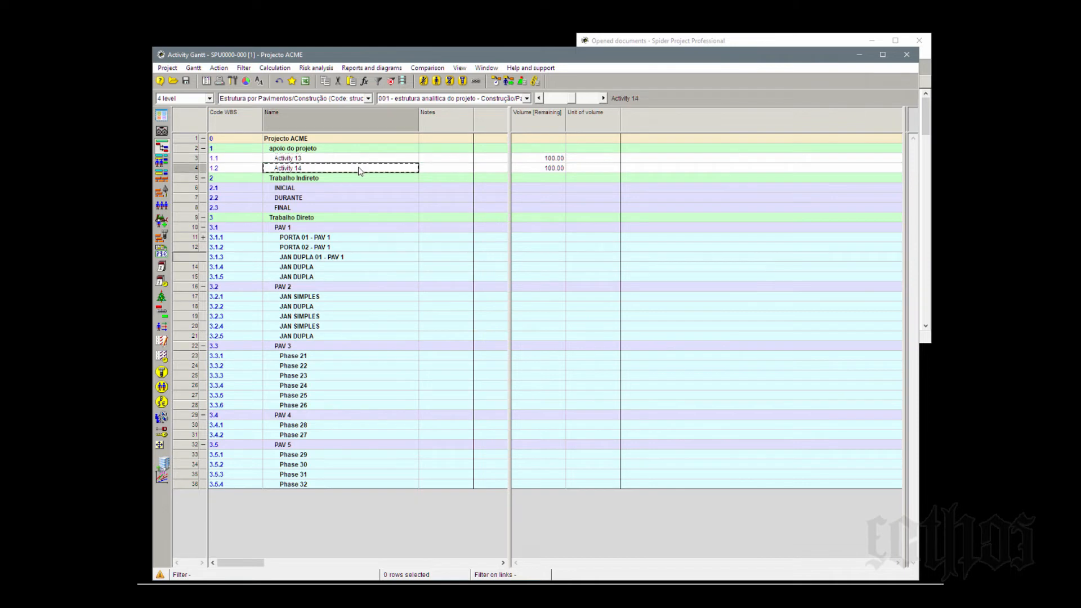
{"action": "left_click", "coordinate": [203, 148]}
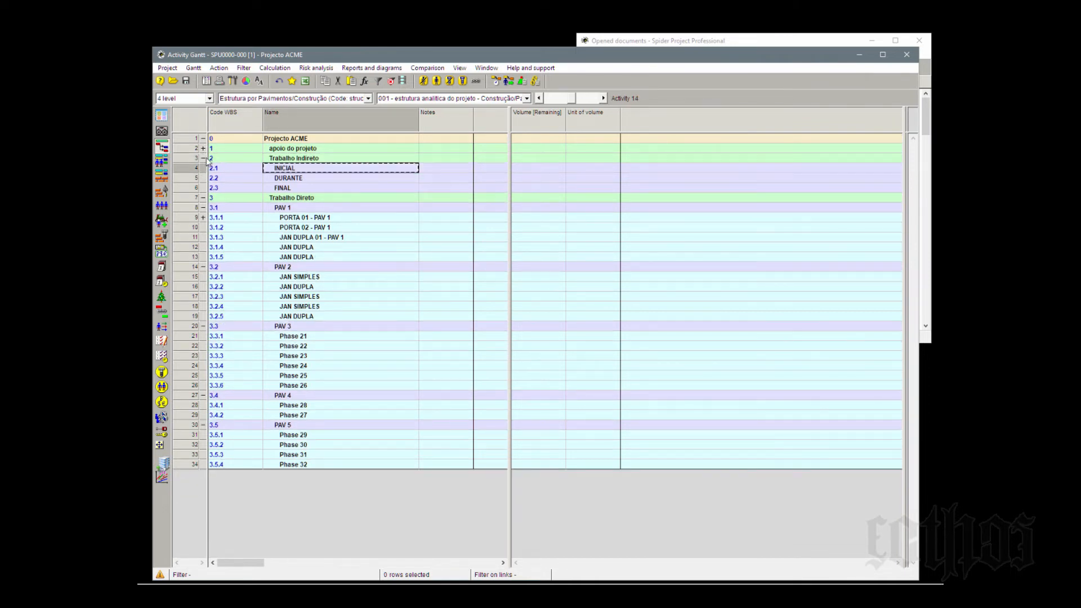
{"action": "left_click", "coordinate": [204, 159]}
{"action": "left_click", "coordinate": [203, 168]}
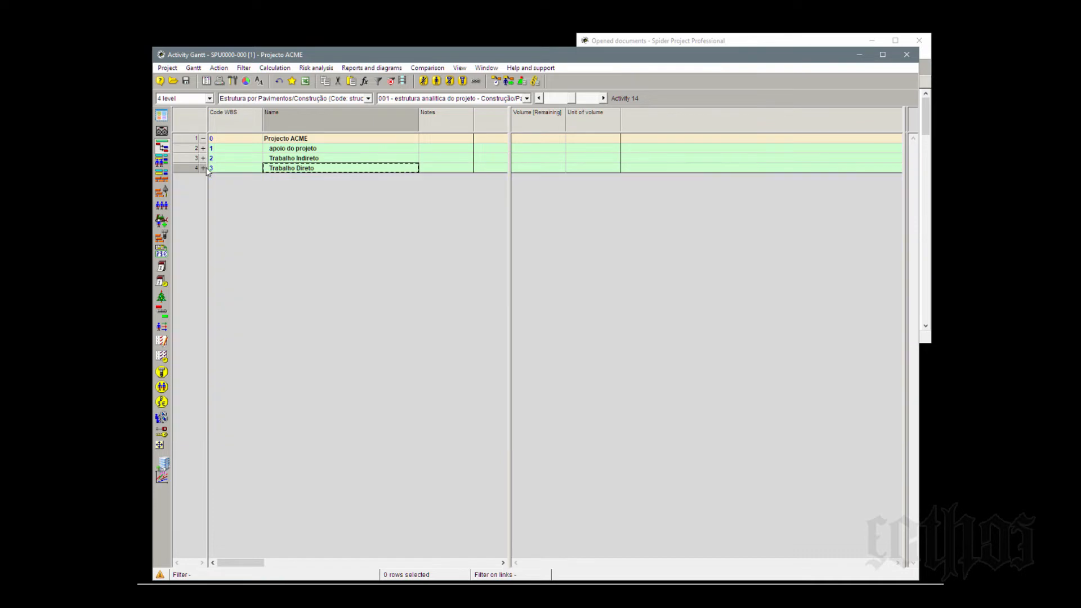
{"action": "left_click", "coordinate": [311, 150]}
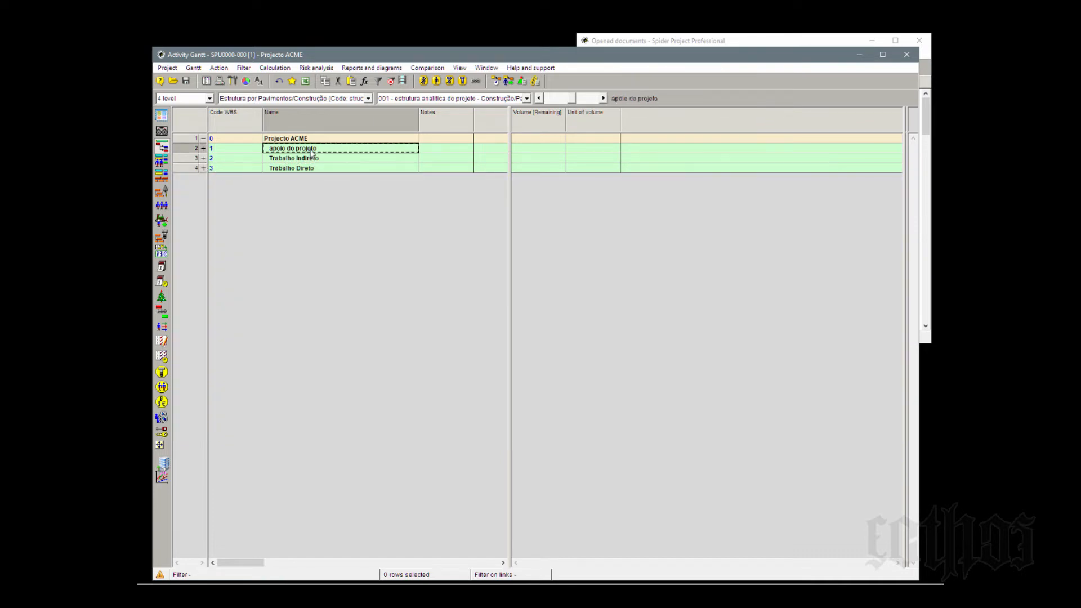
- Delete the phase apoio do projeto together with Activity 13 and Activity 14
{"action": "left_click", "coordinate": [203, 149]}
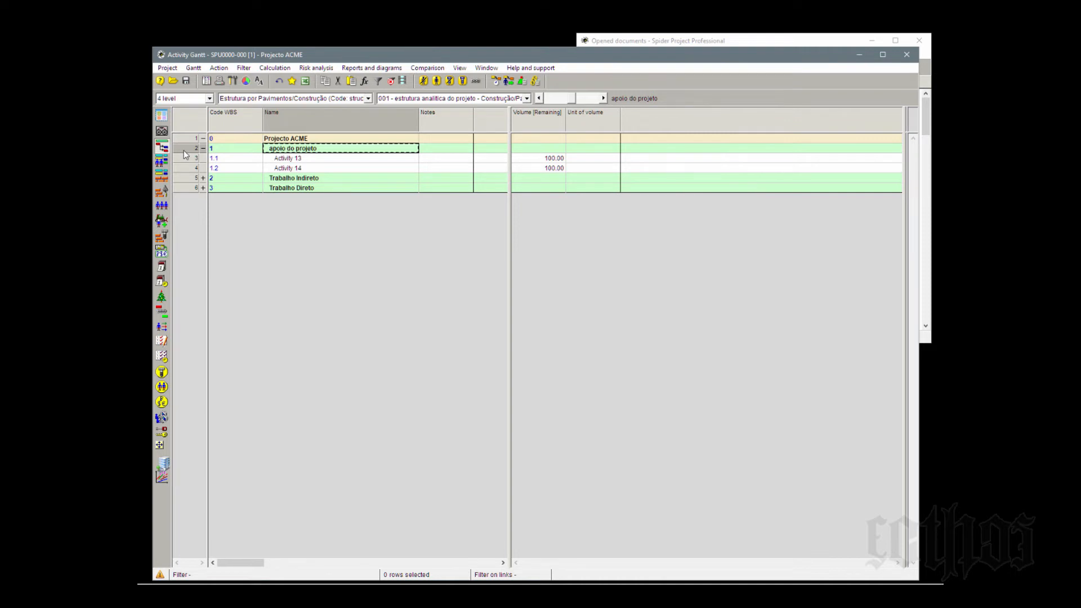
{"action": "left_click", "coordinate": [183, 149]}
{"action": "right_click", "coordinate": [184, 150]}
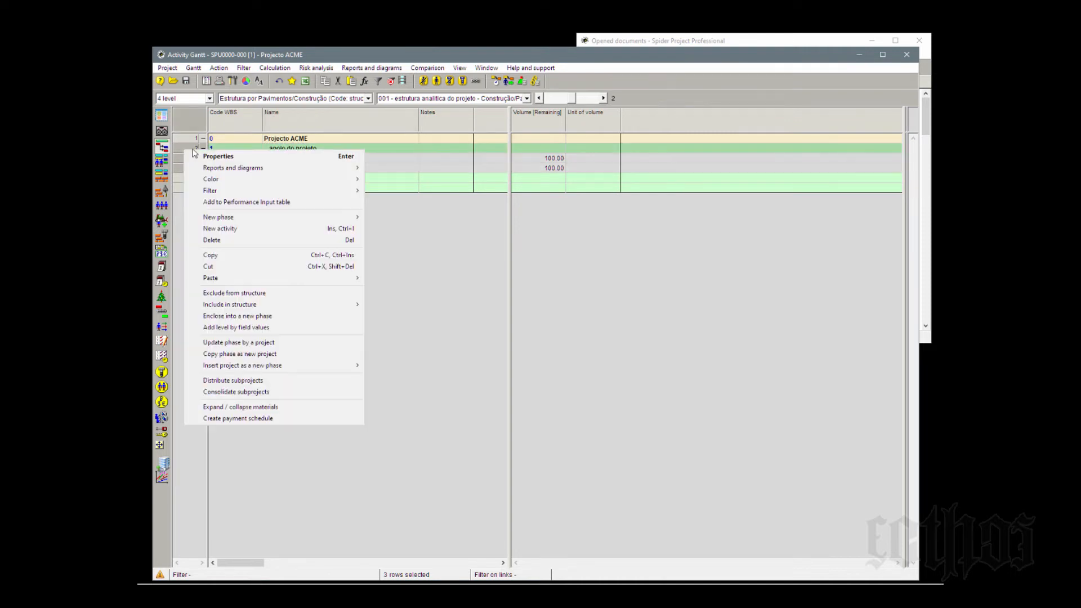
{"action": "left_click", "coordinate": [278, 240]}
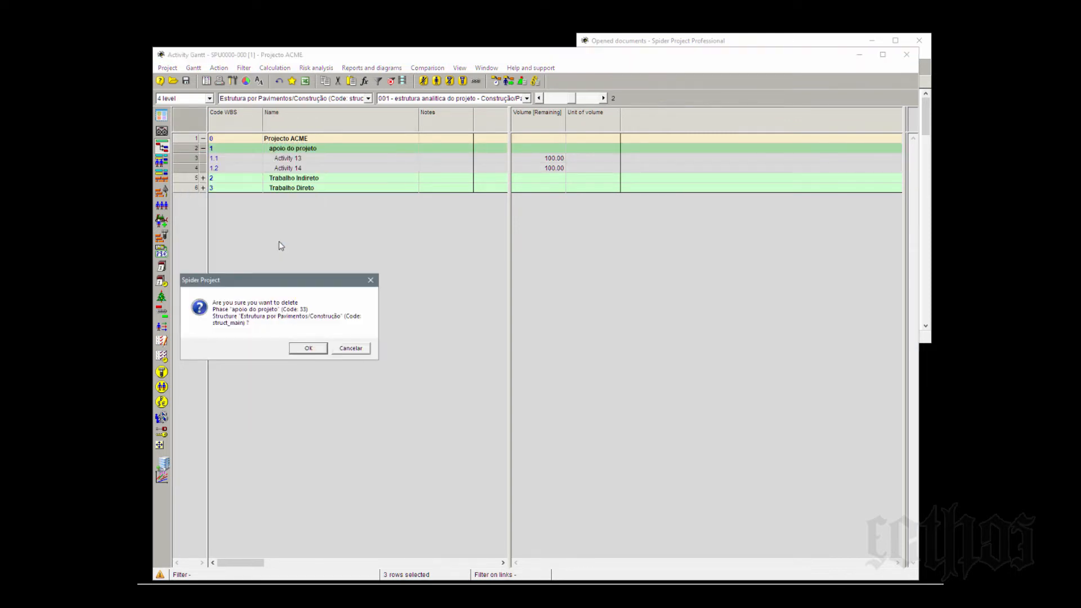
{"action": "left_click", "coordinate": [309, 349]}
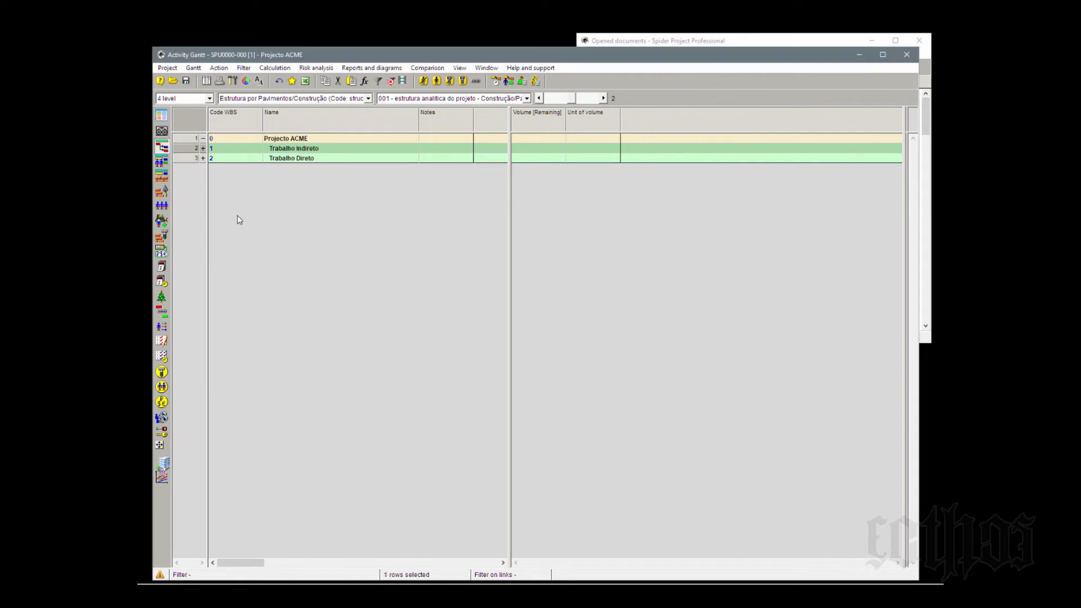
- Expand Trabalho Direto and PORTA 01 - PAV 1, and rename Activity 4 as nome
{"action": "left_click", "coordinate": [203, 158]}
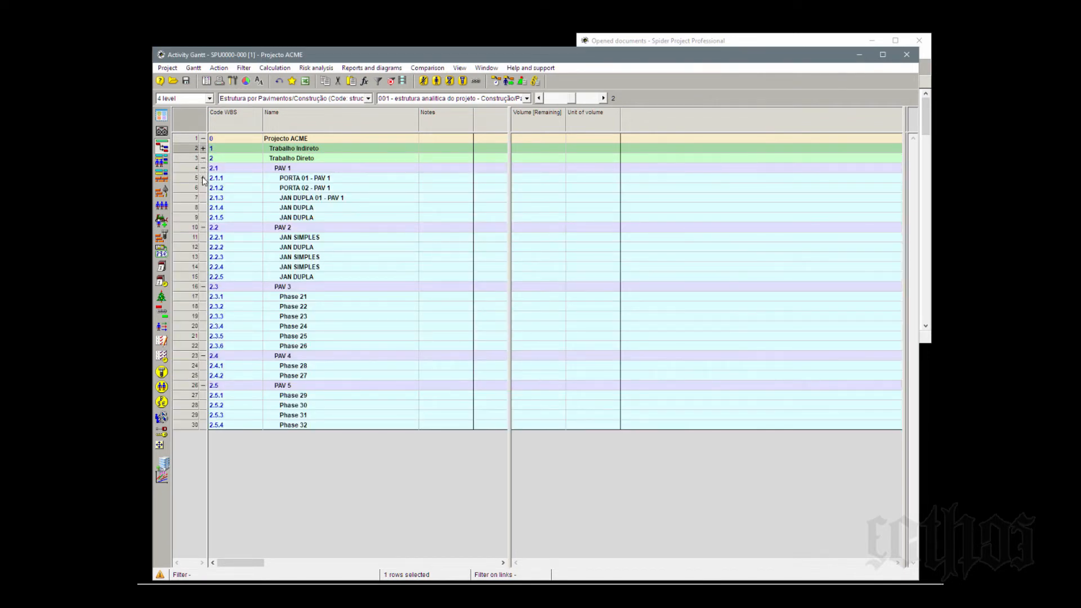
{"action": "left_click", "coordinate": [203, 177]}
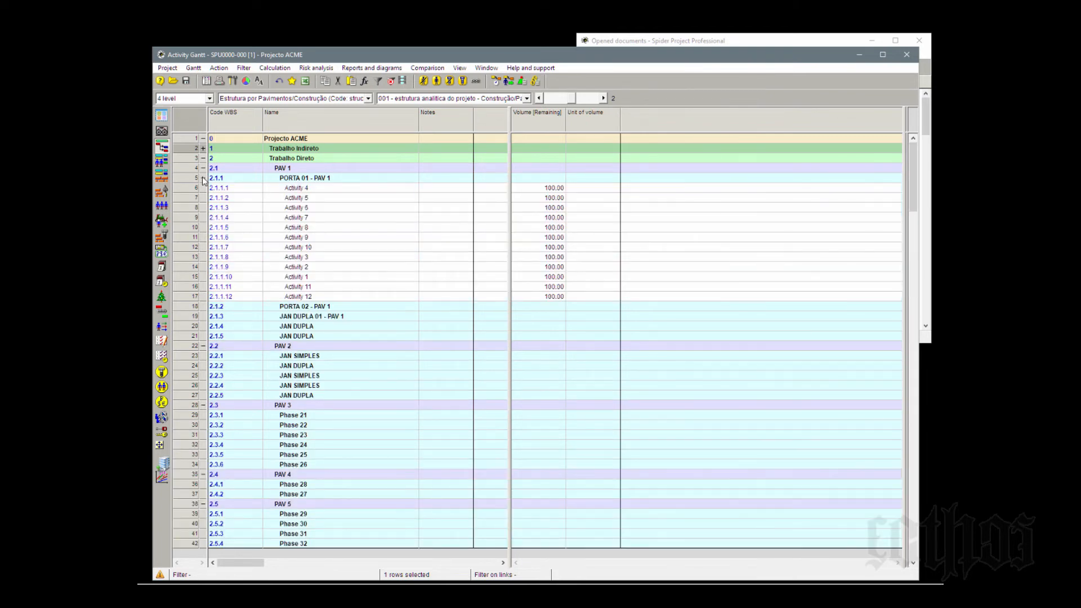
{"action": "left_click", "coordinate": [347, 190]}
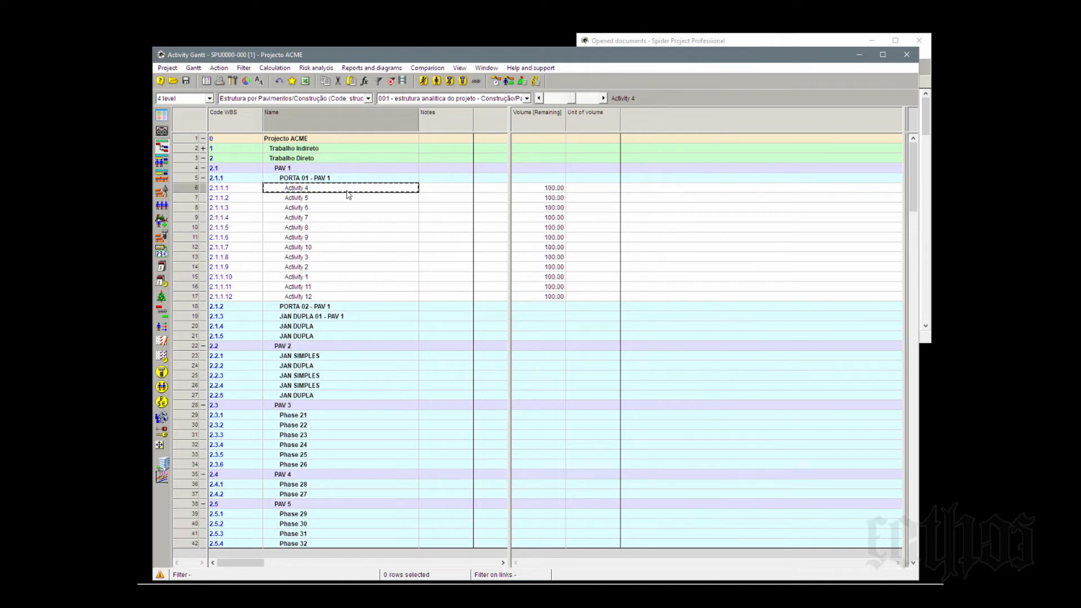
{"action": "type", "text": "nome"}
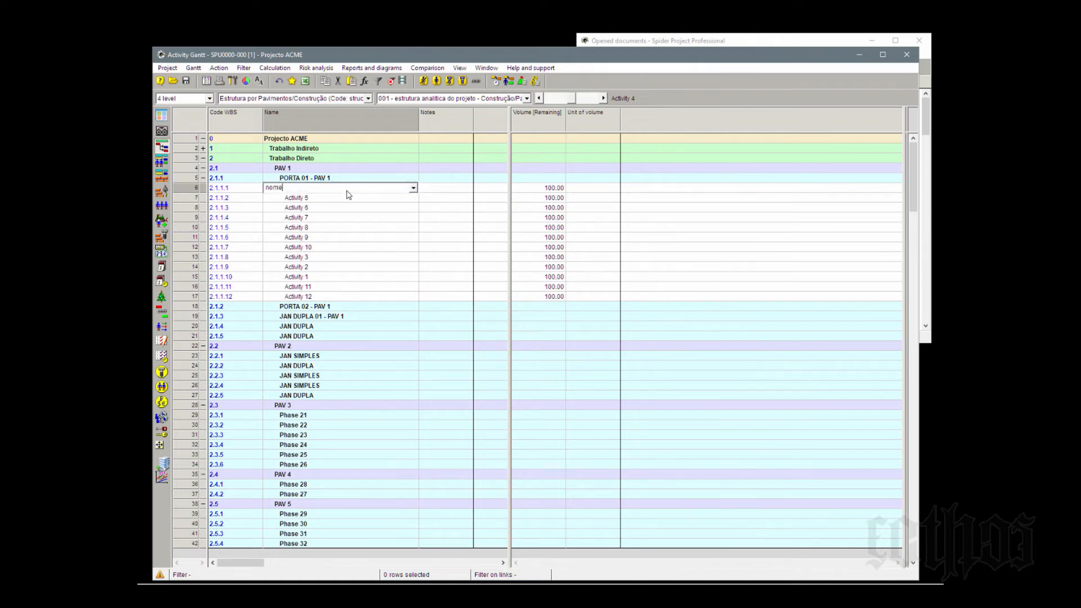
{"action": "left_click", "coordinate": [348, 200]}
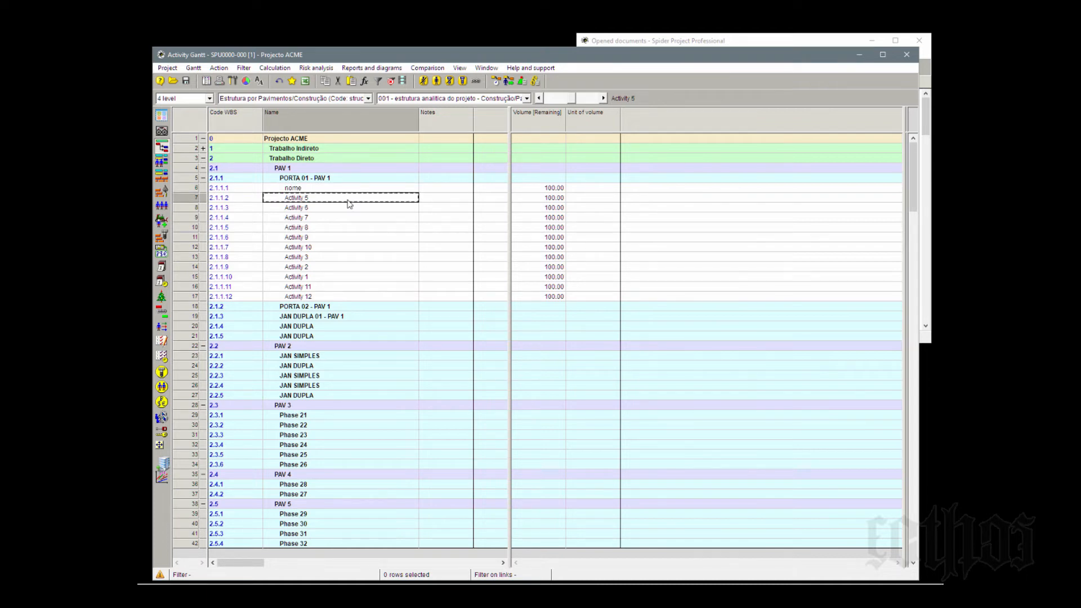
{"action": "left_click", "coordinate": [334, 191]}
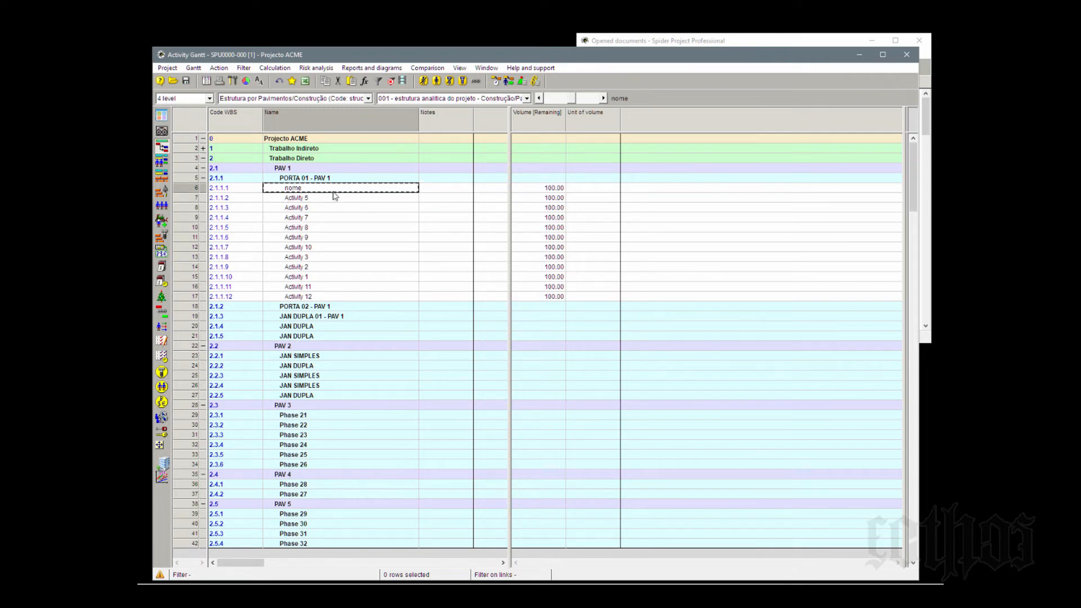
{"action": "left_click", "coordinate": [334, 192]}
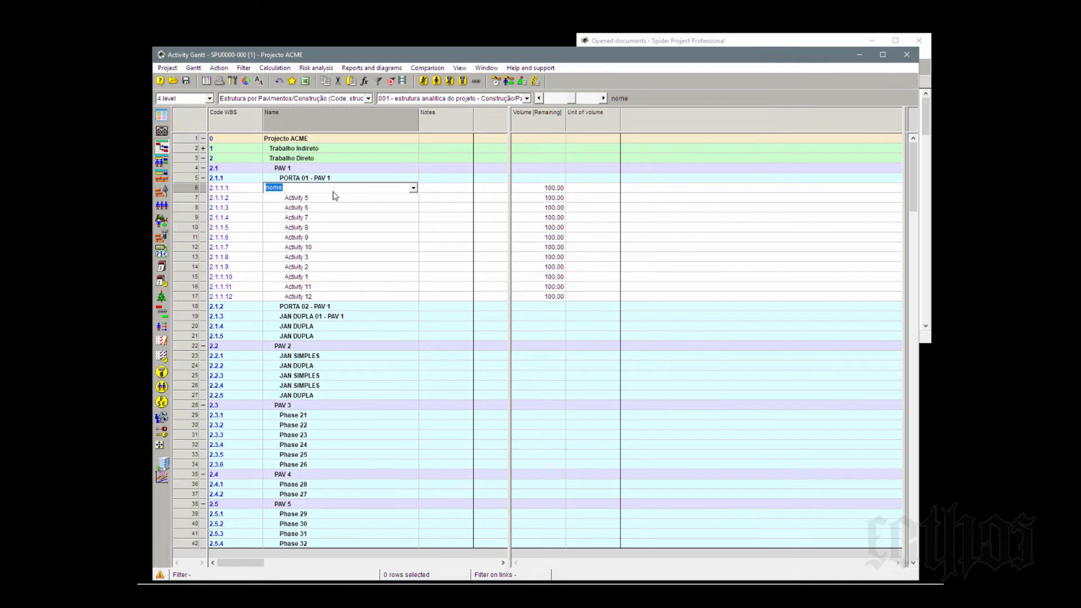
{"action": "key", "text": "Return"}
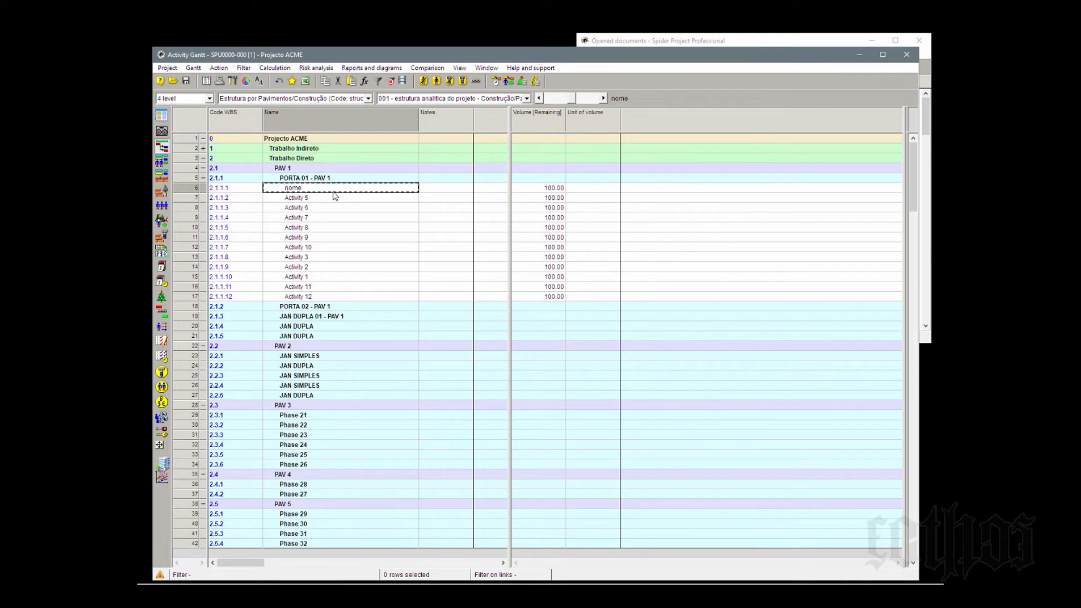
- Fill the names of all twelve activities in PORTA 01 - PAV 1 with nome completo
{"action": "left_click", "coordinate": [332, 300], "text": "shift"}
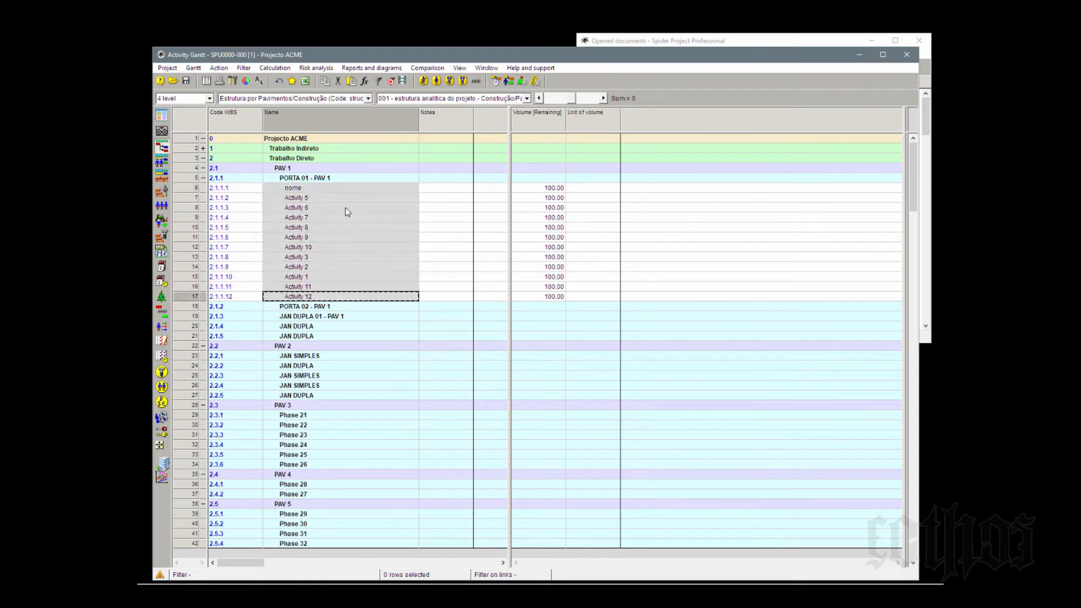
{"action": "right_click", "coordinate": [344, 188]}
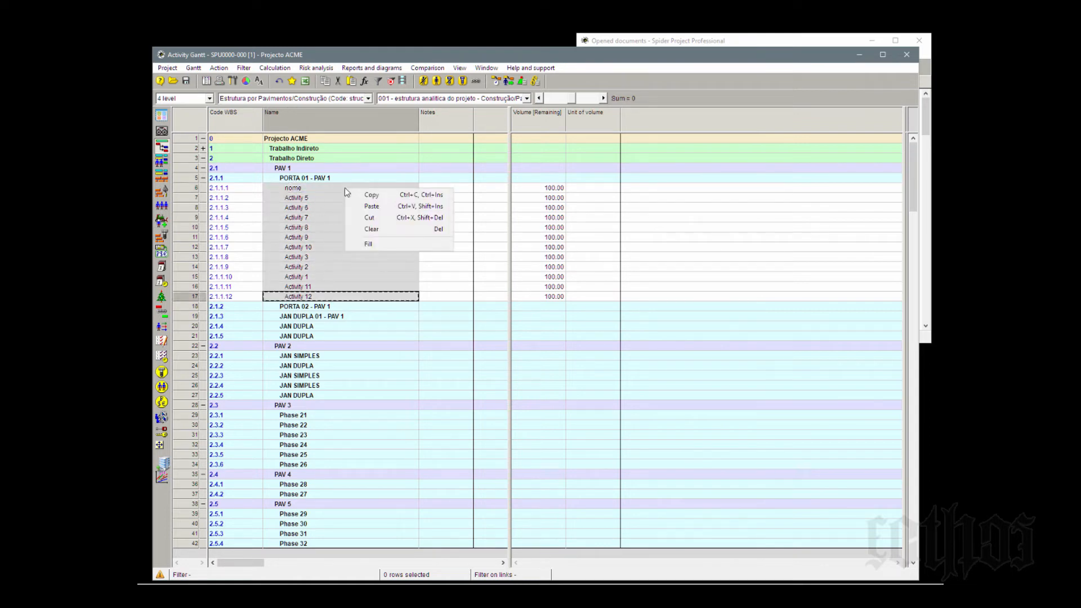
{"action": "left_click", "coordinate": [378, 244]}
{"action": "type", "text": "nome completo"}
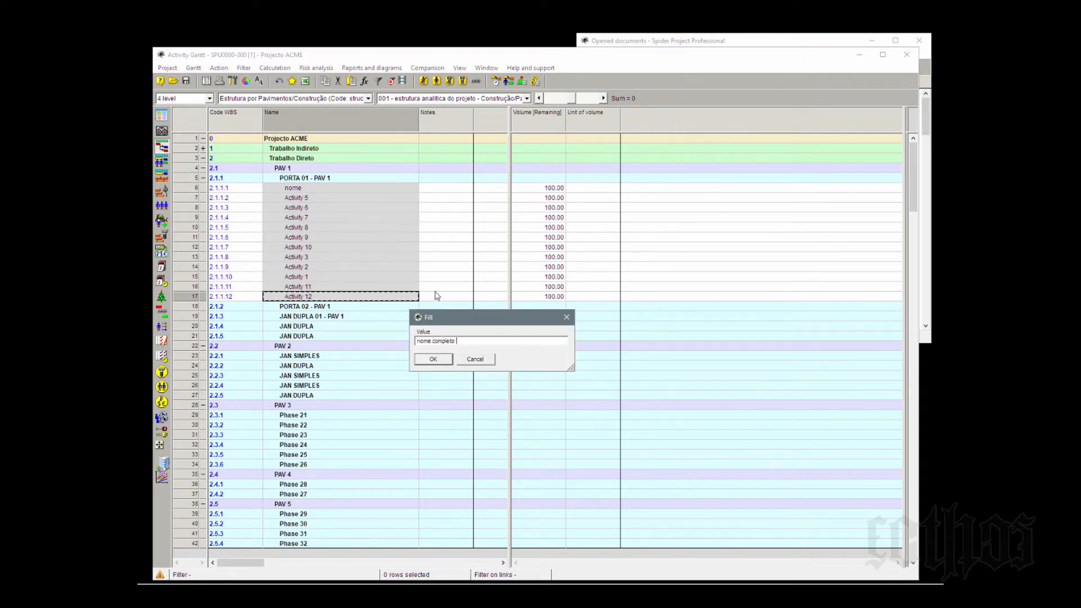
{"action": "left_click", "coordinate": [435, 360]}
{"action": "left_click", "coordinate": [361, 248]}
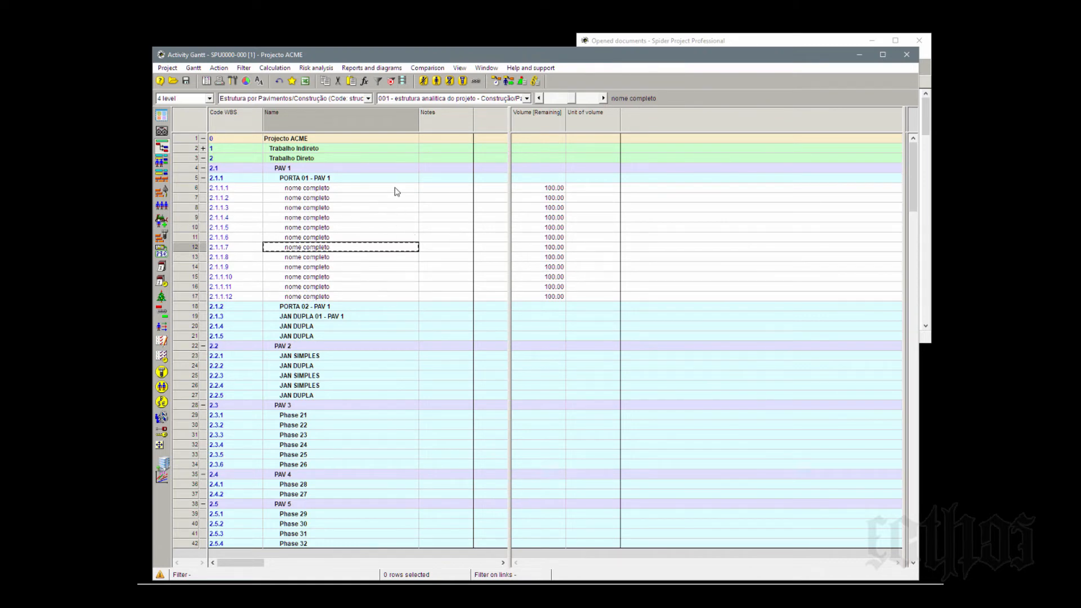
- Export the activity table to Excel with field name and code rows, colors and grouping by levels
{"action": "left_click", "coordinate": [395, 189]}
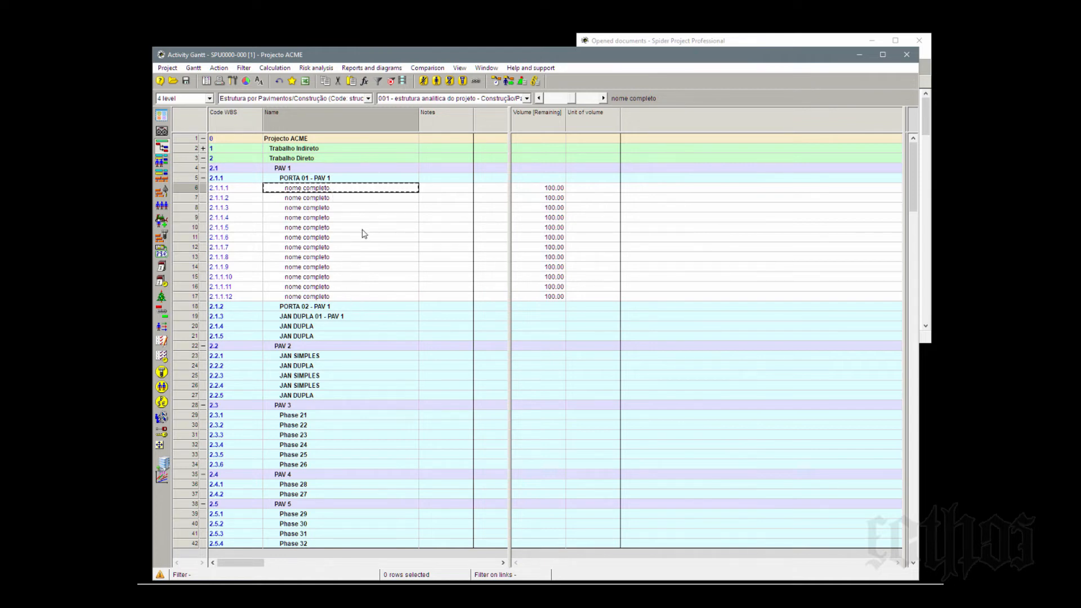
{"action": "left_click", "coordinate": [307, 82]}
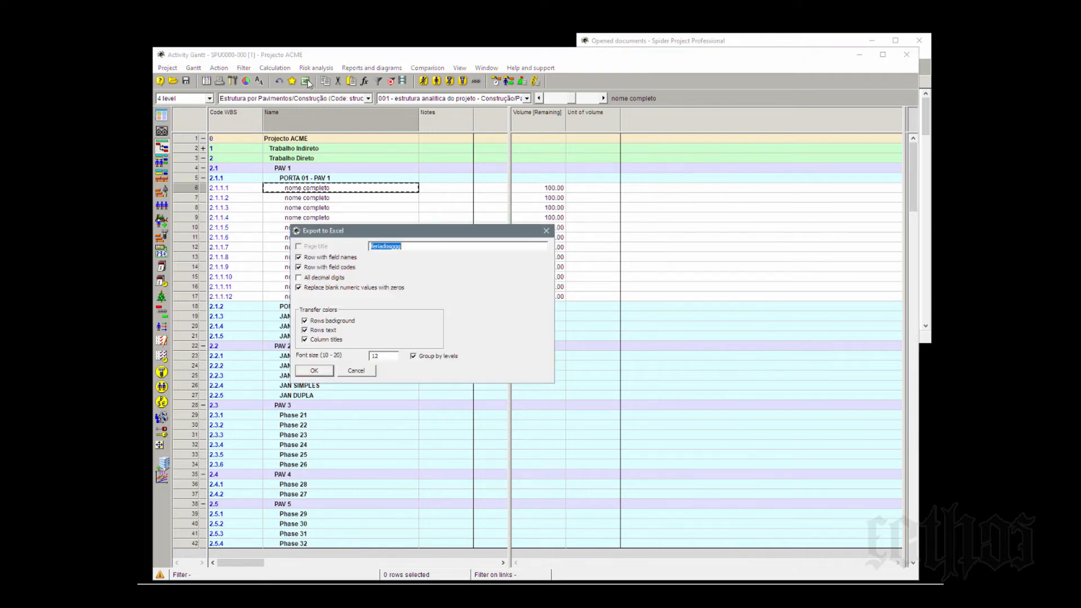
{"action": "left_click", "coordinate": [332, 371]}
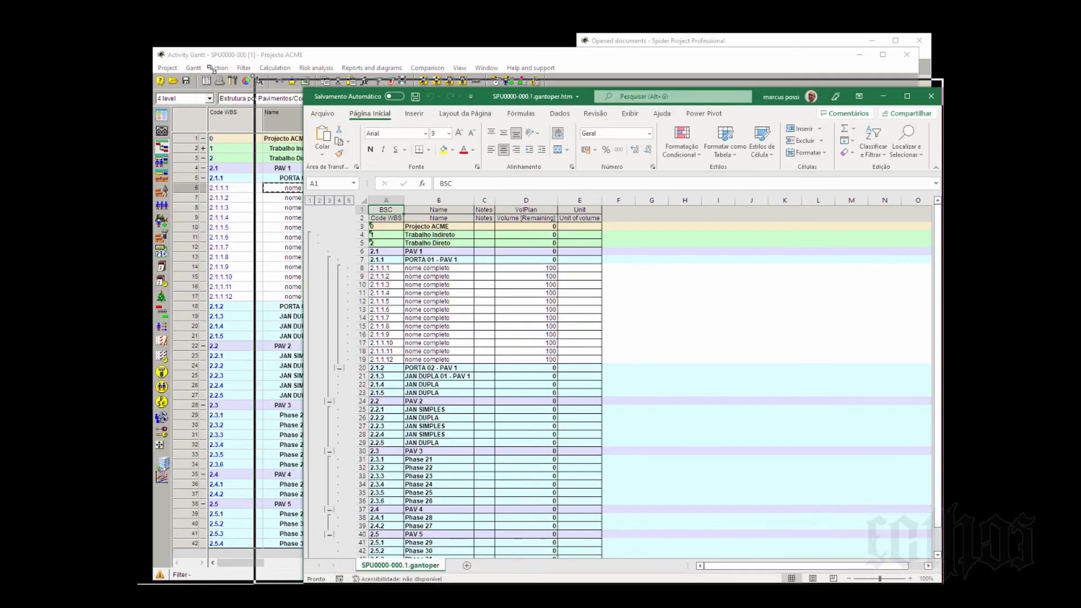
{"action": "left_click_drag", "start_coordinate": [156, 49], "coordinate": [153, 47]}
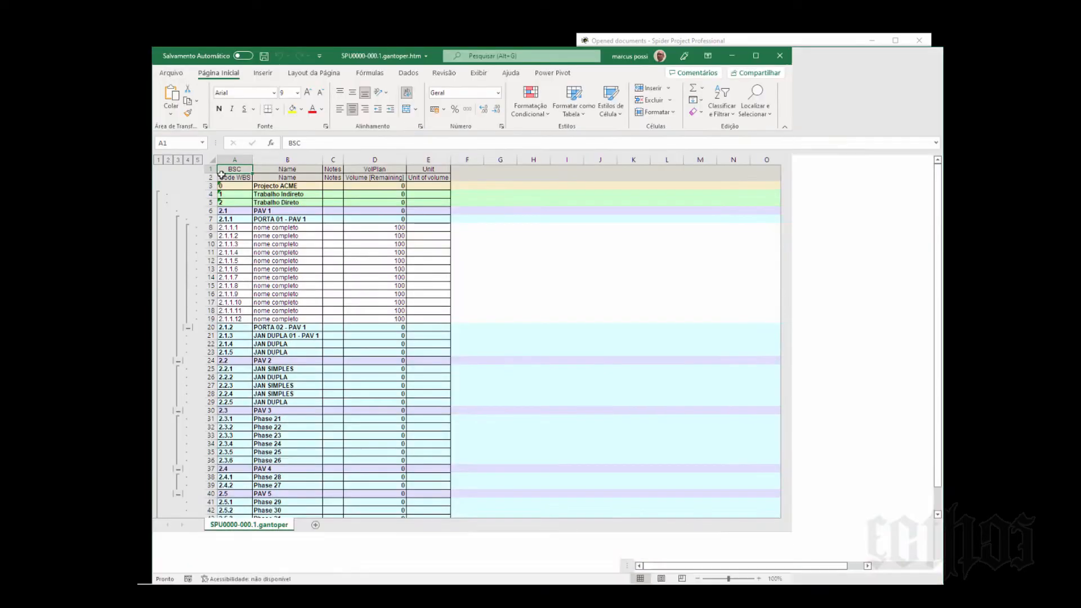
{"action": "left_click", "coordinate": [285, 228]}
{"action": "left_click", "coordinate": [293, 302]}
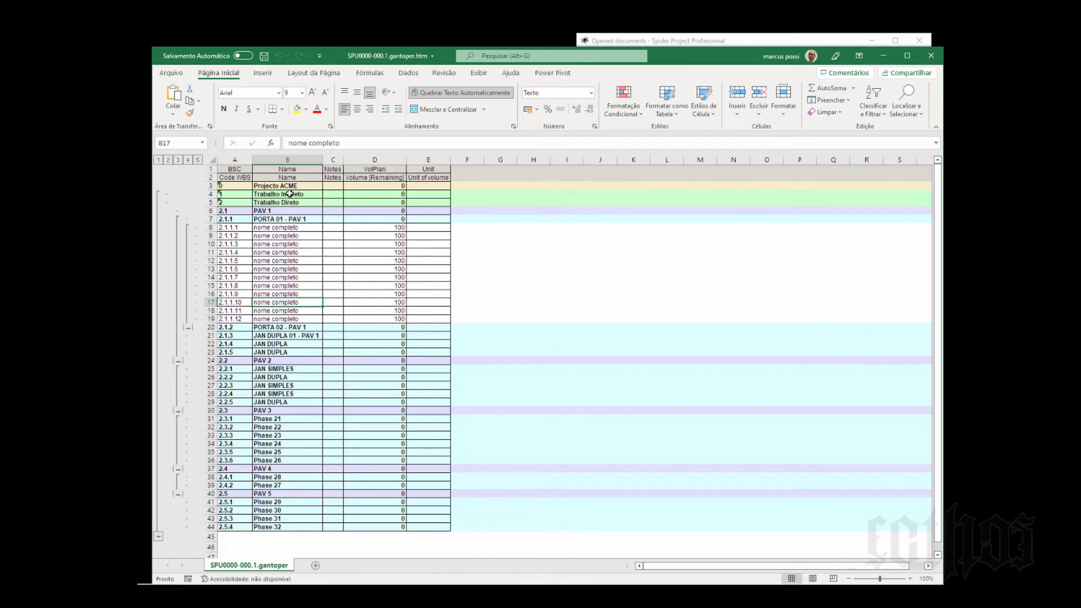
{"action": "left_click_drag", "start_coordinate": [289, 194], "coordinate": [293, 393]}
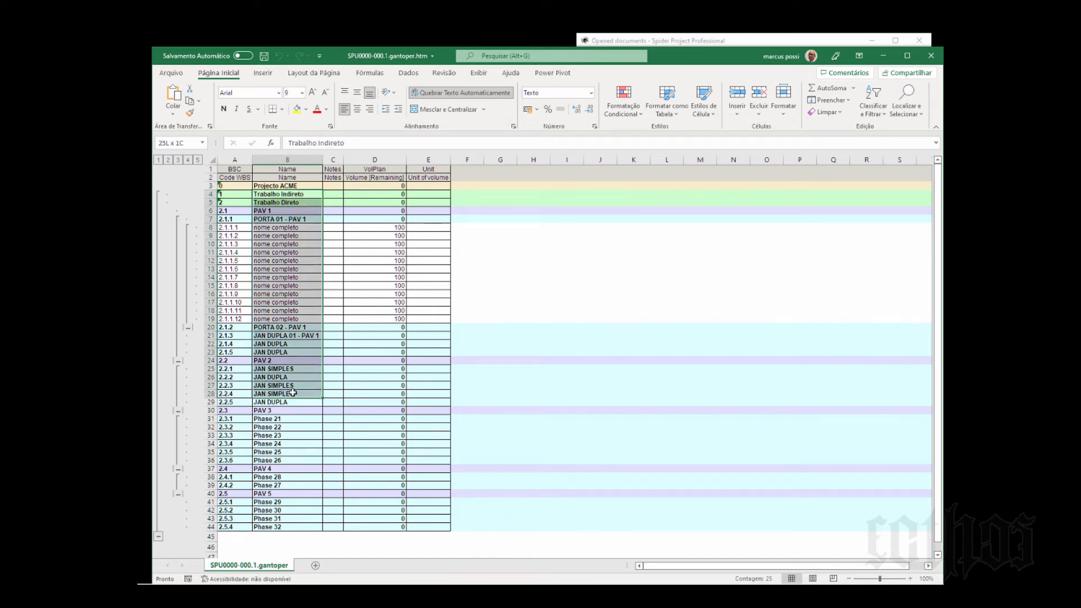
{"action": "left_click", "coordinate": [394, 285]}
- Rename the first activity under PORTA 01 - PAV 1 as nome completo 001 and fill the series down to nome completo 012
{"action": "left_click", "coordinate": [300, 229]}
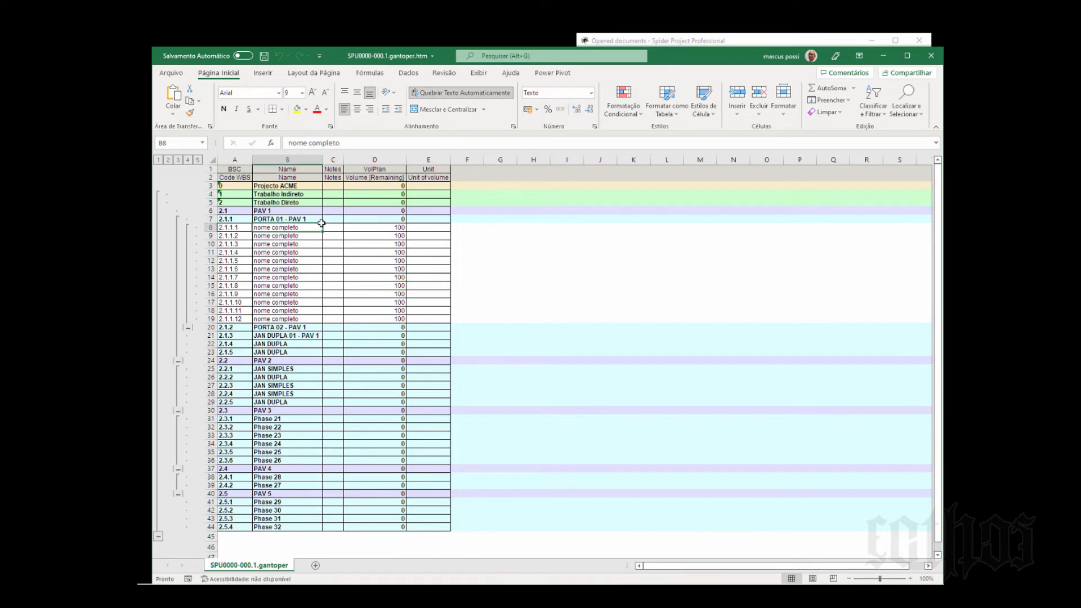
{"action": "left_click", "coordinate": [371, 142]}
{"action": "type", "text": "001"}
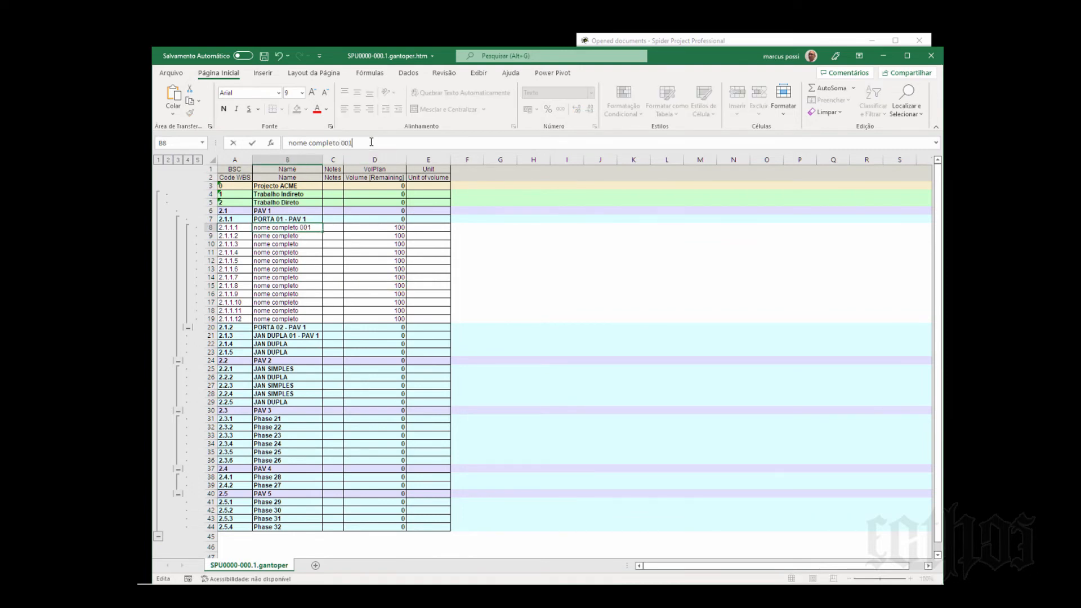
{"action": "key", "text": "Return"}
{"action": "left_click", "coordinate": [316, 228]}
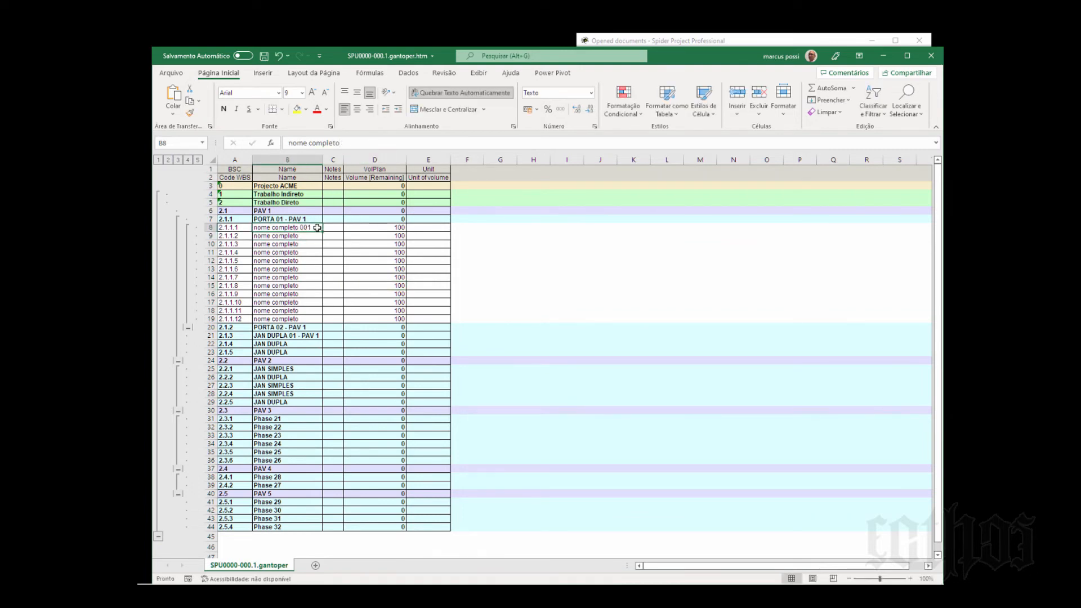
{"action": "left_click_drag", "start_coordinate": [321, 235], "coordinate": [324, 321]}
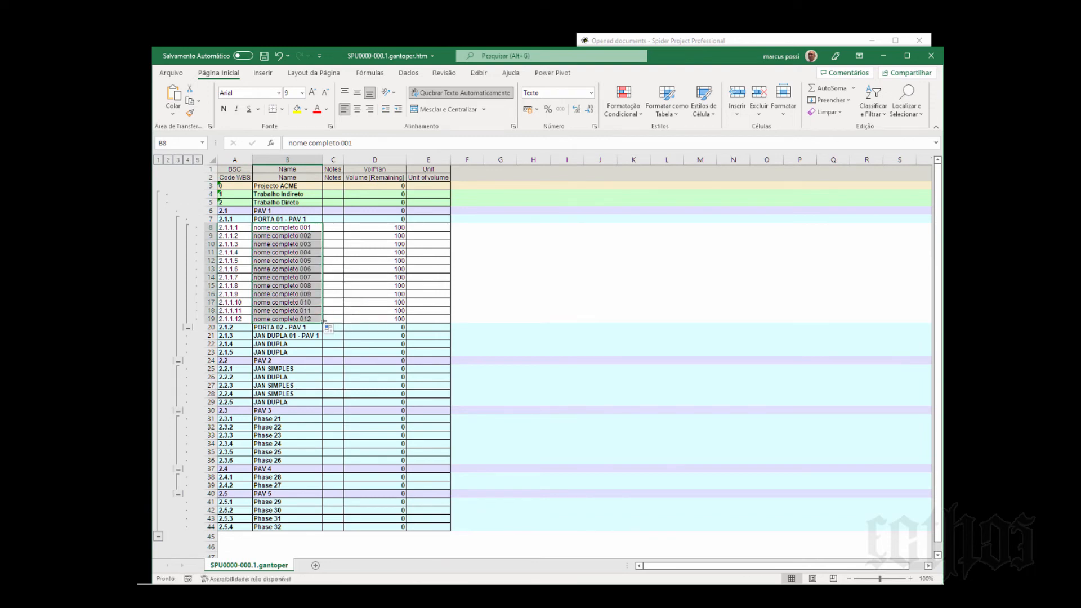
- Copy the twelve numbered names from Excel and paste them over the activity names of PORTA 01 - PAV 1 in Spider Project
{"action": "right_click", "coordinate": [301, 227]}
{"action": "left_click", "coordinate": [326, 249]}
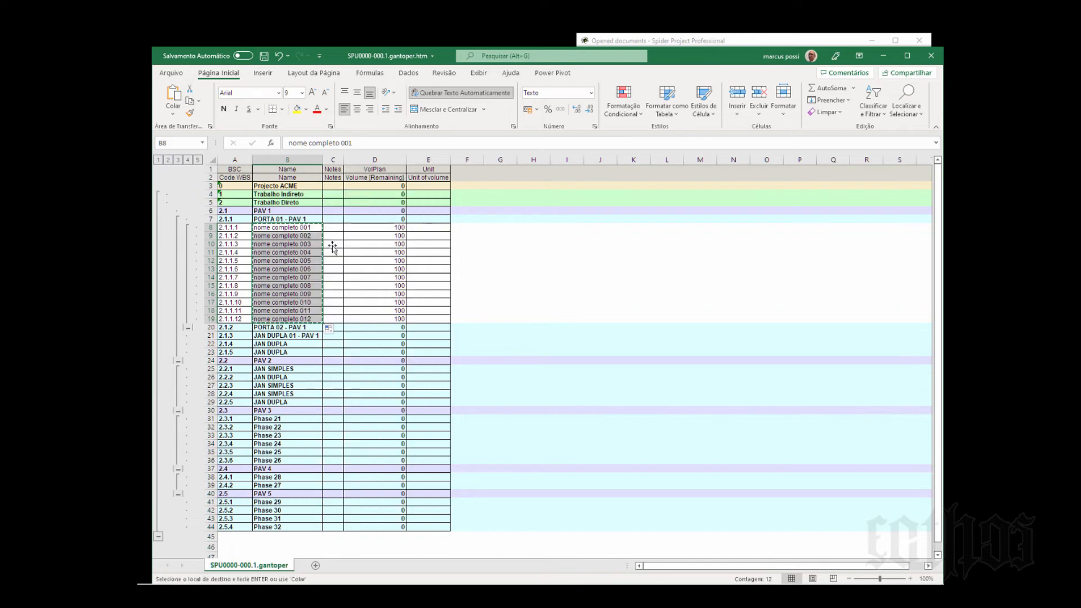
{"action": "left_click", "coordinate": [882, 56]}
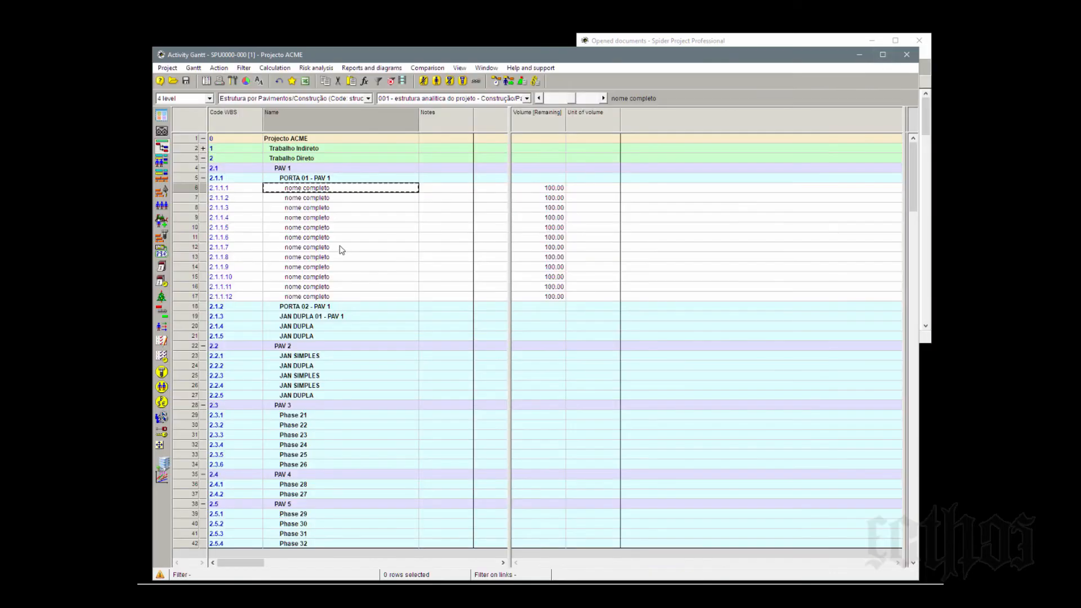
{"action": "right_click", "coordinate": [350, 191]}
{"action": "left_click", "coordinate": [375, 218]}
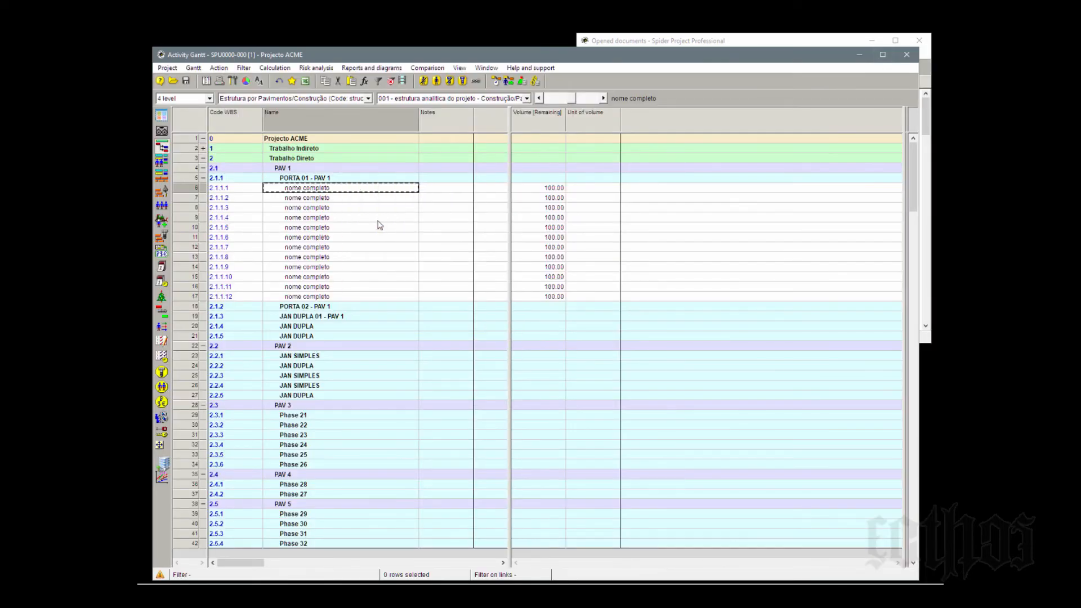
{"action": "left_click", "coordinate": [403, 249]}
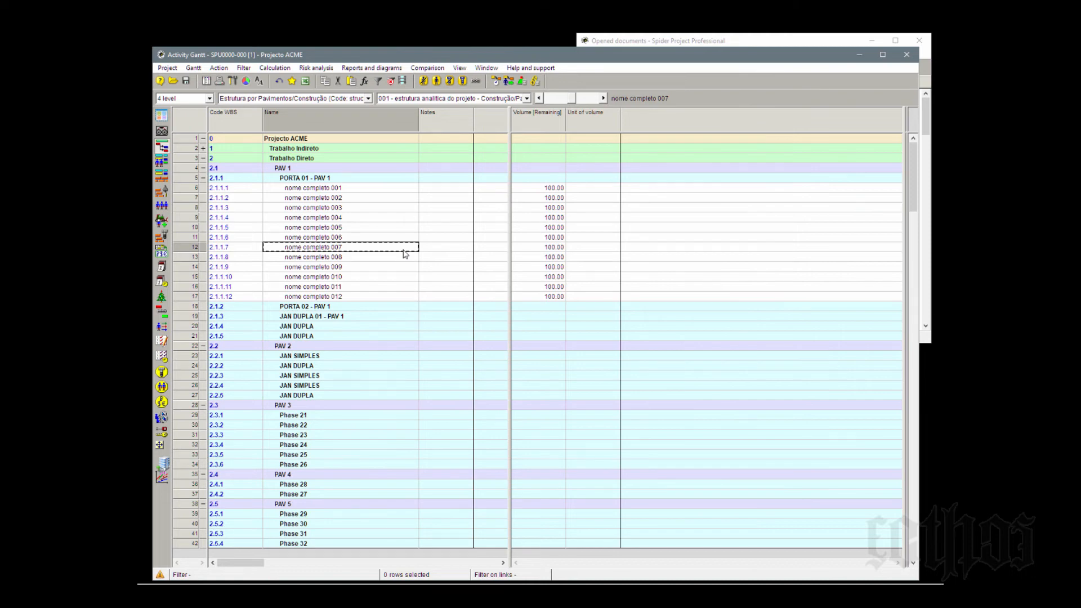
{"action": "left_click", "coordinate": [353, 189]}
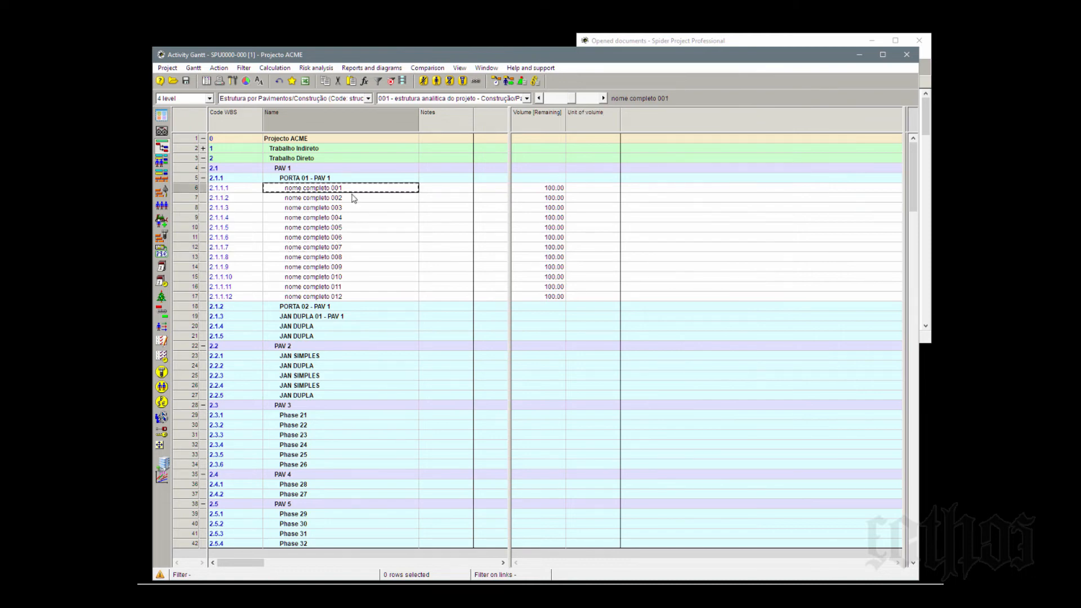
{"action": "left_click", "coordinate": [353, 198]}
{"action": "left_click", "coordinate": [353, 210]}
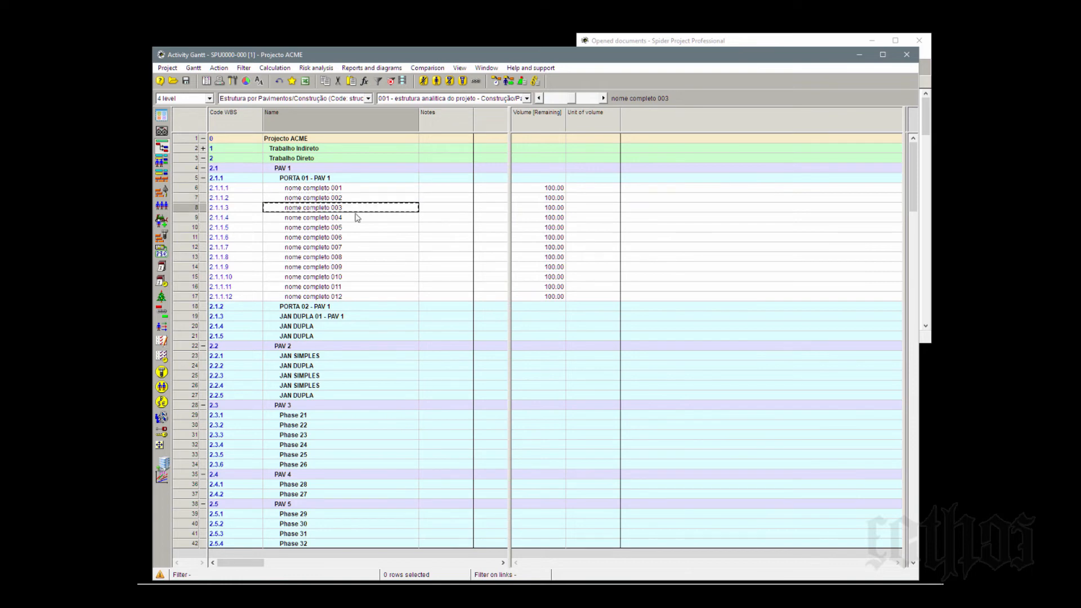
{"action": "left_click", "coordinate": [360, 218]}
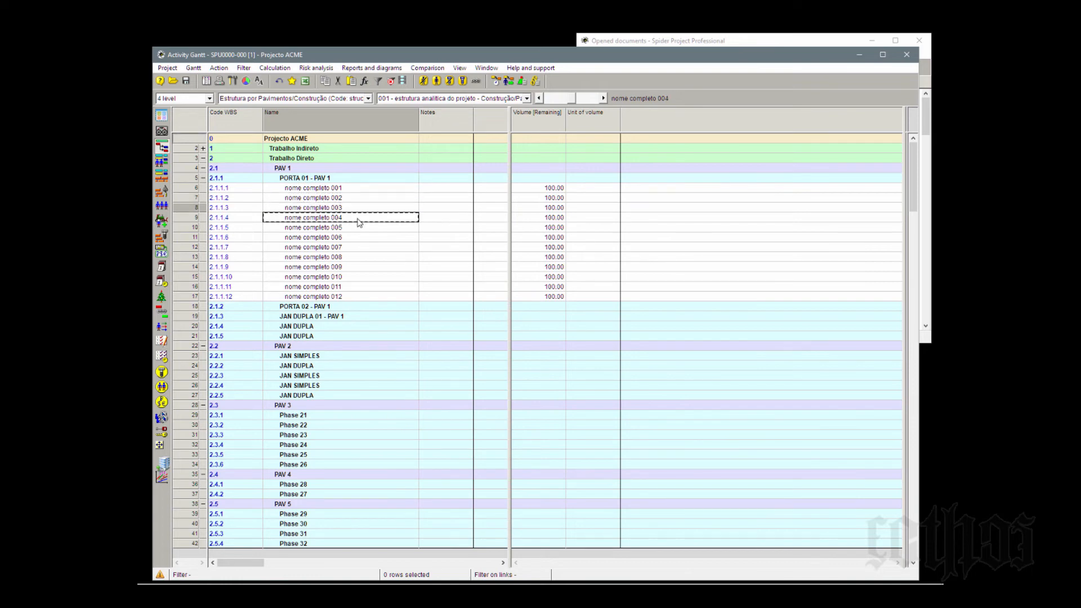
{"action": "left_click", "coordinate": [359, 190]}
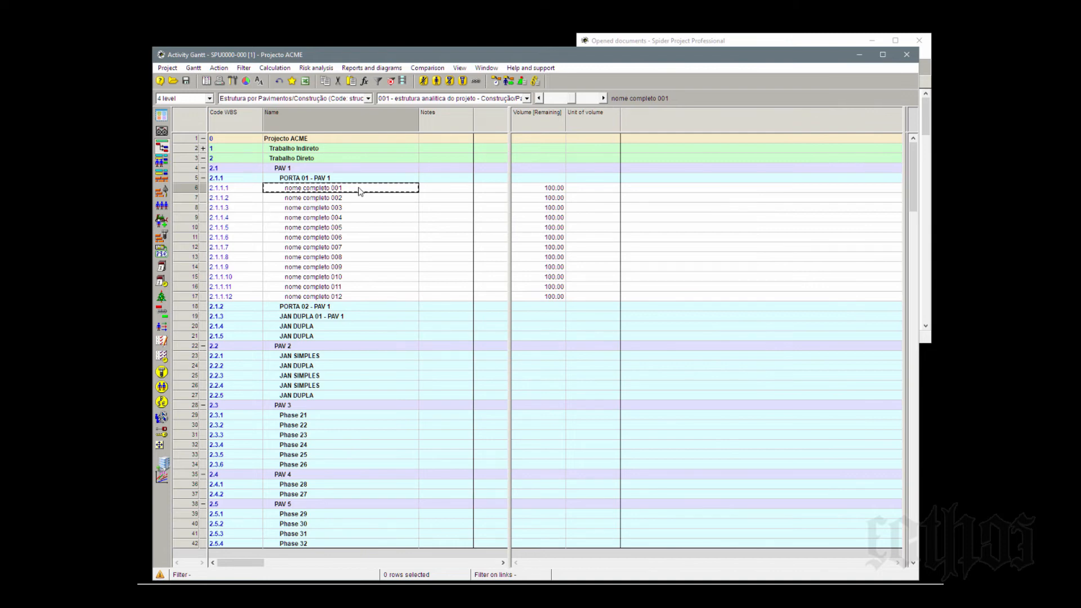
- Examine the hierarchy by selecting PORTA 01 - PAV 1, PAV 1 and Trabalho Direto with their contents, collapsing and re-expanding the phases
{"action": "left_click", "coordinate": [188, 179]}
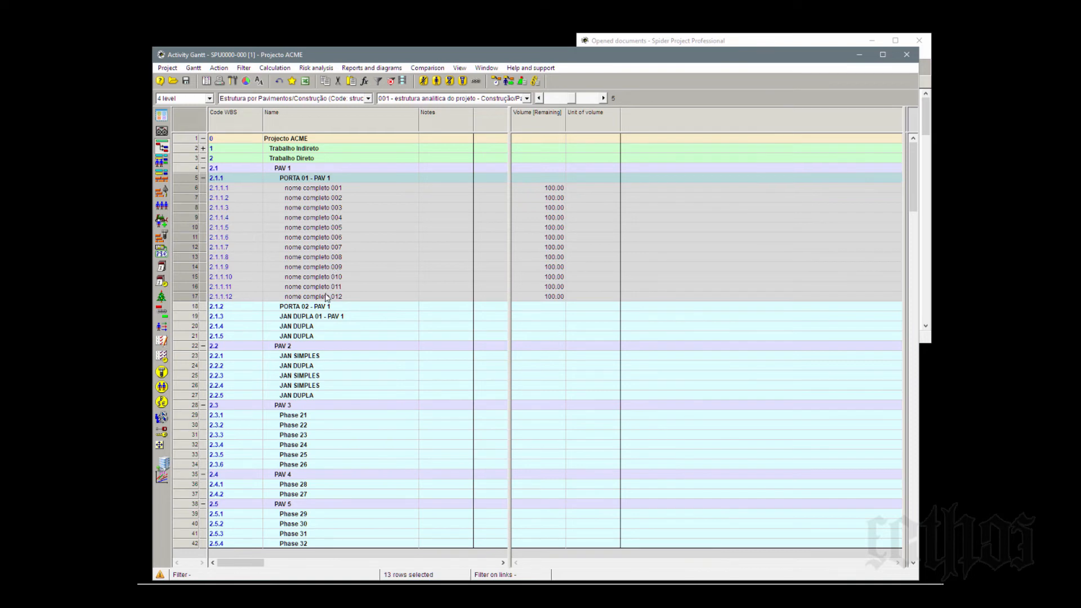
{"action": "left_click", "coordinate": [299, 168]}
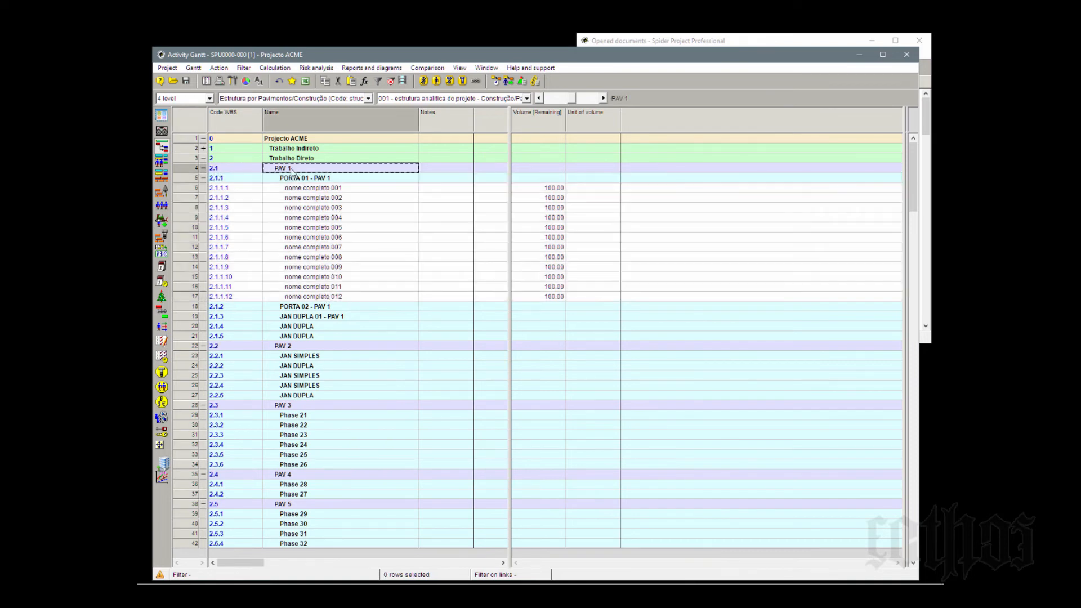
{"action": "left_click", "coordinate": [190, 168]}
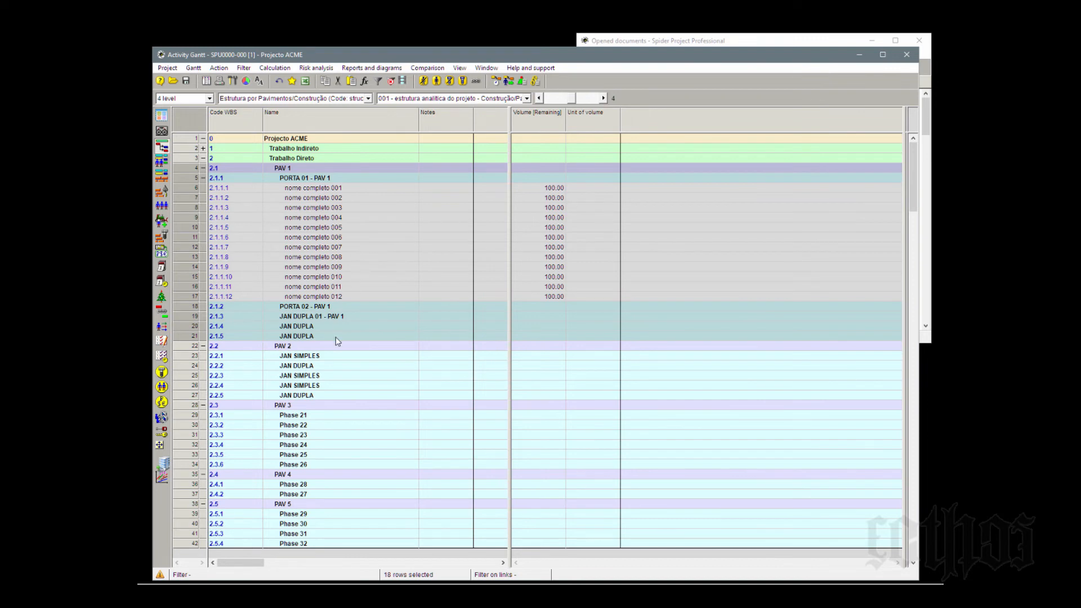
{"action": "left_click", "coordinate": [202, 160]}
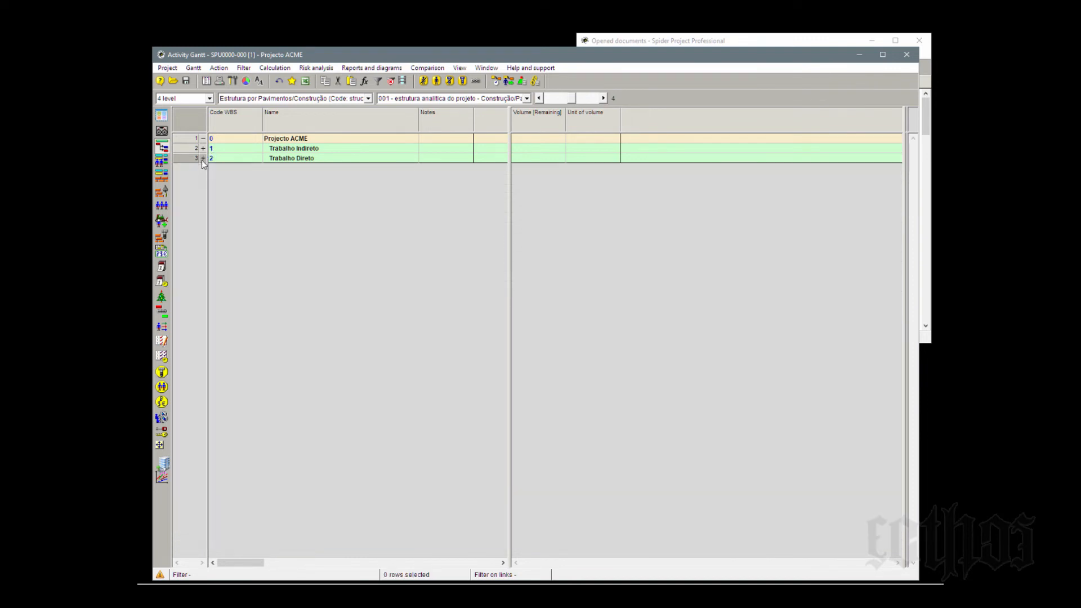
{"action": "left_click", "coordinate": [203, 158]}
{"action": "left_click", "coordinate": [203, 167]}
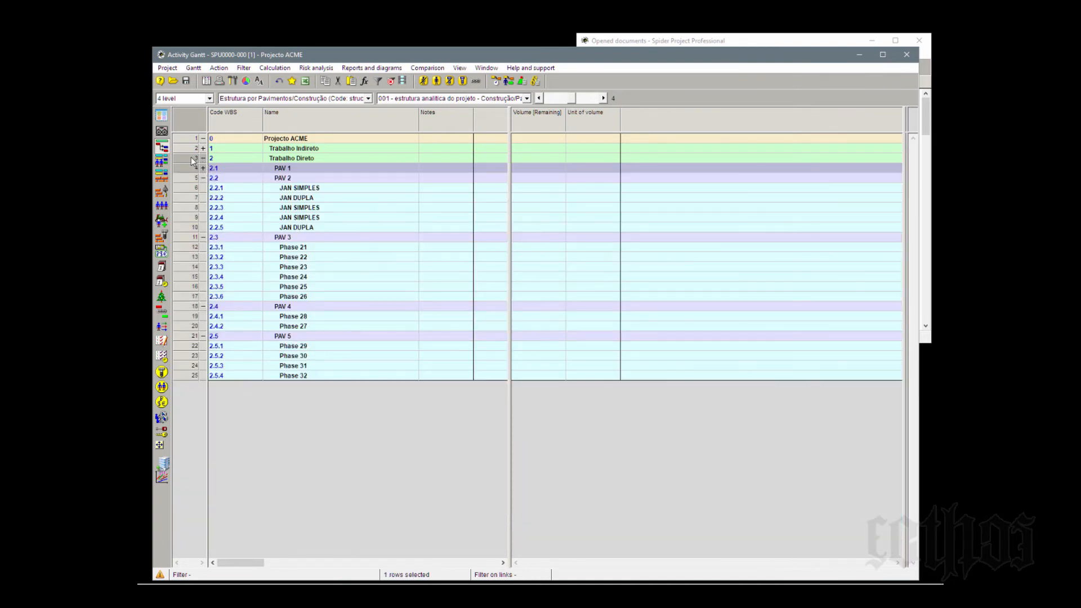
{"action": "left_click", "coordinate": [191, 158]}
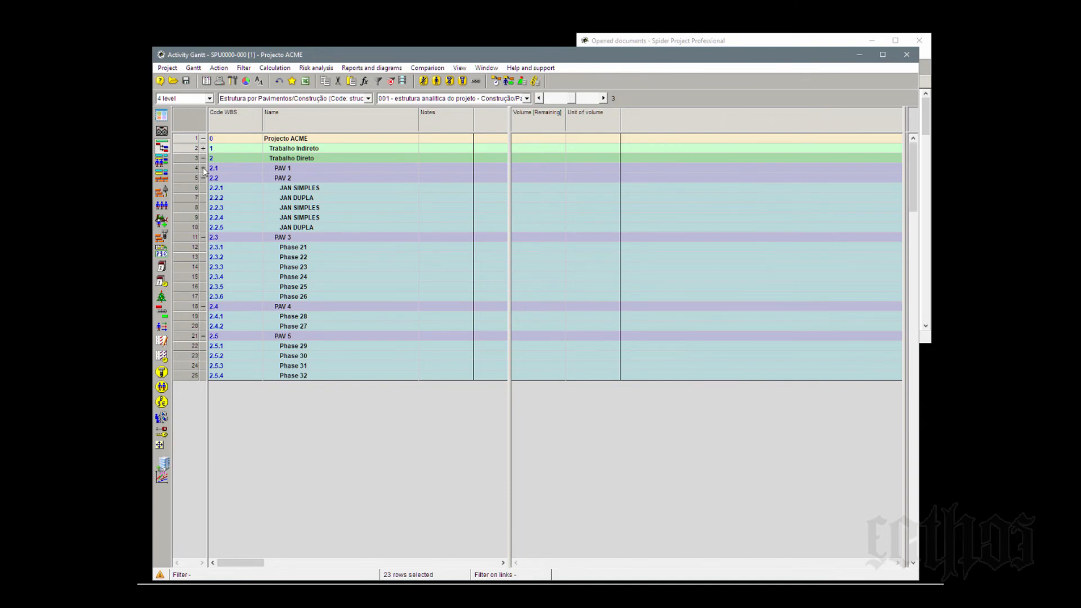
{"action": "left_click", "coordinate": [202, 167]}
{"action": "left_click", "coordinate": [345, 187]}
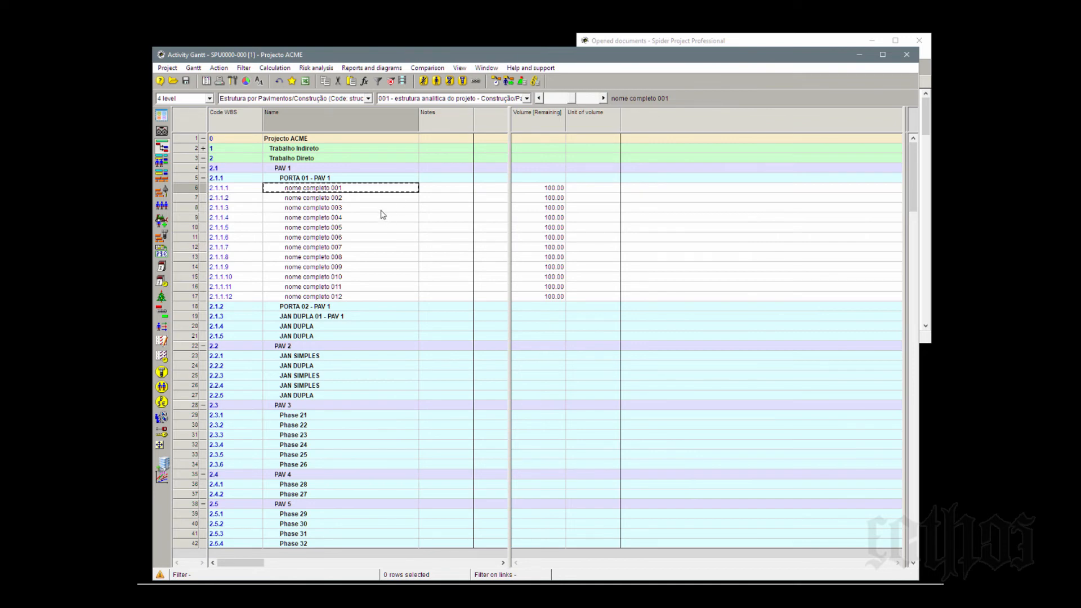
{"action": "left_click", "coordinate": [370, 179]}
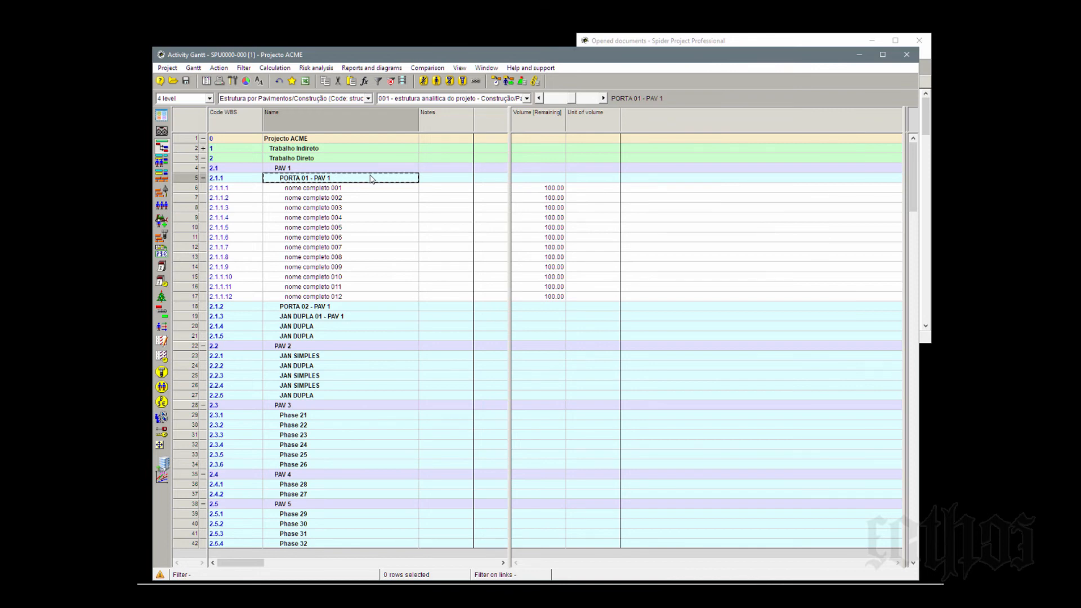
{"action": "left_click", "coordinate": [361, 189]}
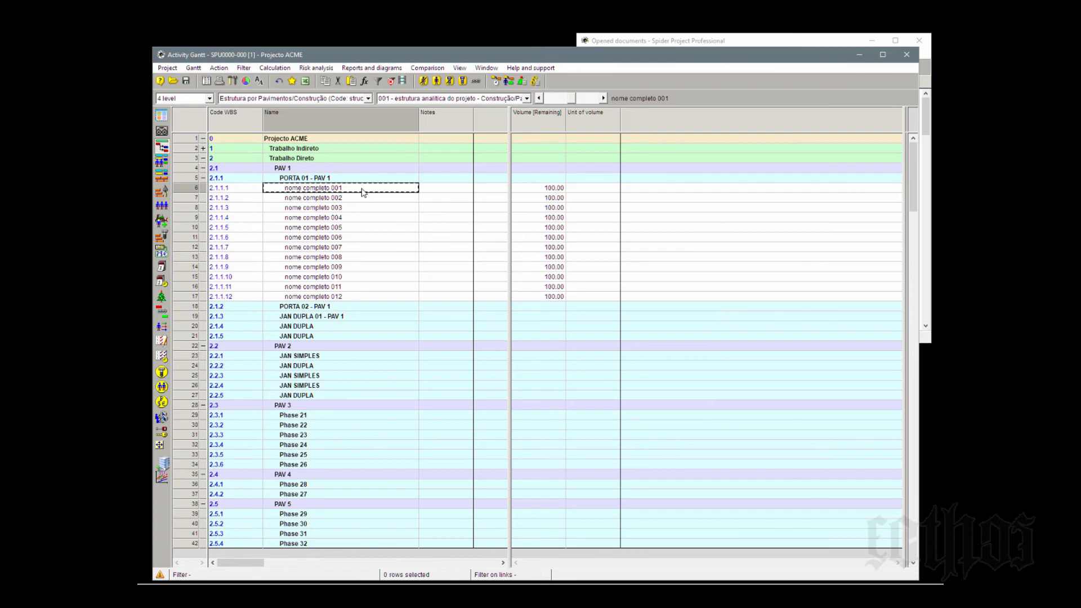
{"action": "left_click", "coordinate": [362, 200]}
{"action": "left_click", "coordinate": [362, 210]}
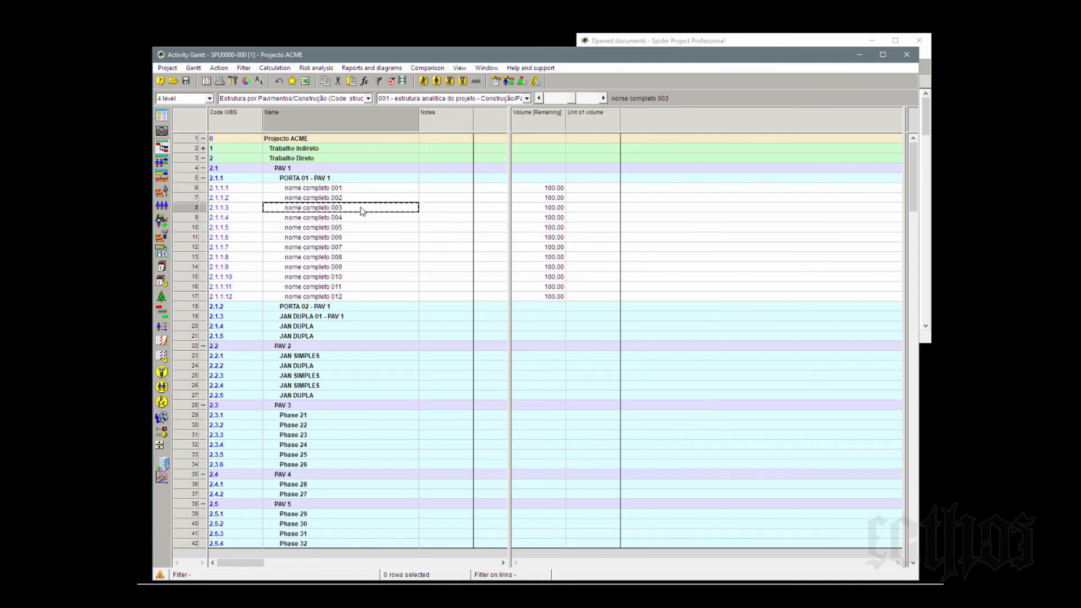
{"action": "left_click", "coordinate": [362, 219]}
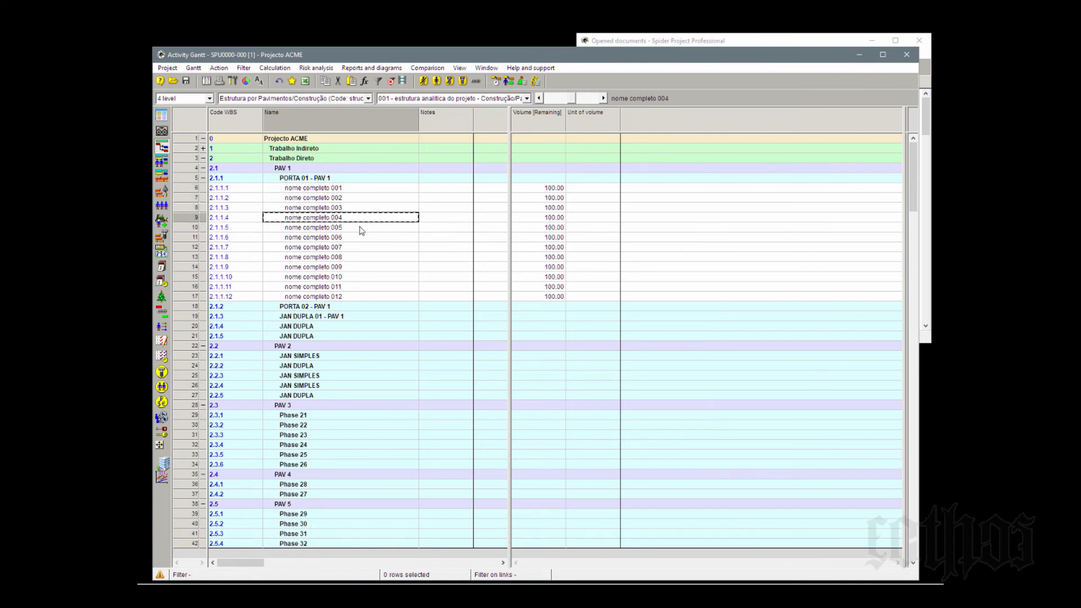
{"action": "left_click", "coordinate": [360, 227]}
{"action": "left_click", "coordinate": [359, 239]}
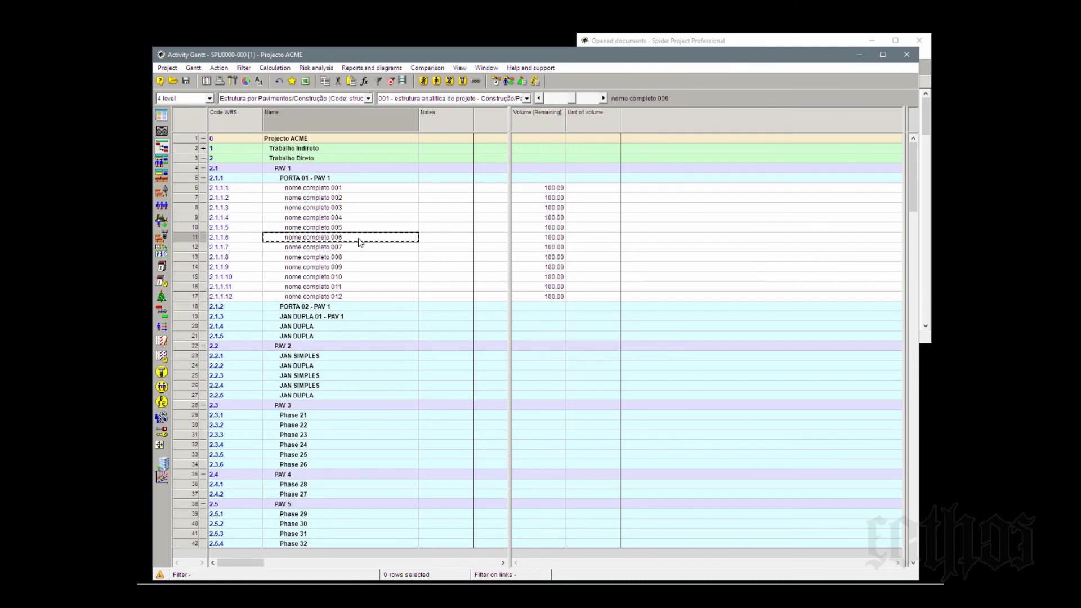
- Insert an activity after nome completo 007 in PORTA 01 - PAV 1 and name it marco de conclusao parcial
{"action": "left_click", "coordinate": [191, 248]}
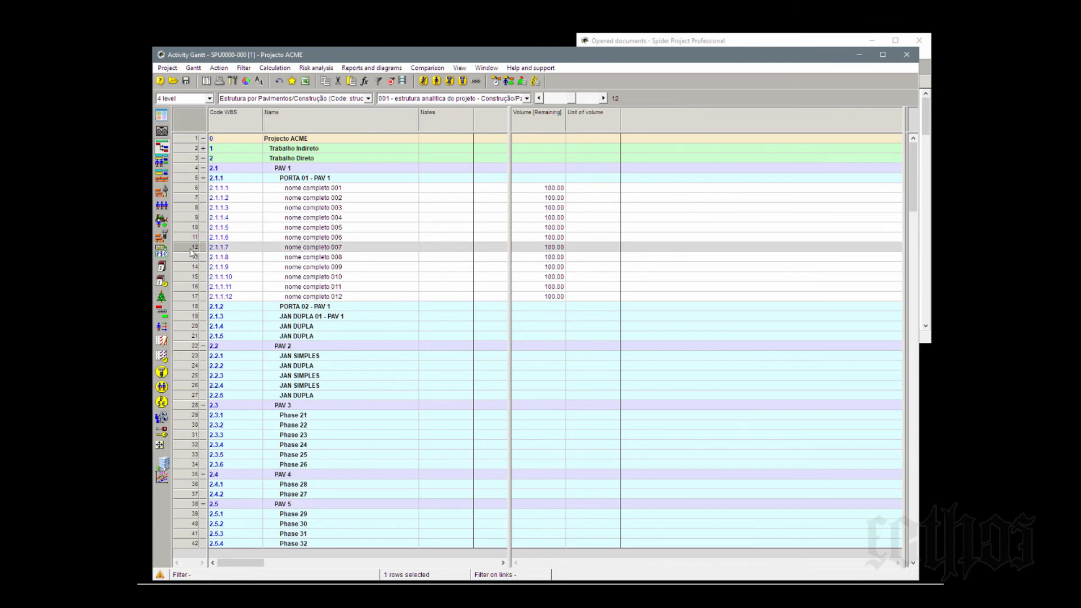
{"action": "key", "text": "Insert"}
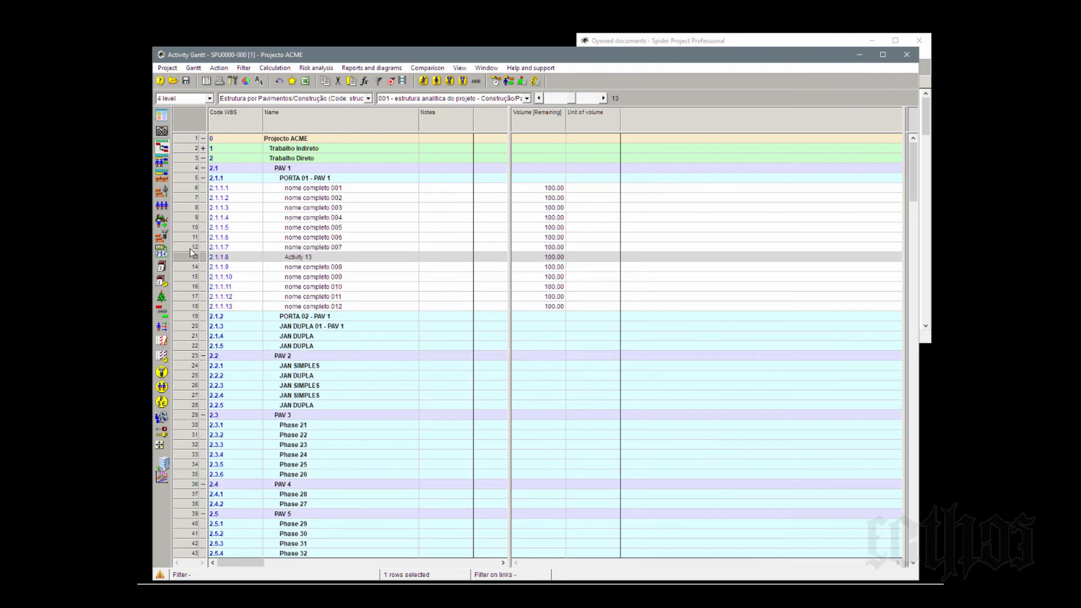
{"action": "left_click", "coordinate": [314, 257]}
{"action": "type", "text": "marc"}
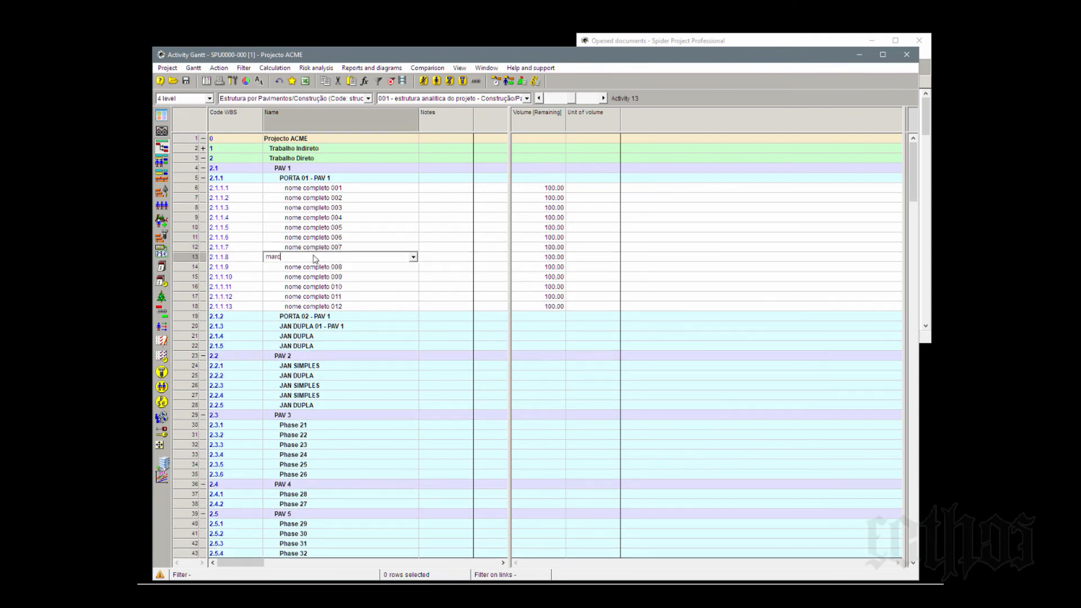
{"action": "type", "text": "o de conclusão parcial"}
{"action": "left_click", "coordinate": [348, 188]}
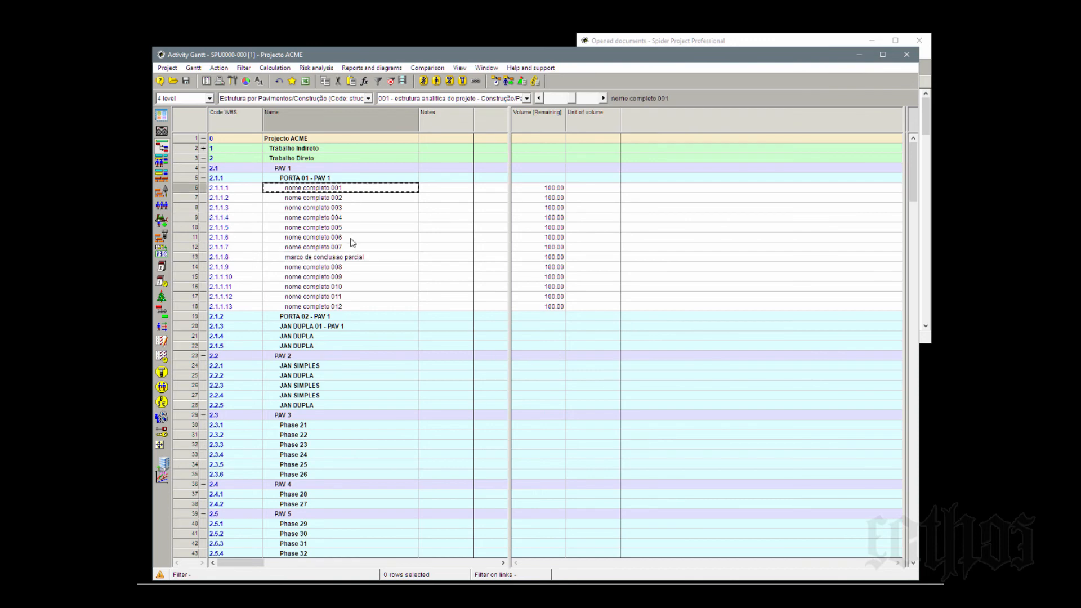
{"action": "left_click", "coordinate": [352, 247], "text": "shift"}
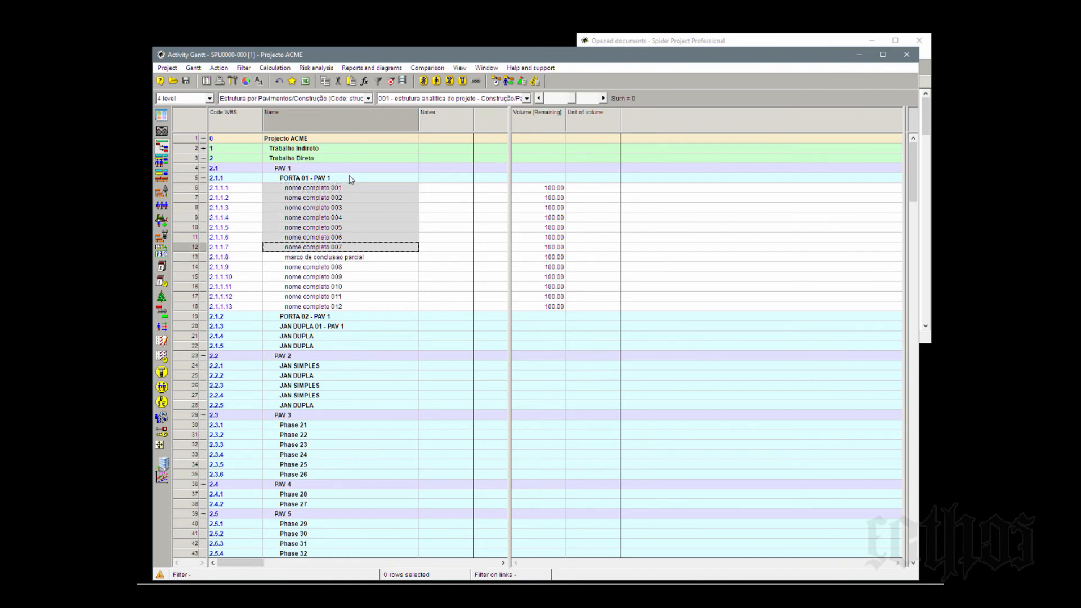
- Insert an activity after nome completo 012 in PORTA 01 - PAV 1 and name it marco de conclusao final
{"action": "left_click", "coordinate": [186, 309]}
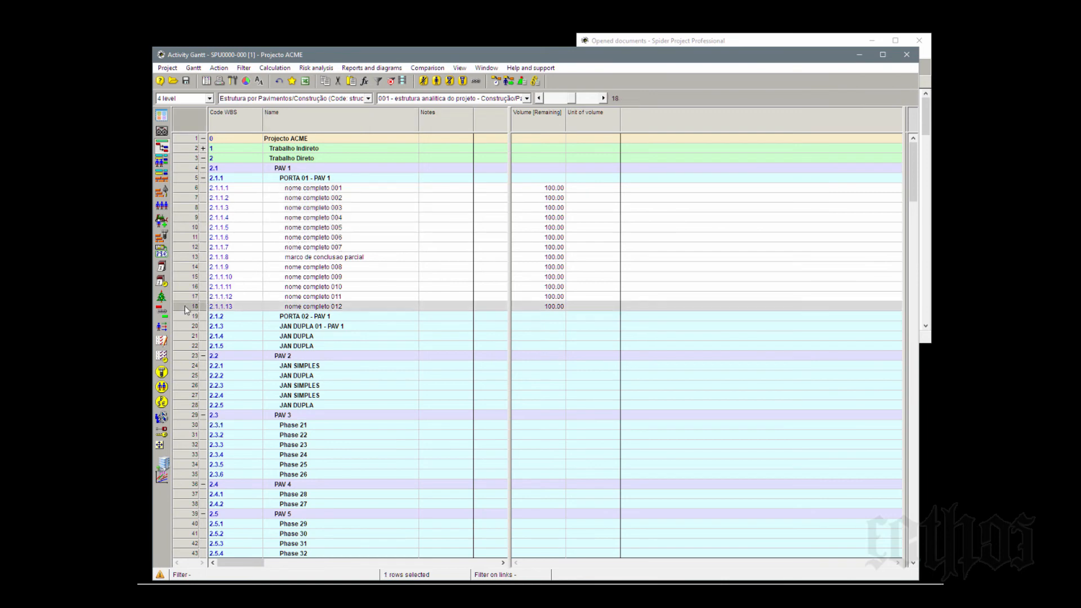
{"action": "key", "text": "Insert"}
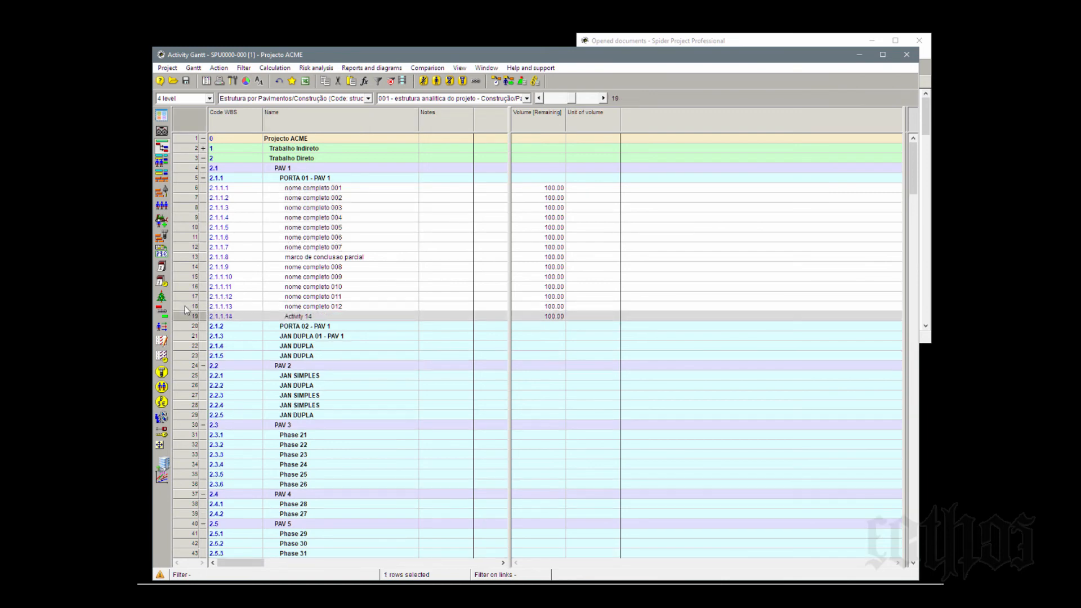
{"action": "left_click", "coordinate": [376, 317]}
{"action": "left_click", "coordinate": [376, 317]}
{"action": "type", "text": "marco"}
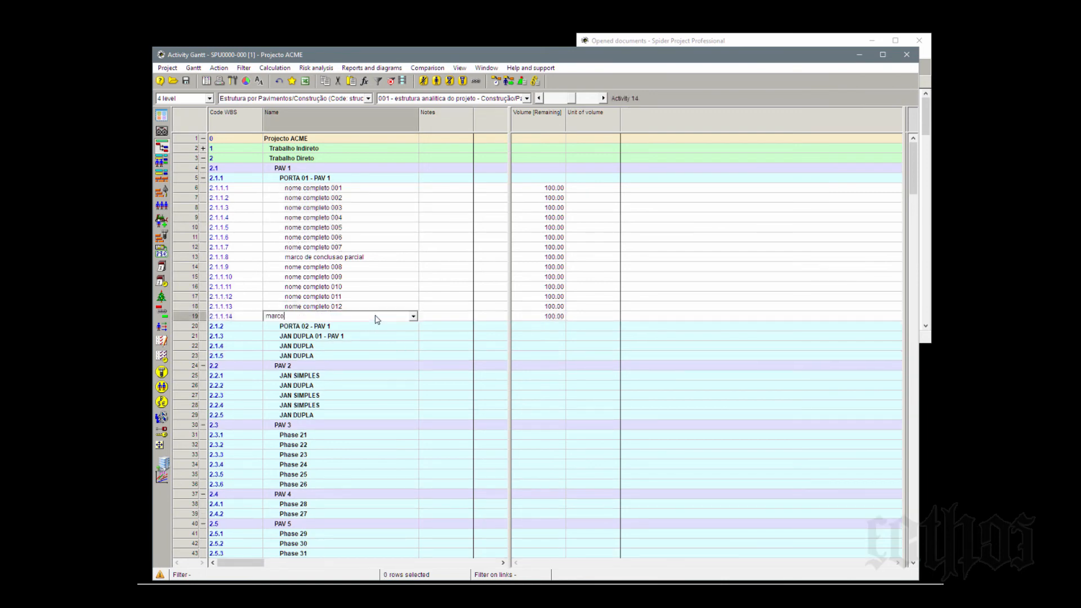
{"action": "type", "text": " de conclusao final"}
- Copy the phase name PORTA 01 - PAV 1 and append it to the name of the marco de conclusao final activity
{"action": "left_click", "coordinate": [325, 179]}
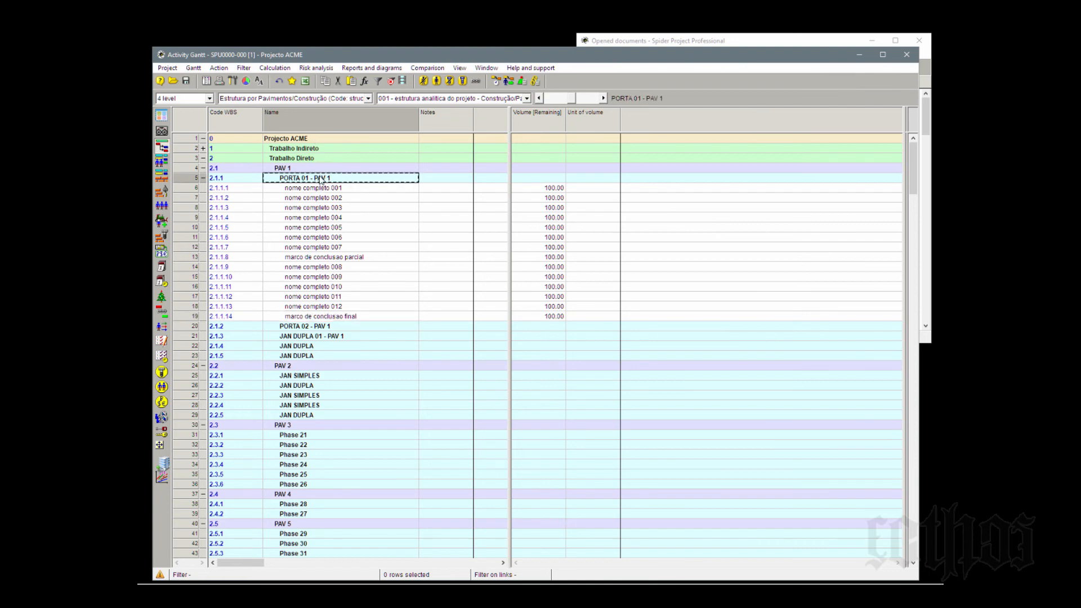
{"action": "left_click", "coordinate": [320, 178]}
{"action": "key", "text": "ctrl+c"}
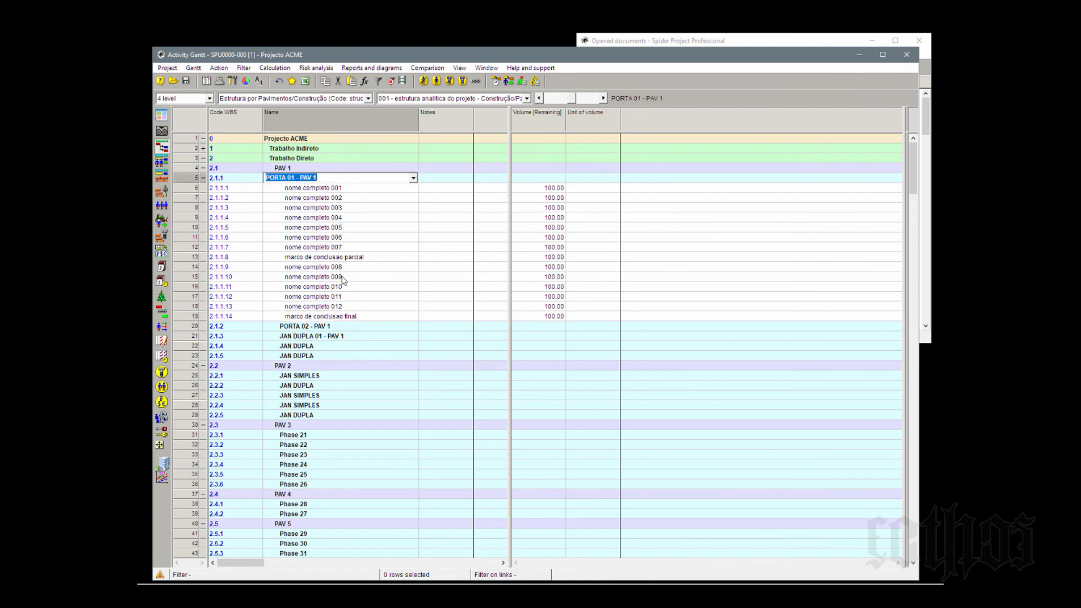
{"action": "left_click", "coordinate": [358, 315]}
{"action": "left_click", "coordinate": [359, 315]}
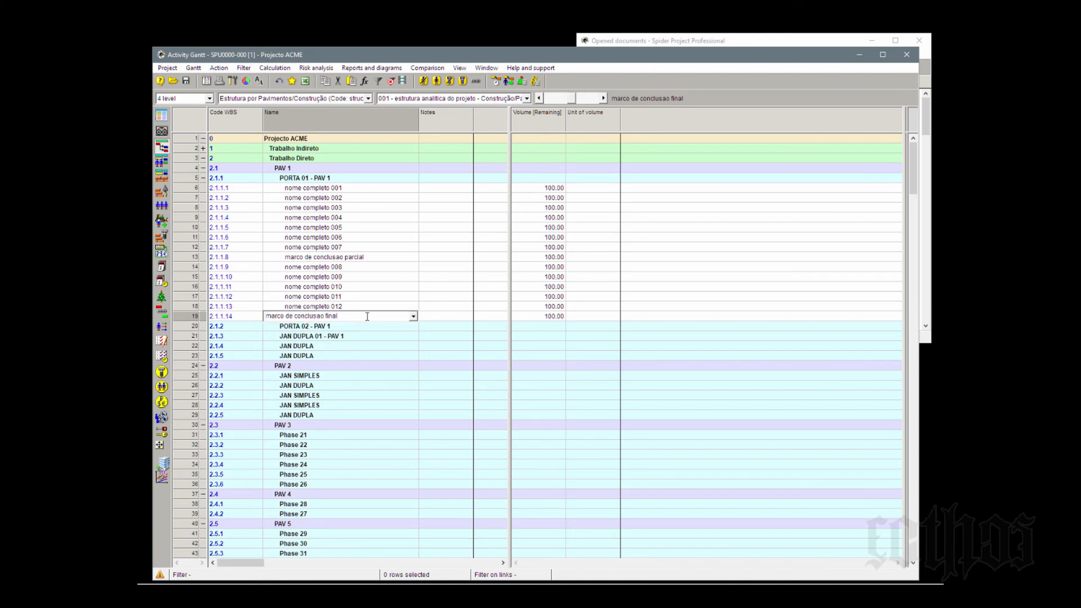
{"action": "key", "text": "ctrl+v"}
{"action": "left_click", "coordinate": [383, 268]}
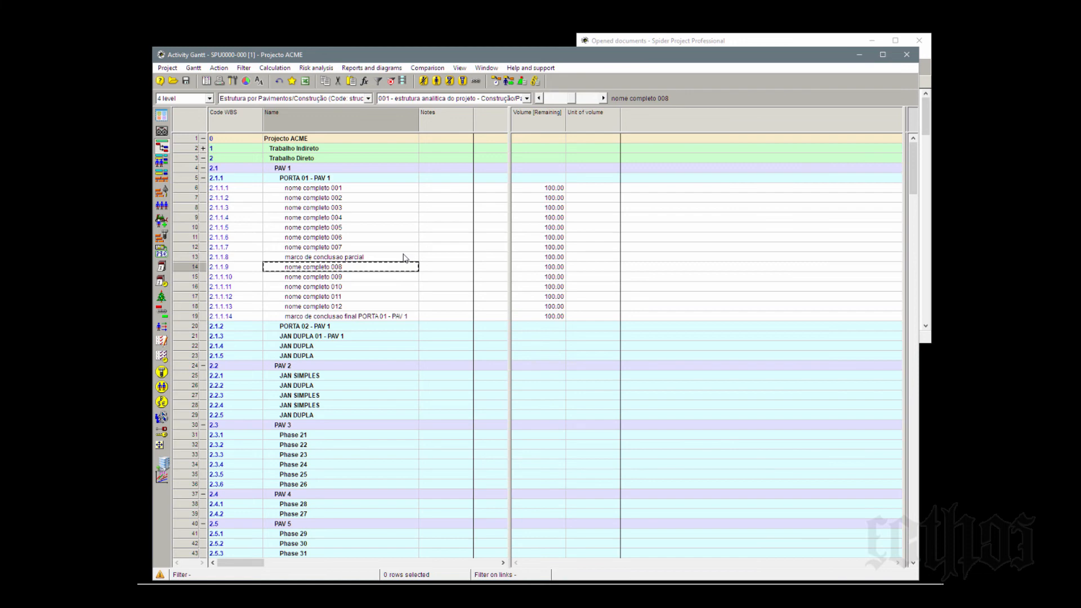
{"action": "left_click", "coordinate": [299, 259]}
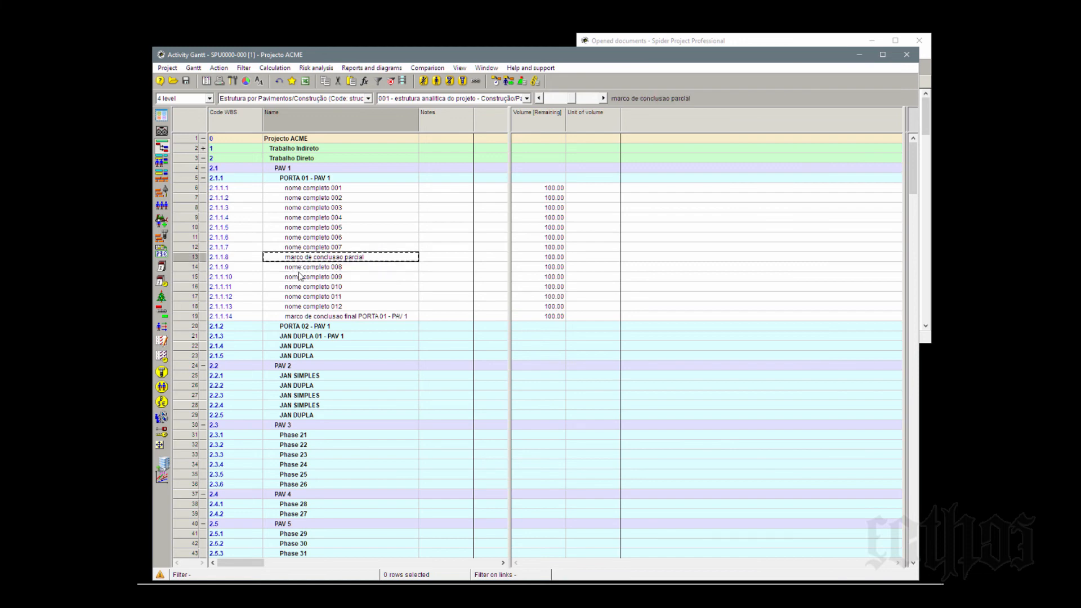
{"action": "left_click", "coordinate": [303, 316]}
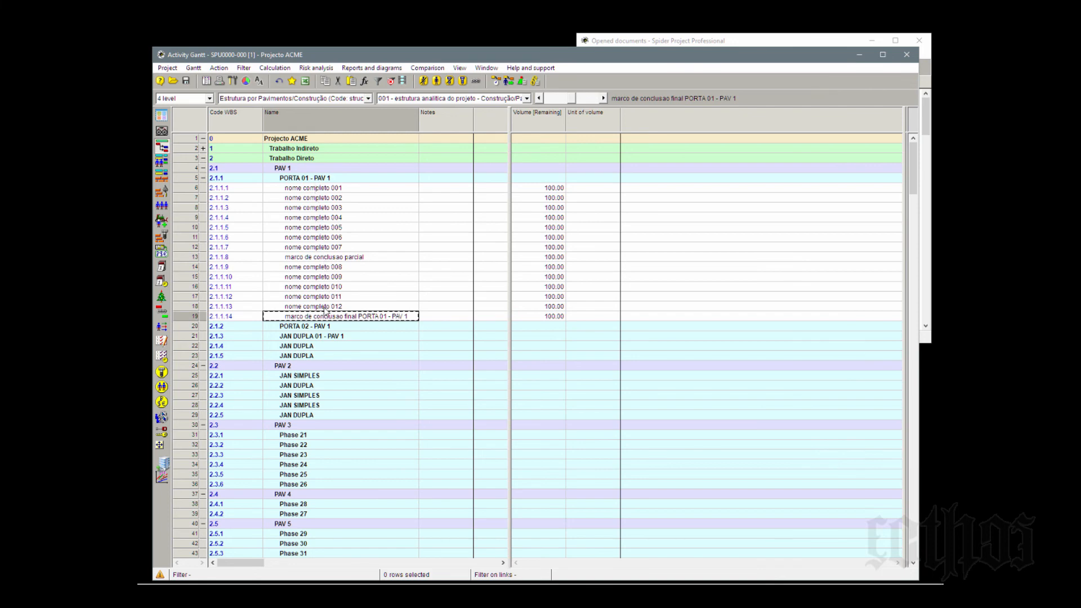
{"action": "left_click", "coordinate": [246, 318]}
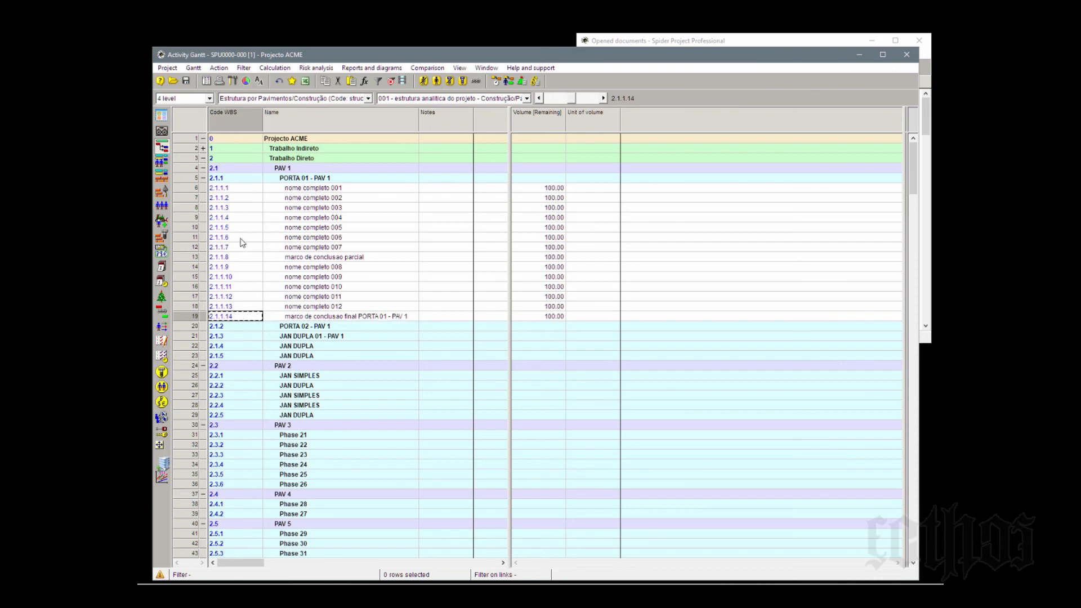
{"action": "left_click", "coordinate": [242, 258]}
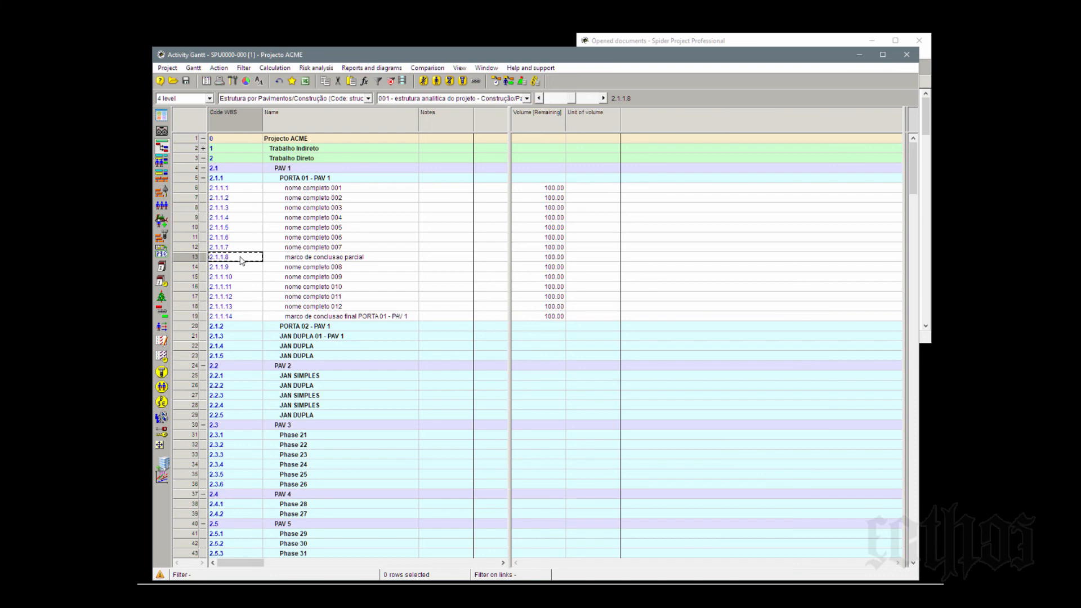
{"action": "left_click", "coordinate": [327, 189]}
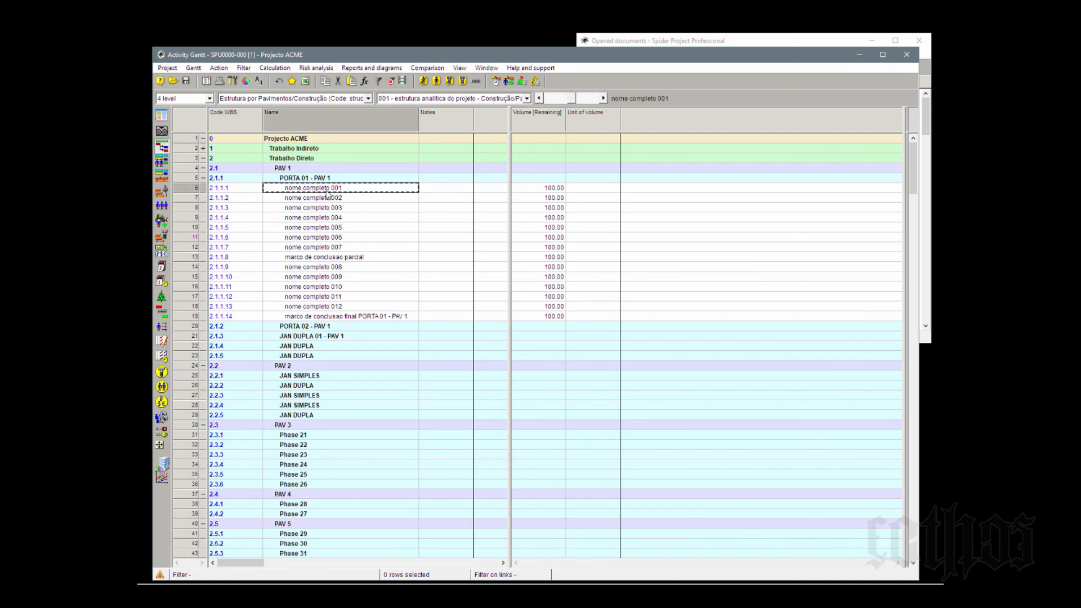
{"action": "left_click", "coordinate": [326, 259]}
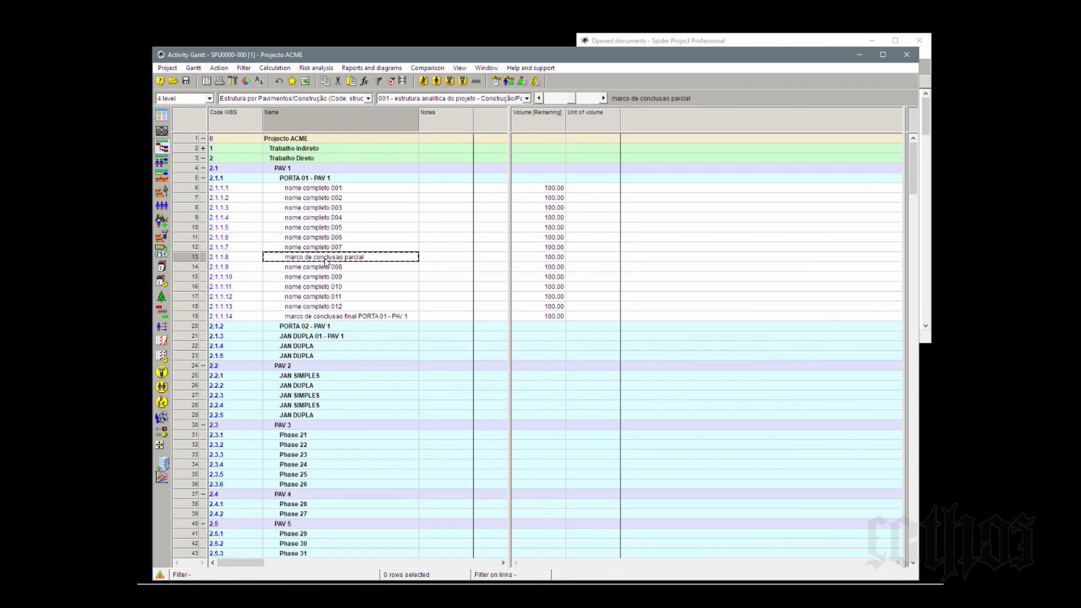
- Add the standard field DPH type as a column before Notes in the activity table
{"action": "right_click", "coordinate": [436, 119]}
{"action": "left_click", "coordinate": [449, 131]}
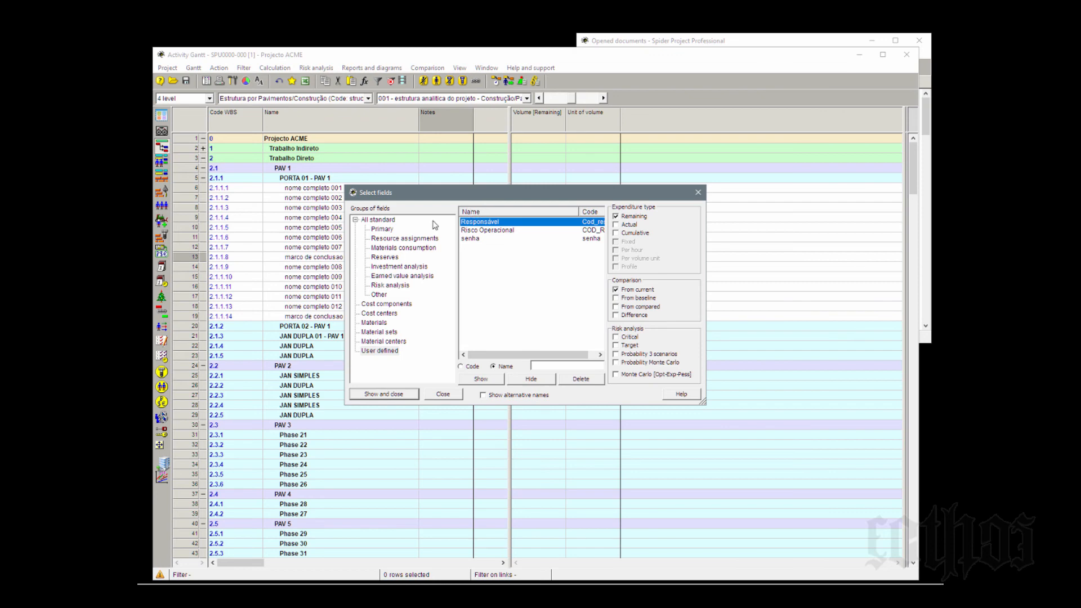
{"action": "left_click", "coordinate": [385, 221]}
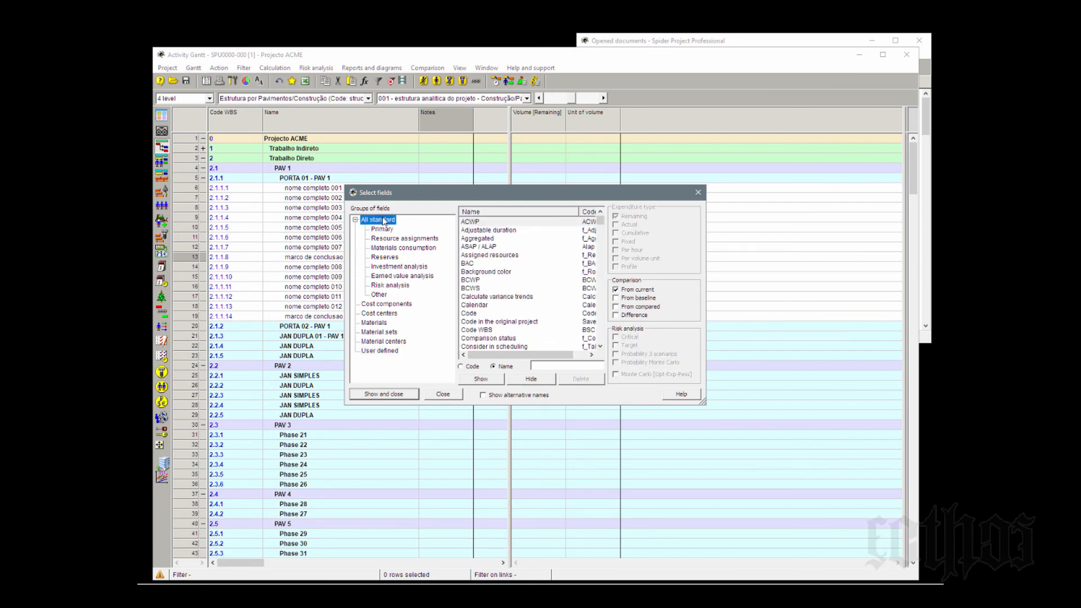
{"action": "scroll", "coordinate": [492, 264], "scroll_direction": "down", "scroll_amount": 3}
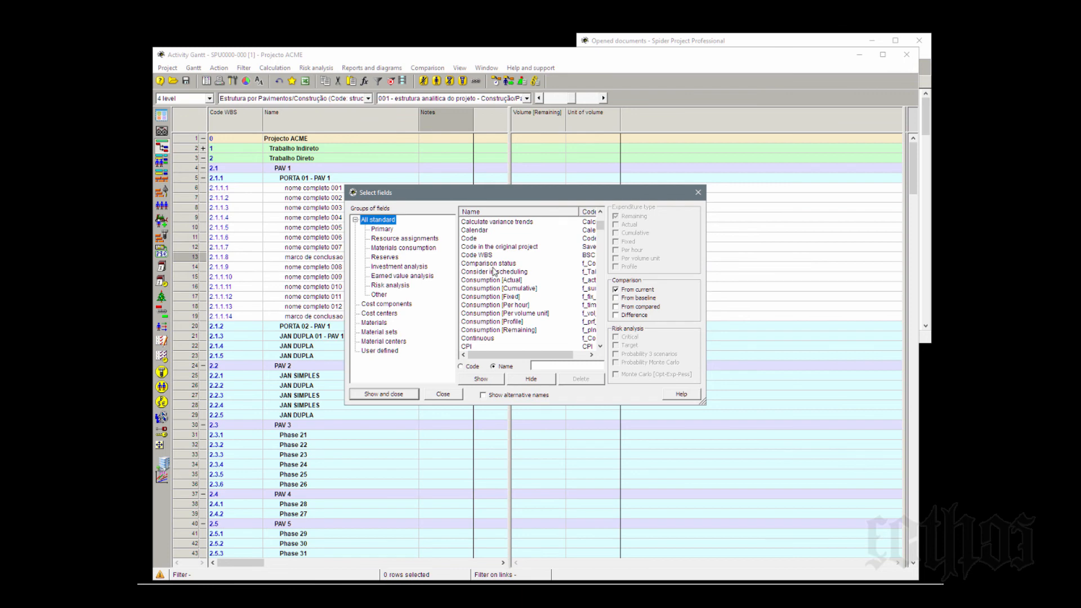
{"action": "scroll", "coordinate": [486, 257], "scroll_direction": "down", "scroll_amount": 4}
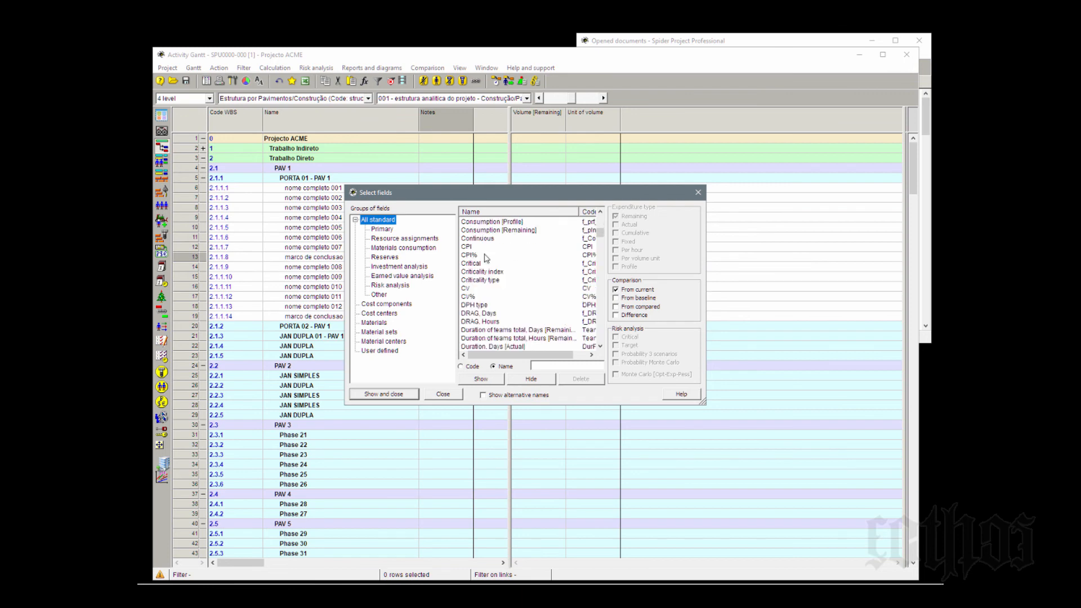
{"action": "left_click", "coordinate": [477, 306]}
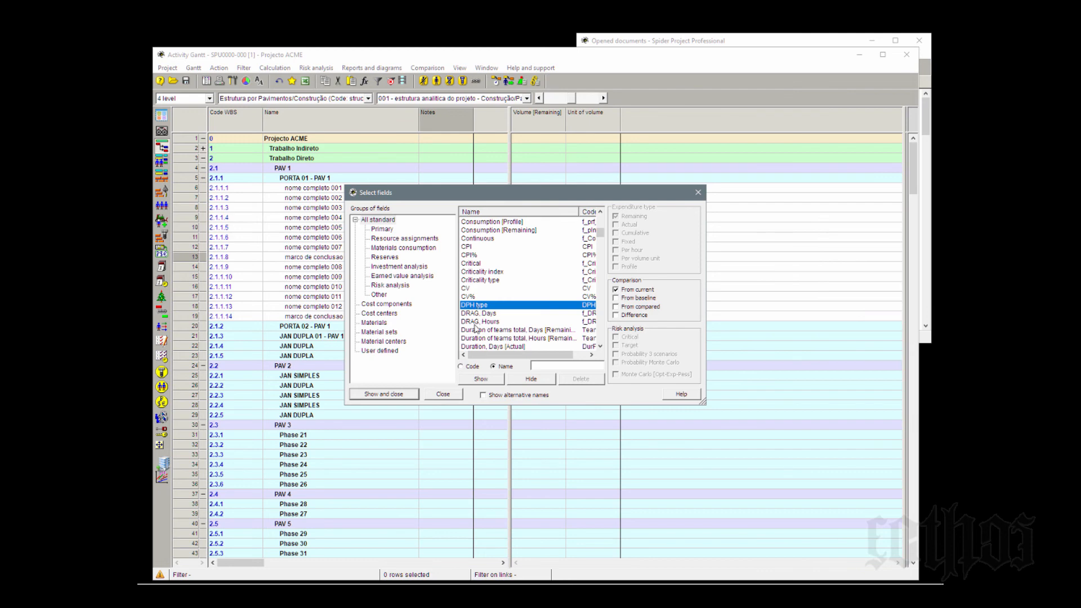
{"action": "left_click", "coordinate": [400, 396]}
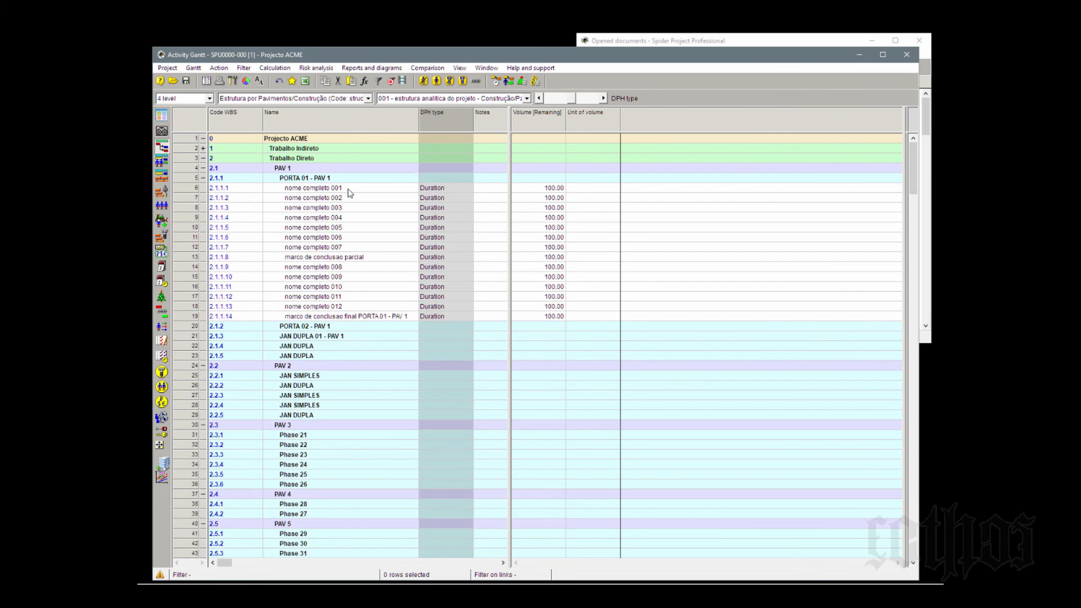
- Set the DPH type to Milestone for both marco de conclusao parcial and marco de conclusao final PORTA 01 - PAV 1
{"action": "left_click", "coordinate": [450, 258]}
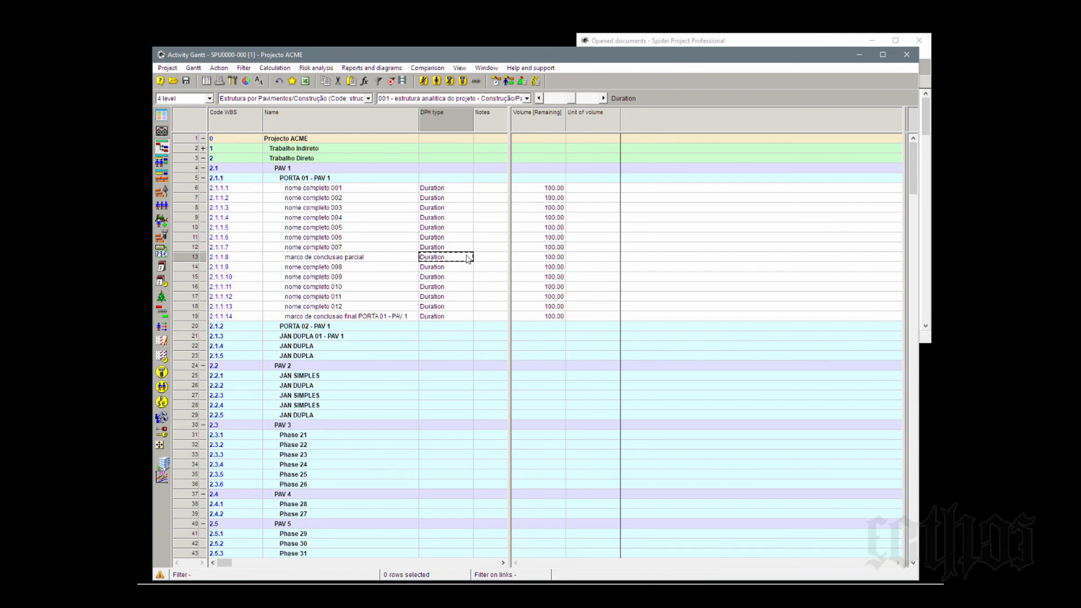
{"action": "left_click", "coordinate": [467, 259]}
{"action": "left_click", "coordinate": [467, 257]}
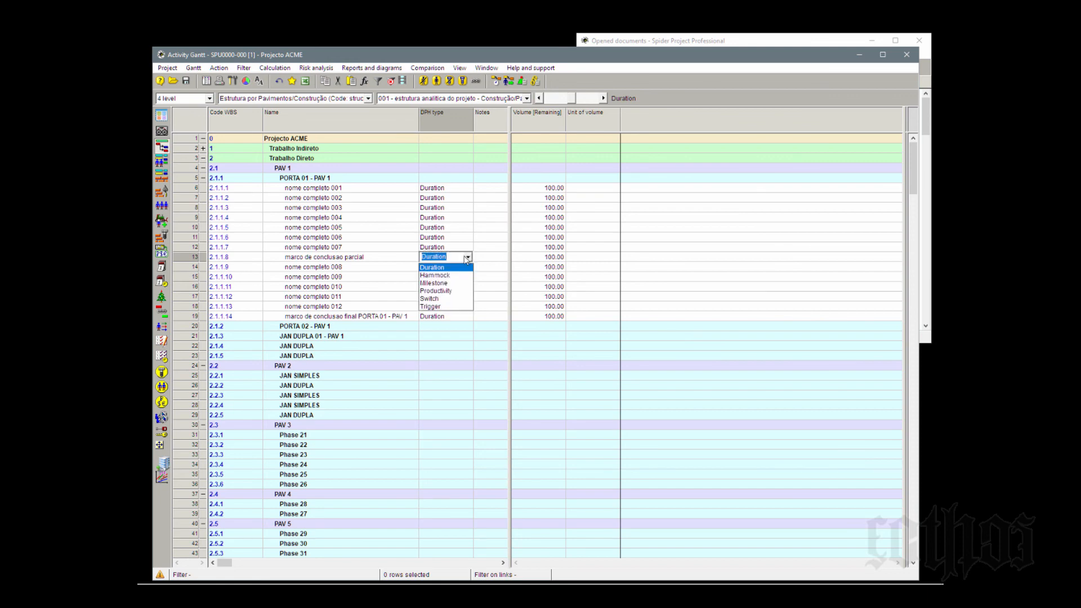
{"action": "left_click", "coordinate": [447, 284]}
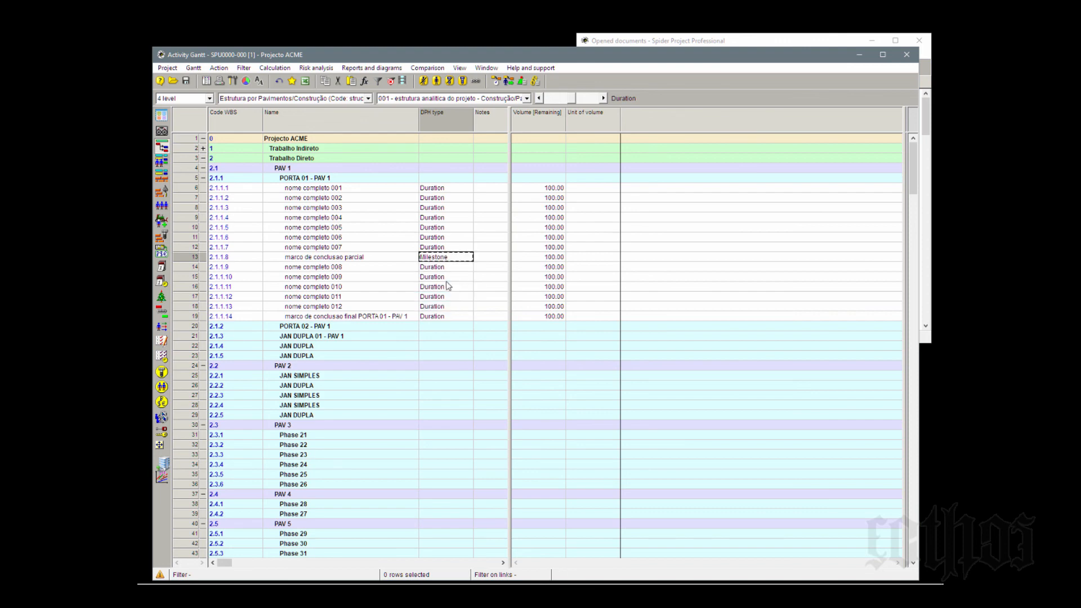
{"action": "left_click", "coordinate": [466, 316]}
{"action": "left_click", "coordinate": [466, 317]}
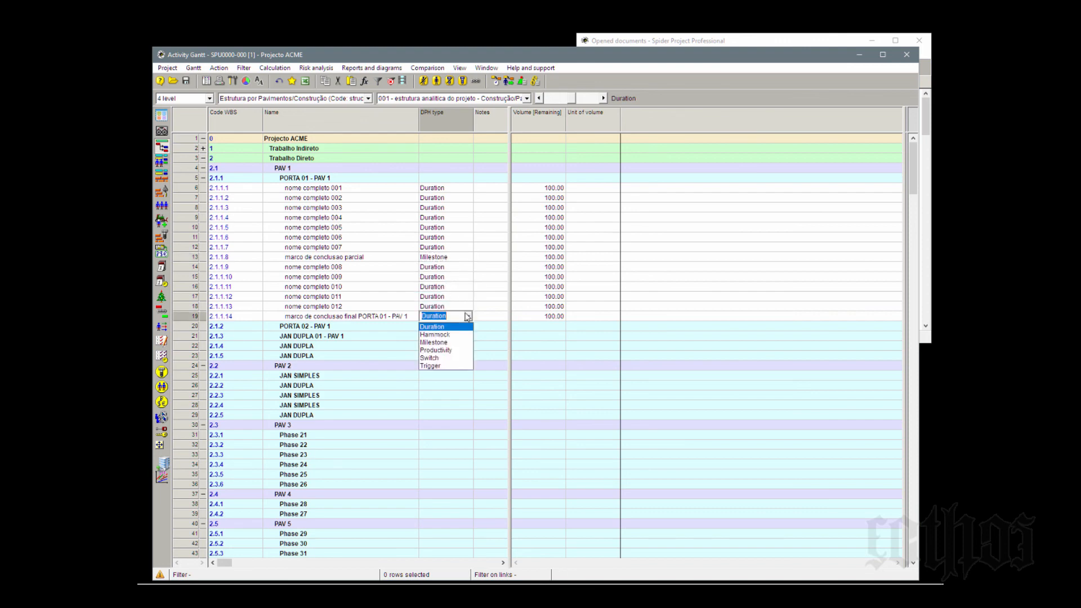
{"action": "left_click", "coordinate": [451, 341]}
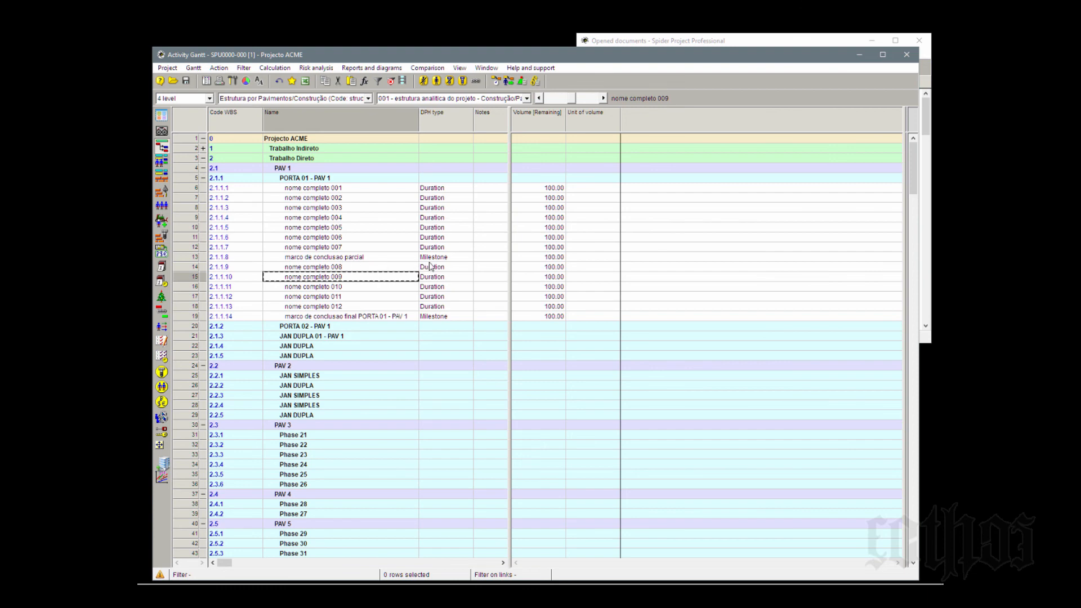
- Remove the DPH type column from the activity table
{"action": "left_click", "coordinate": [446, 125]}
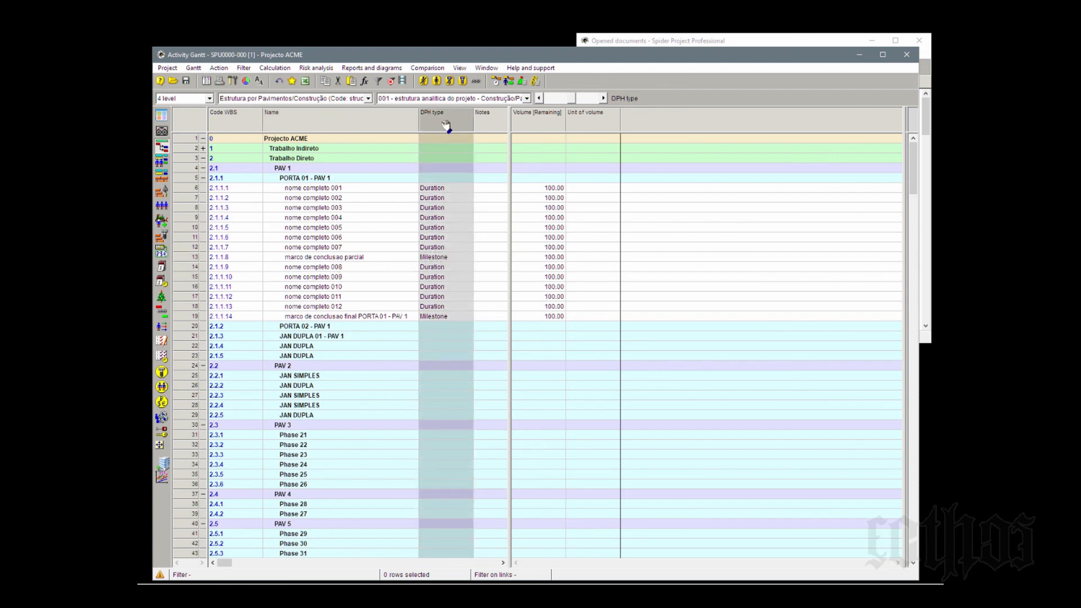
{"action": "key", "text": "Delete"}
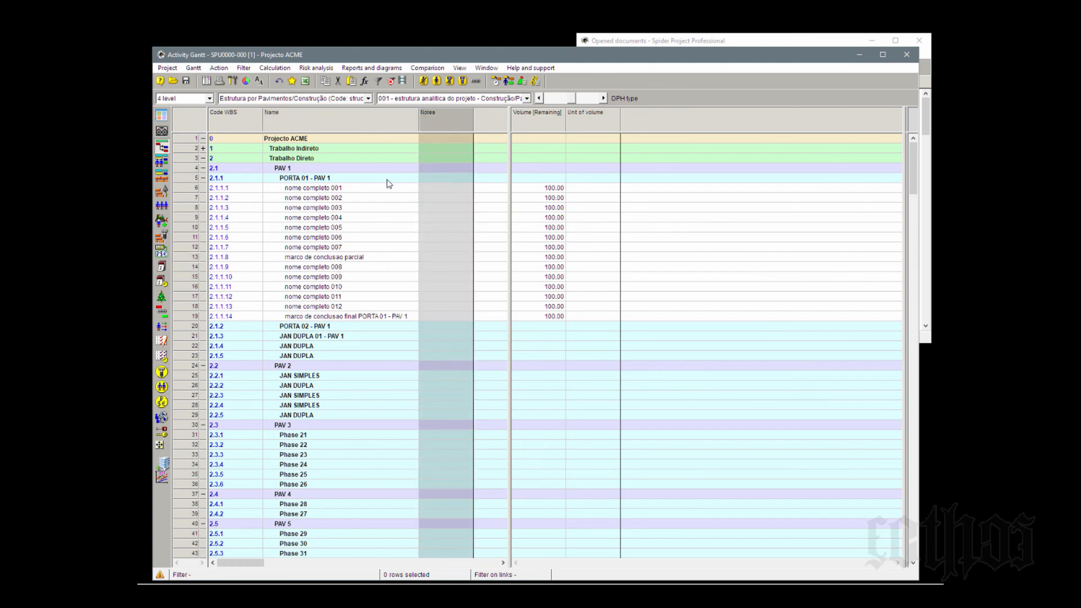
{"action": "left_click", "coordinate": [386, 190]}
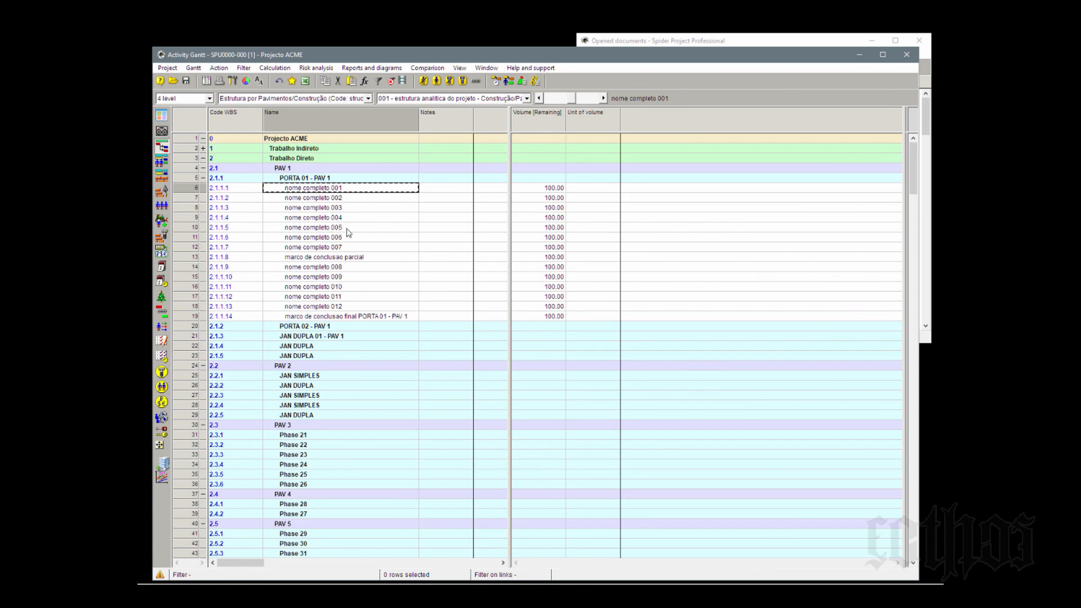
- Collapse the PORTA 01 - PAV 1 phase to hide its activities
{"action": "left_click", "coordinate": [203, 178]}
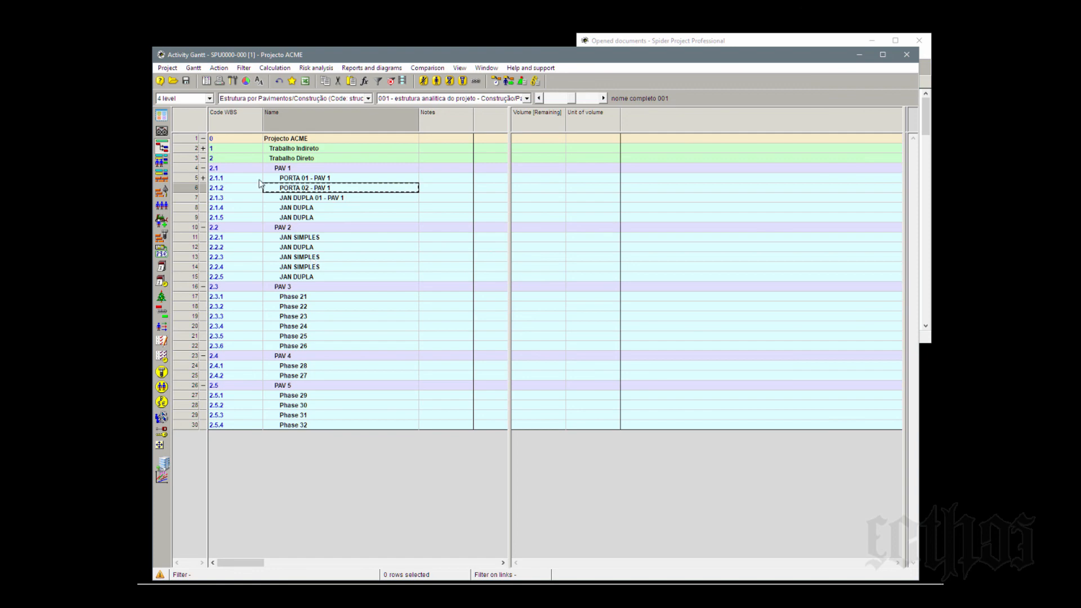
{"action": "left_click", "coordinate": [204, 178]}
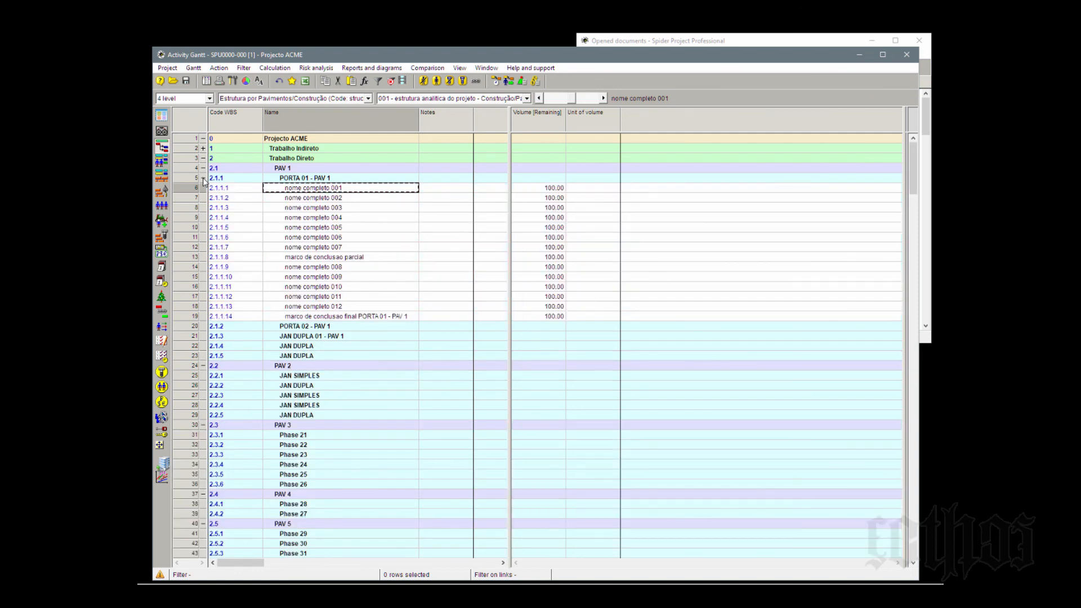
{"action": "left_click", "coordinate": [203, 179]}
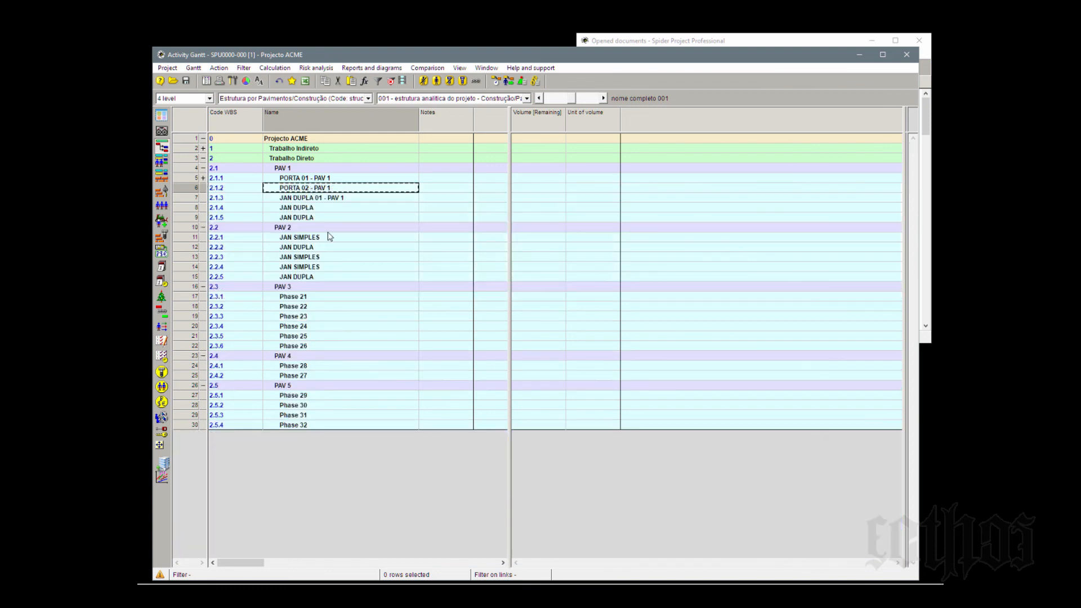